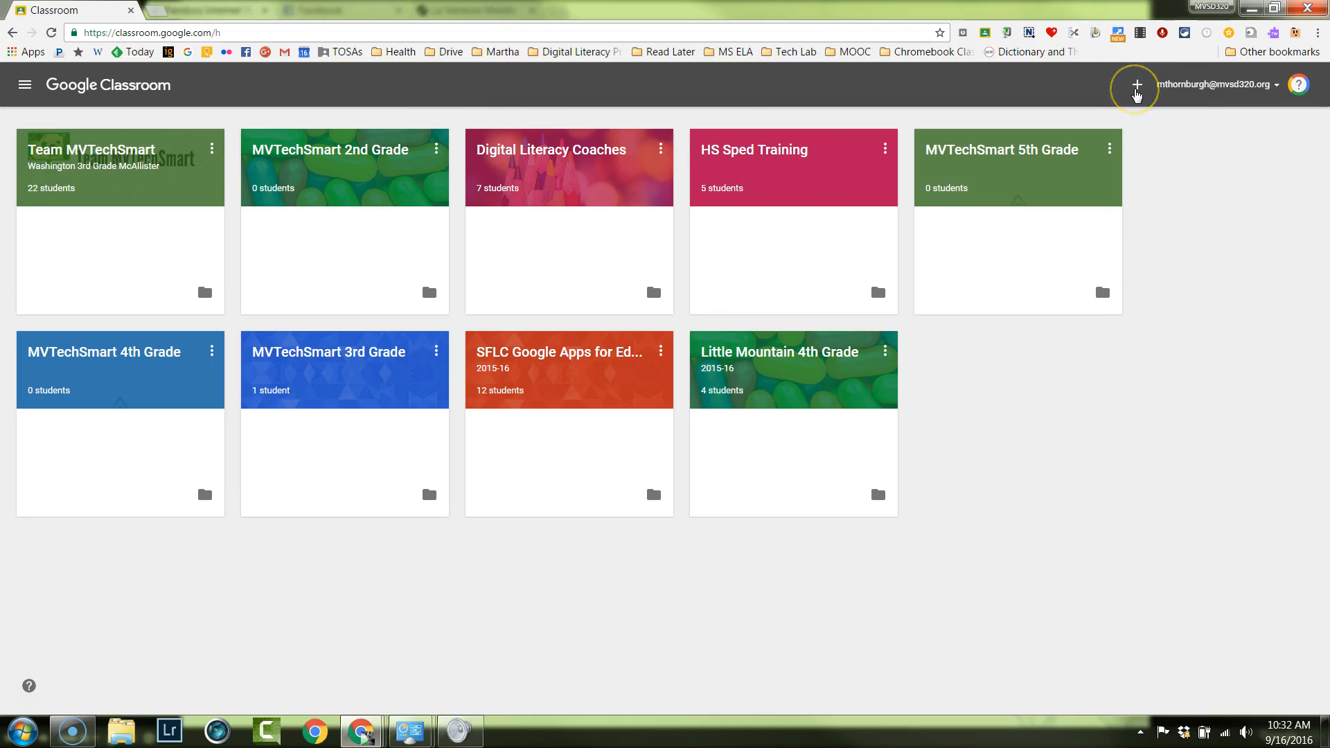
Create a new class named "Demo", leaving the section and subject empty.
click(1136, 89)
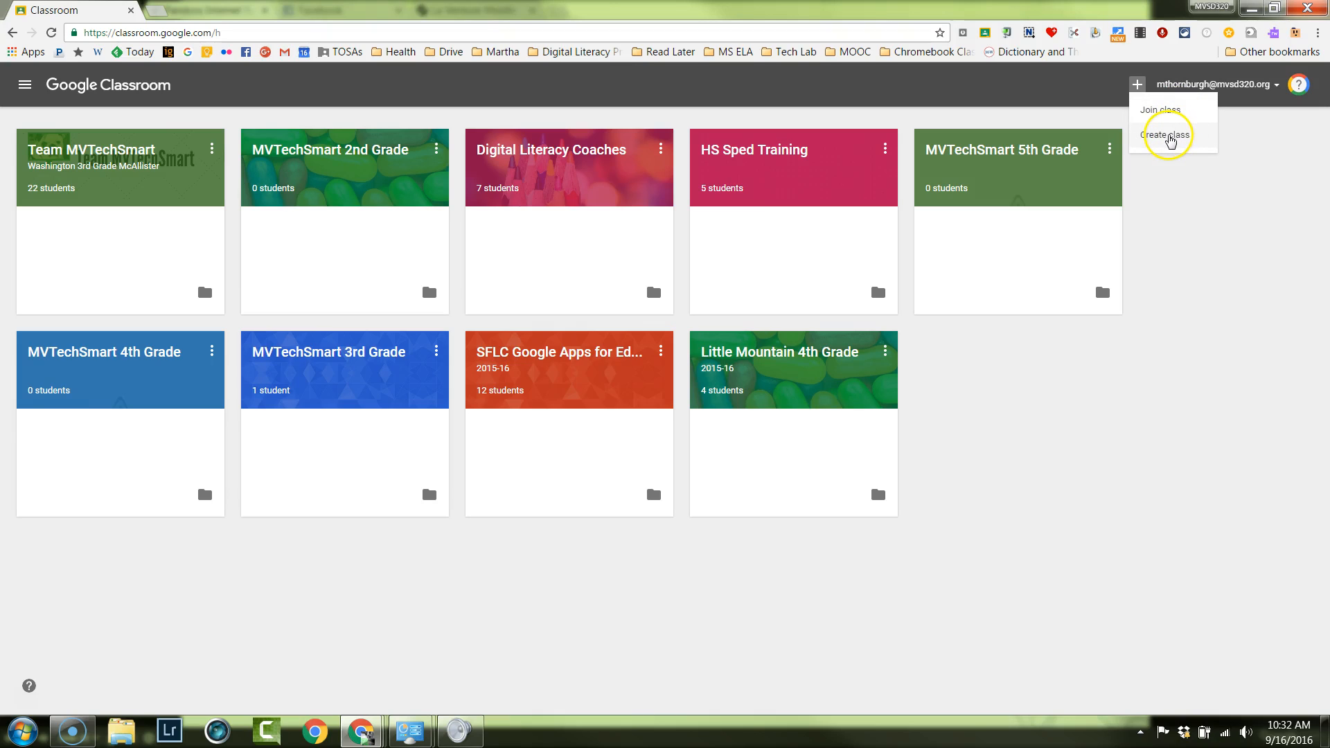
click(1169, 141)
click(574, 349)
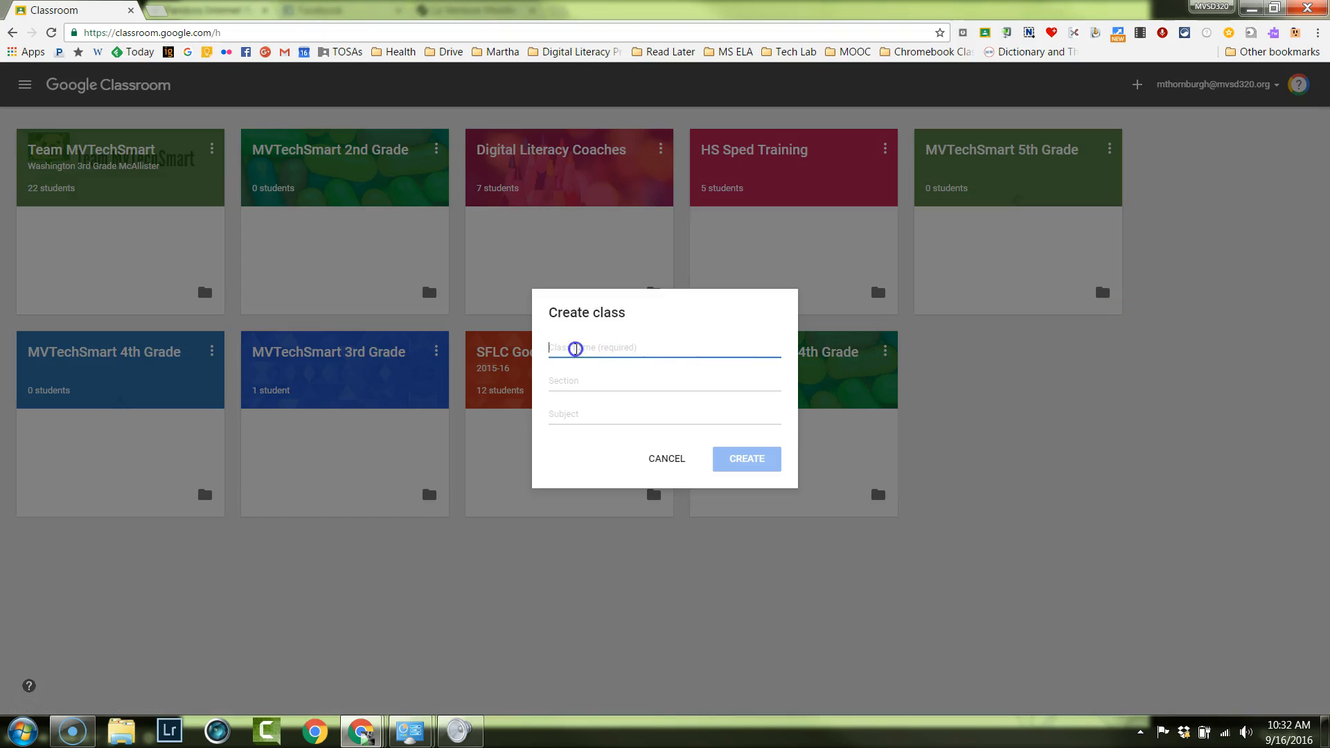
text(Demo)
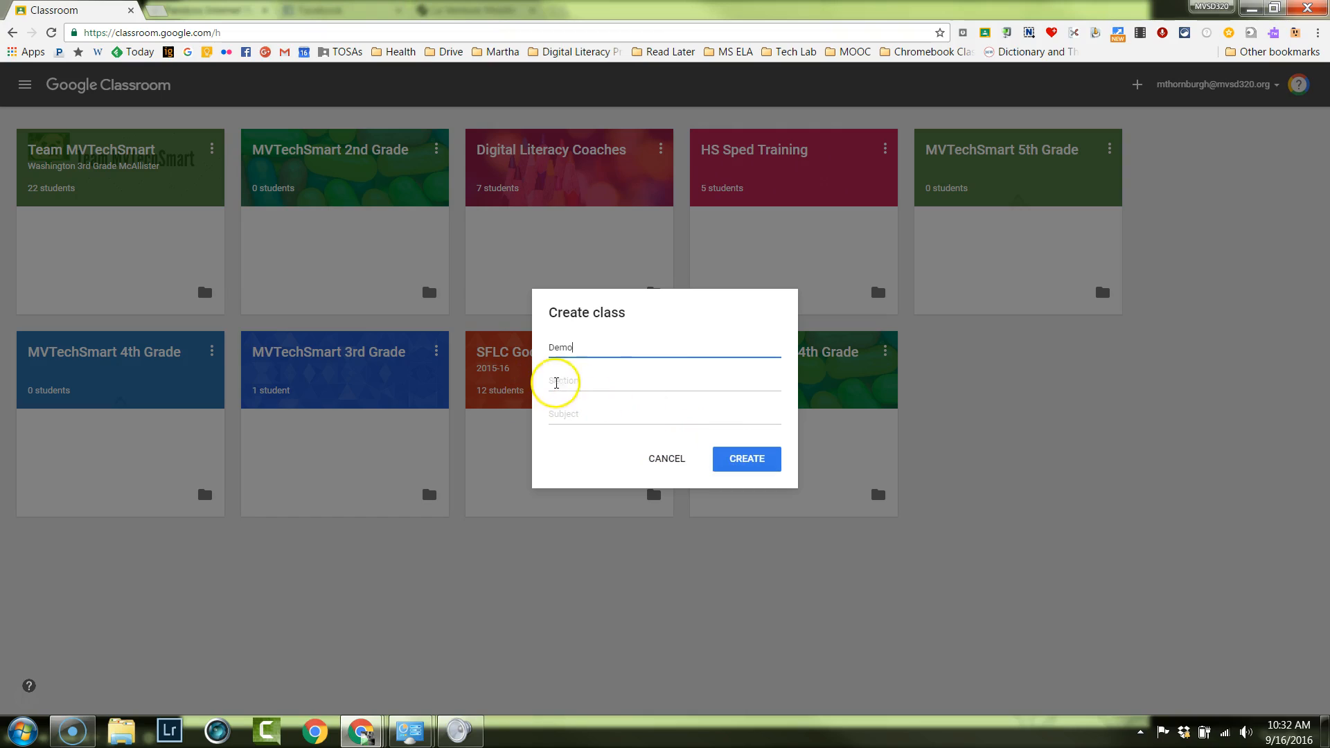
click(761, 461)
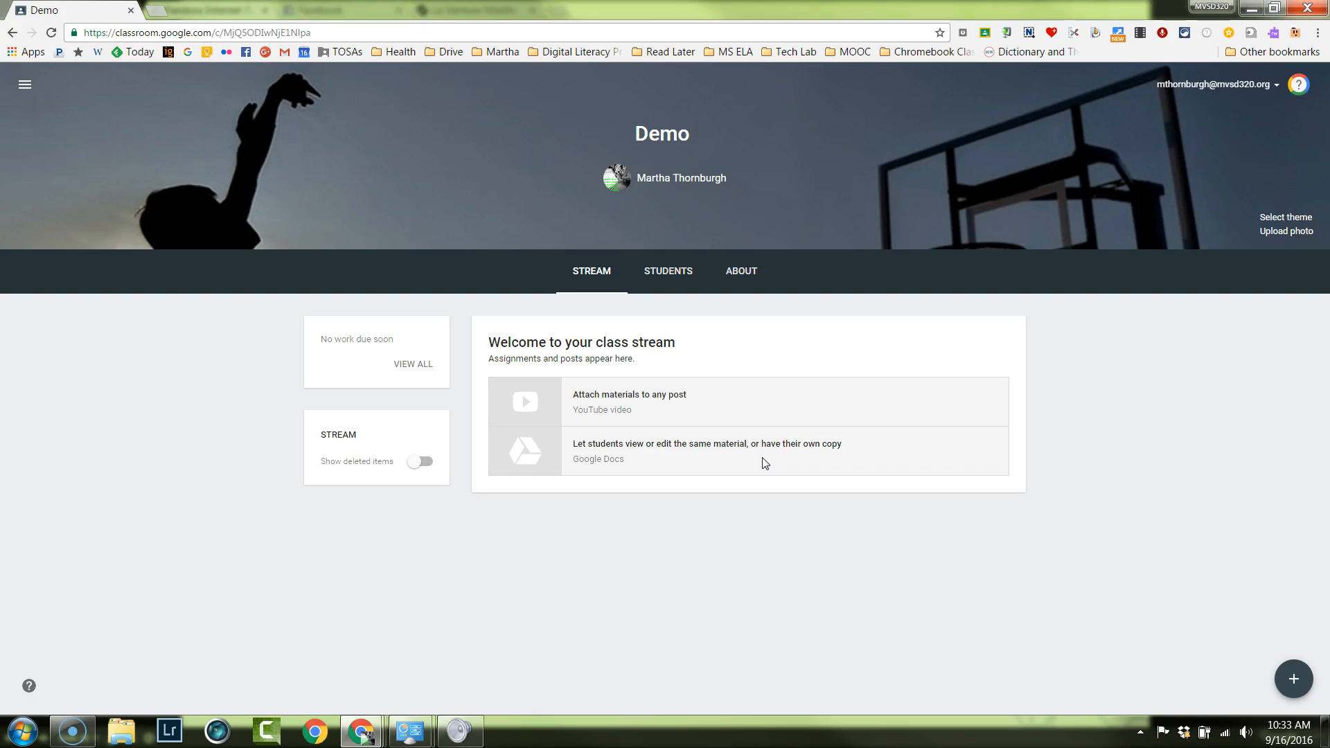
Set the class theme to the gallery image of purple spotted spheres on a white background.
click(1286, 217)
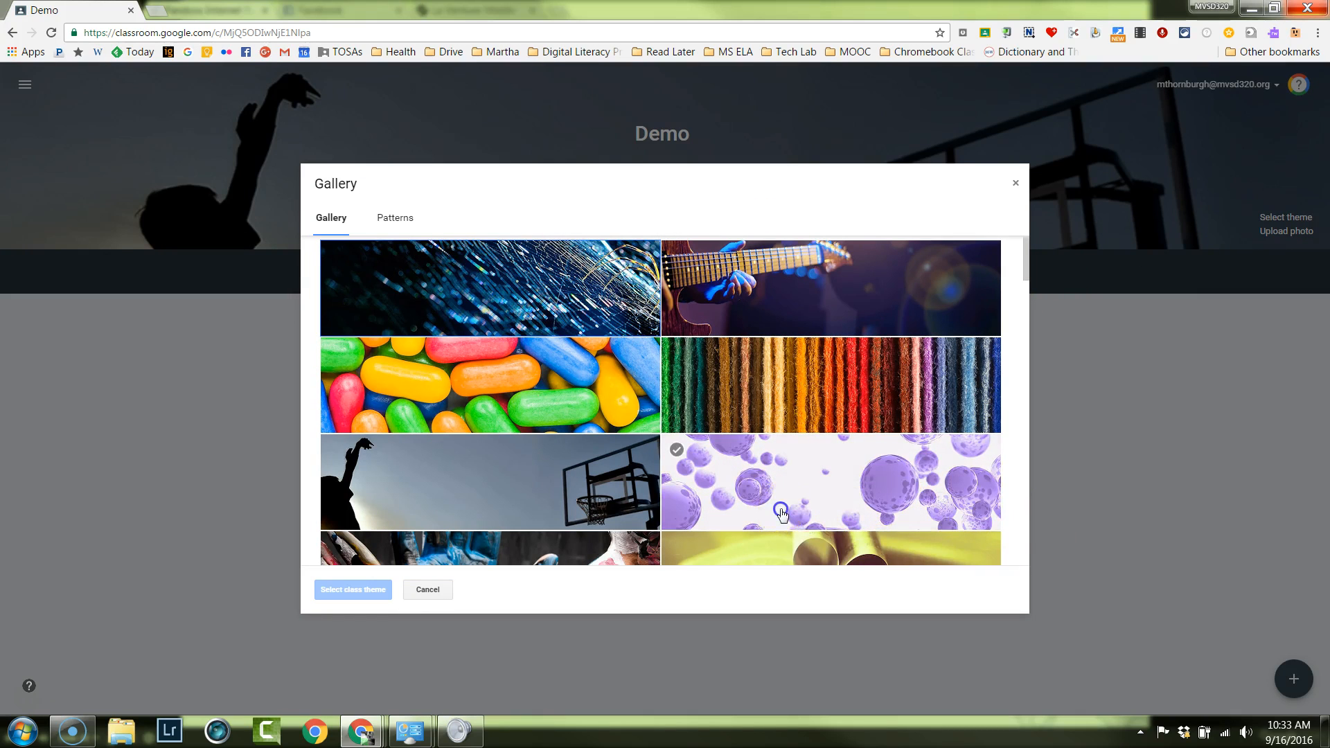
click(782, 514)
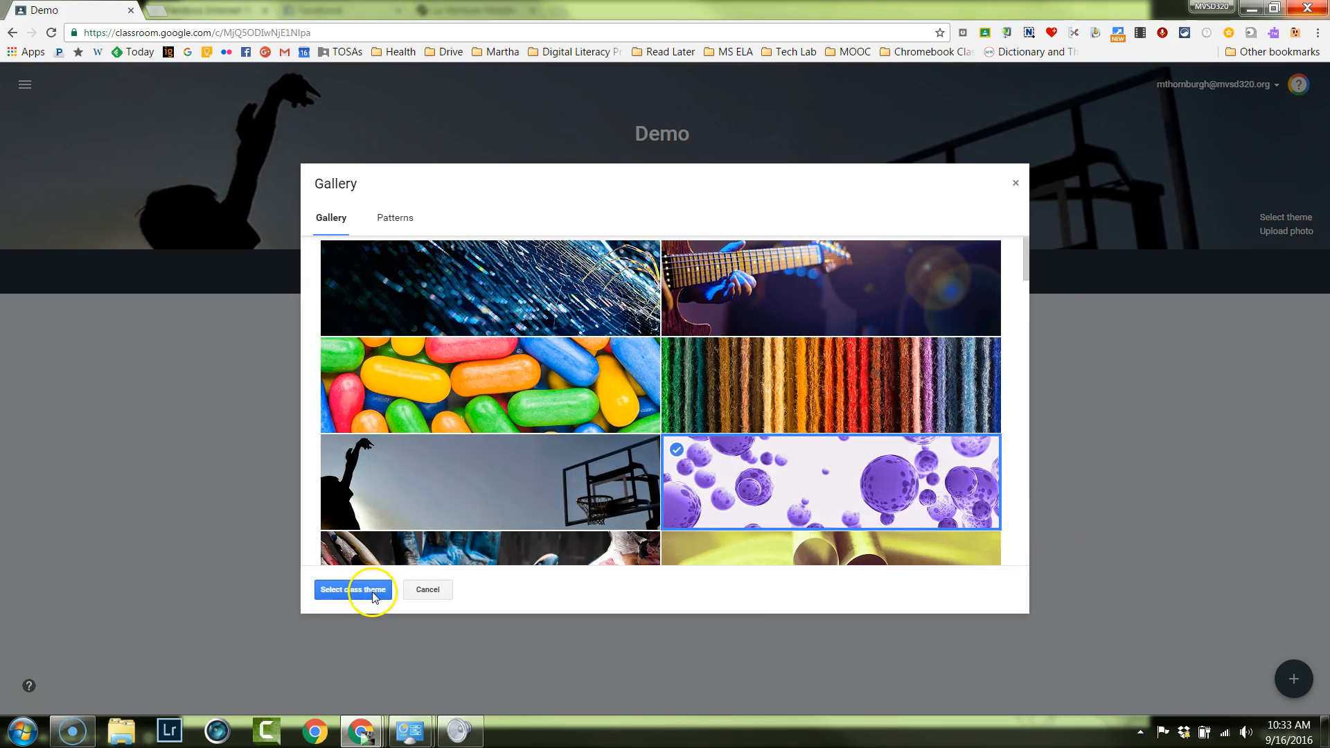
drag(1019, 299, 1025, 409)
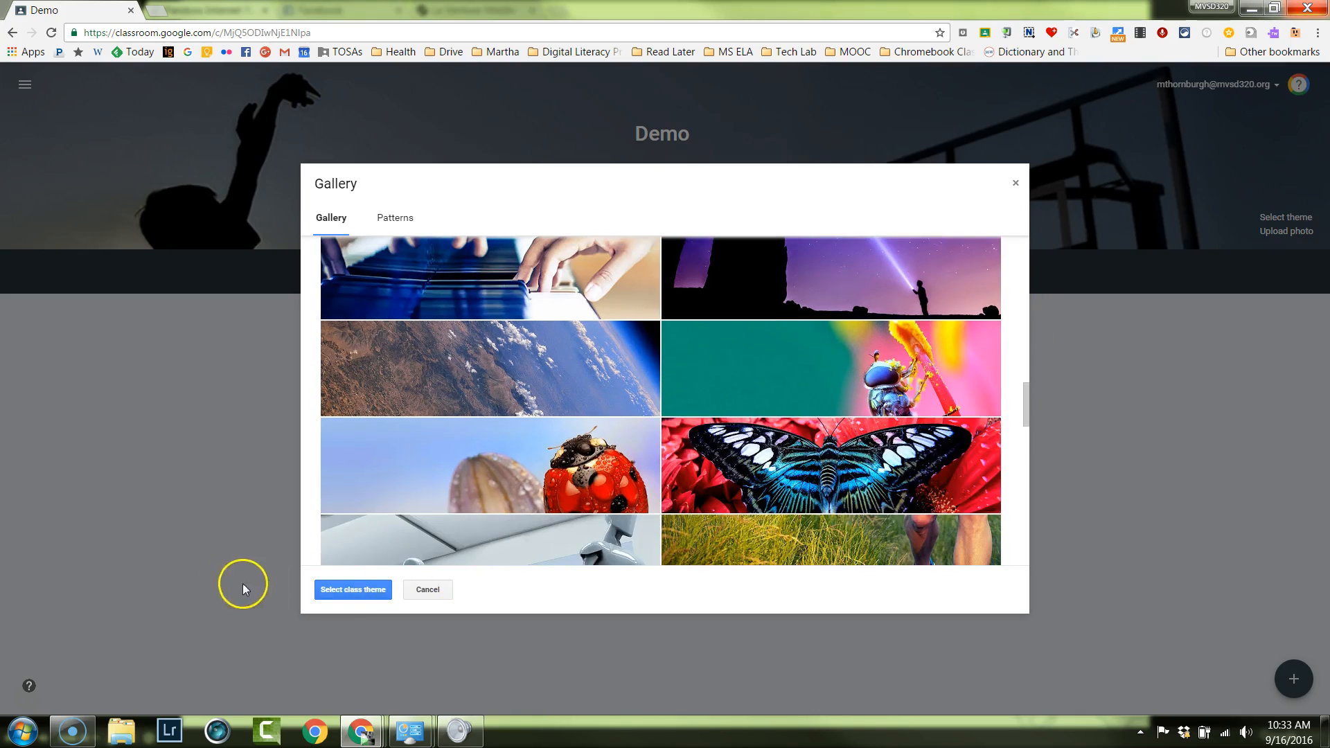
click(350, 589)
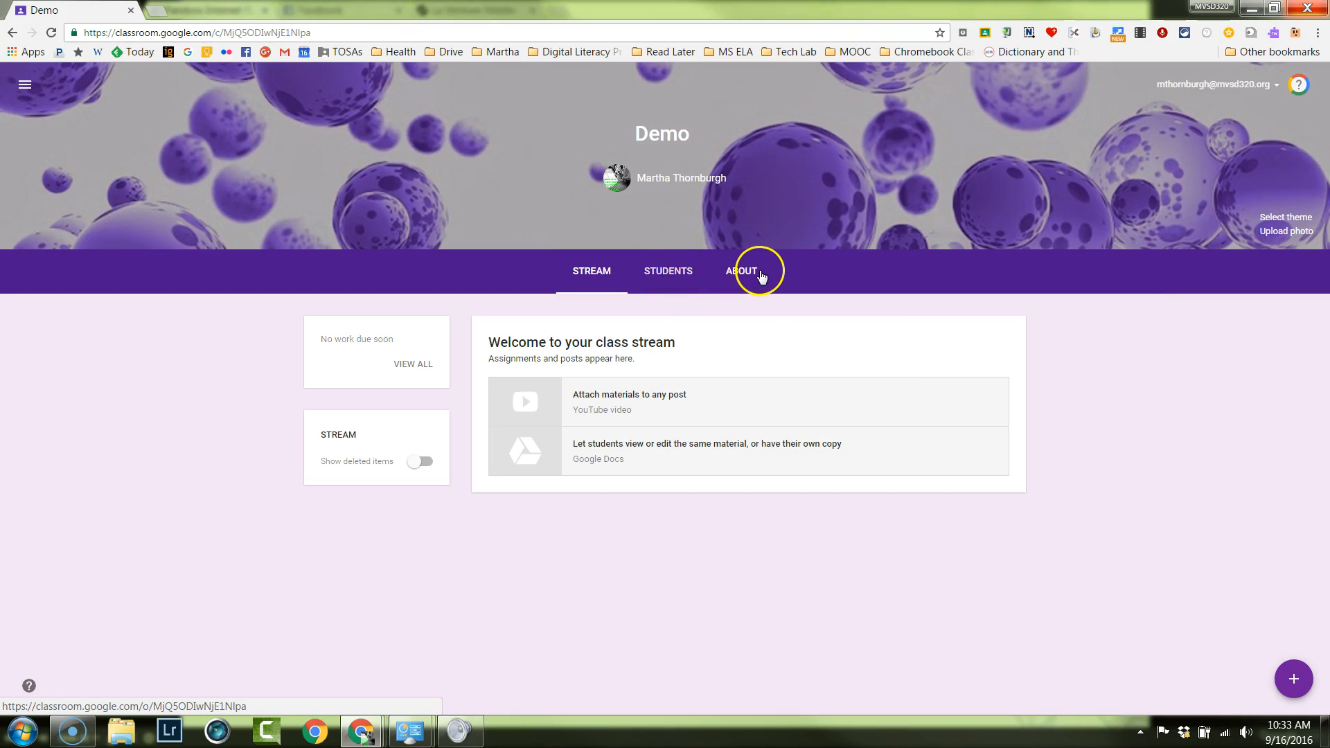
Open the class's student roster page and examine the options for managing the class code.
click(613, 282)
click(658, 288)
click(677, 280)
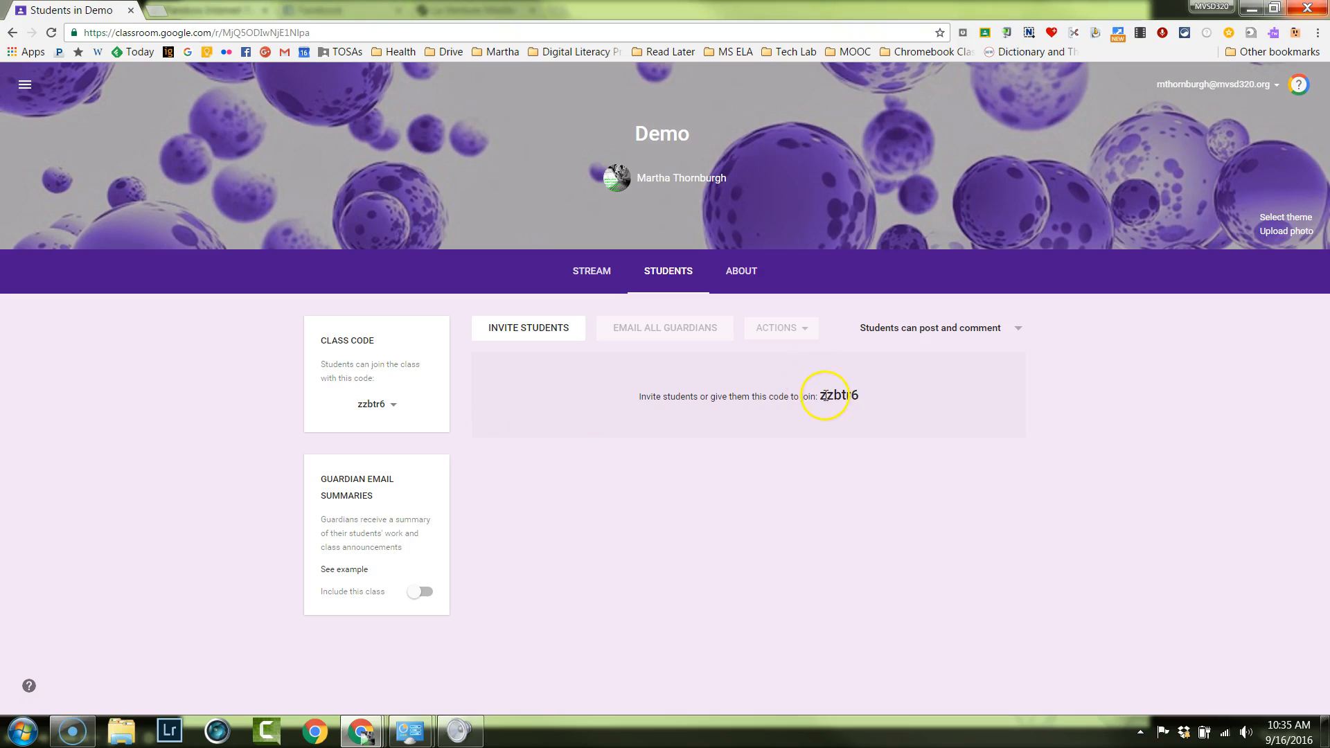
click(394, 408)
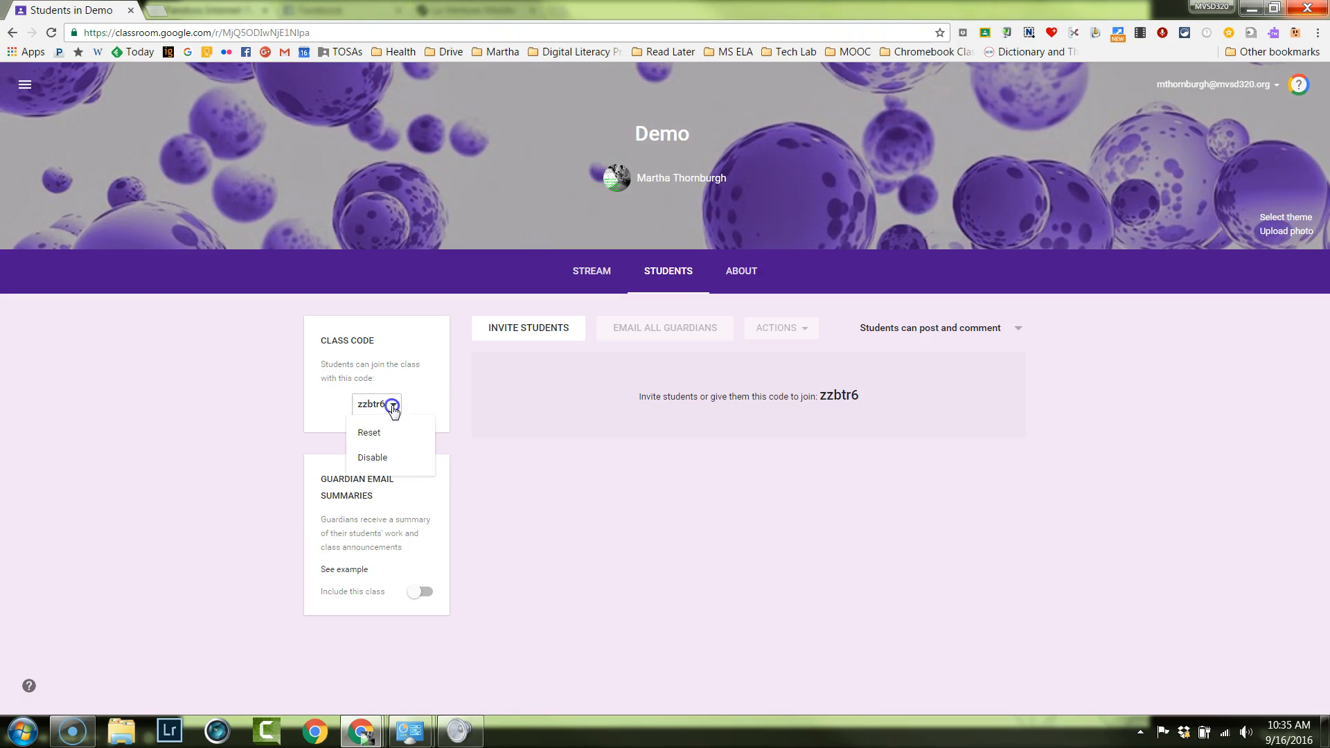
click(382, 433)
click(490, 477)
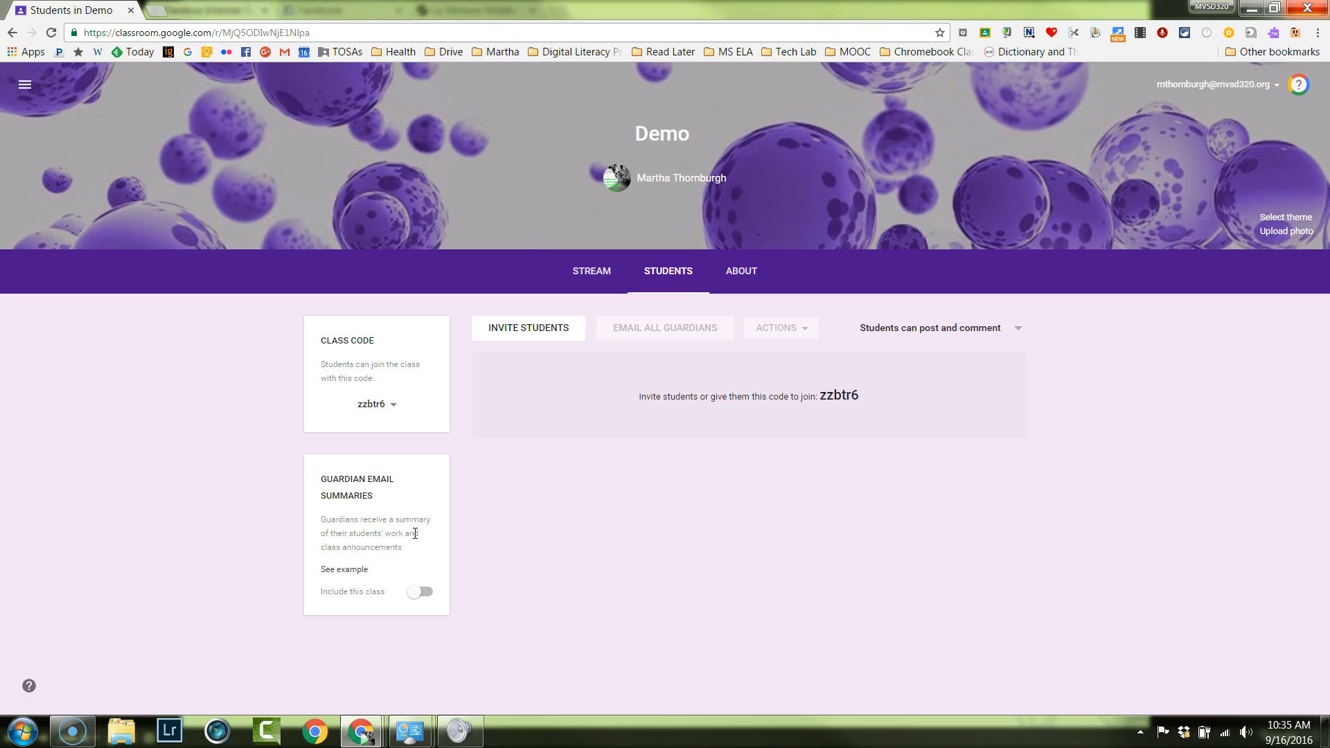
Turn on guardian email summaries for all classes taught, and check the permission options for student posts and comments.
click(424, 592)
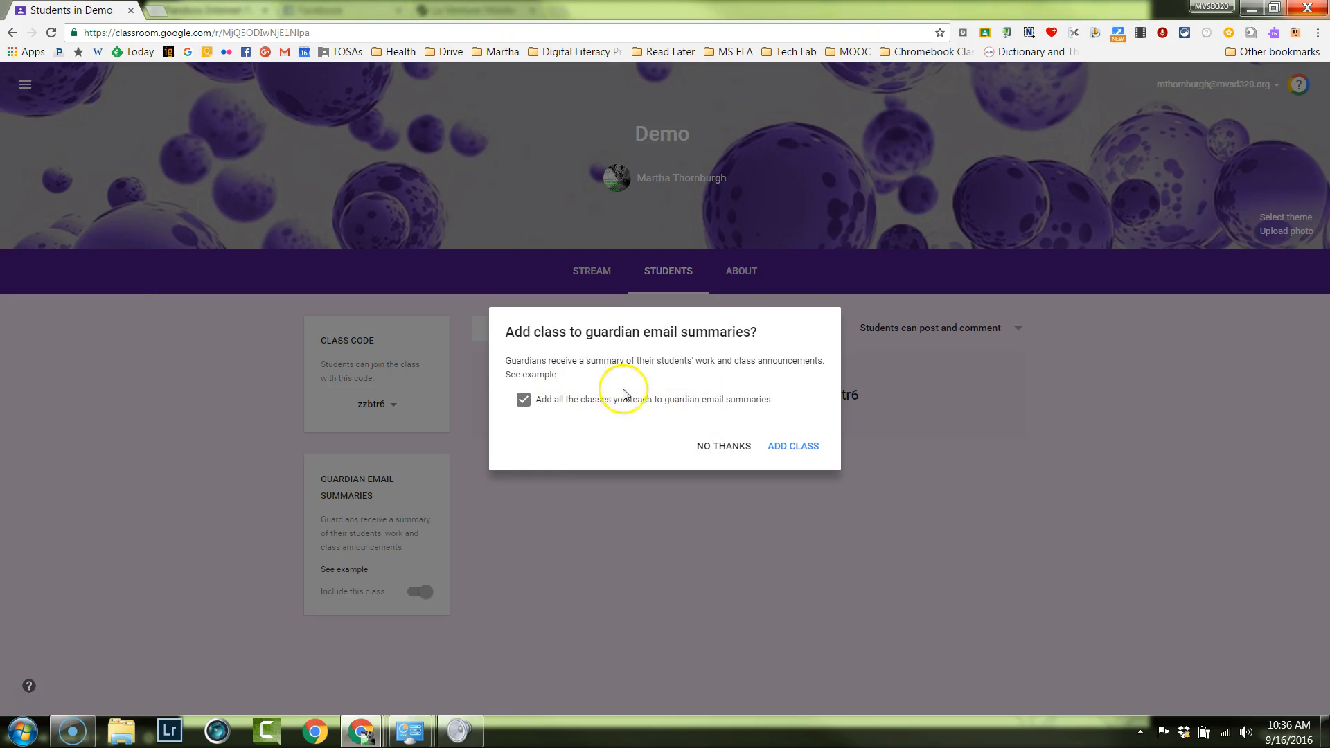
click(786, 449)
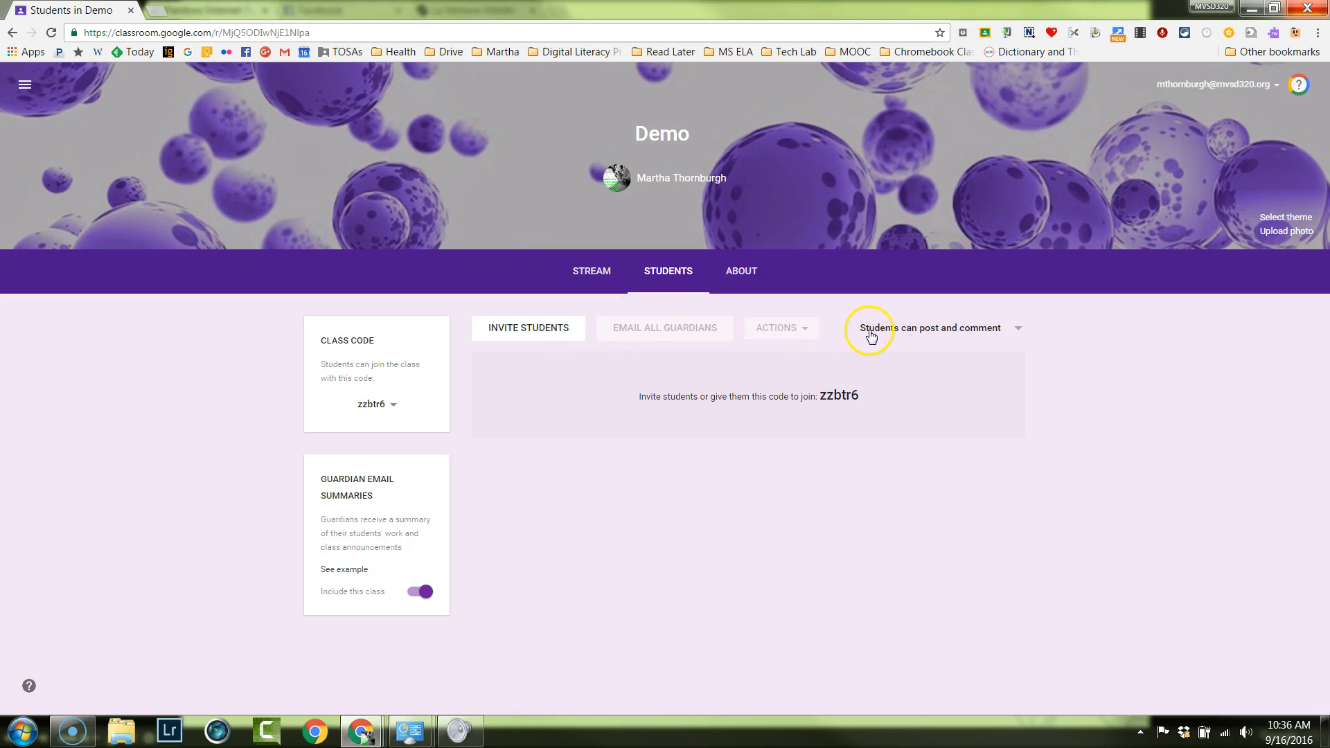
click(1018, 331)
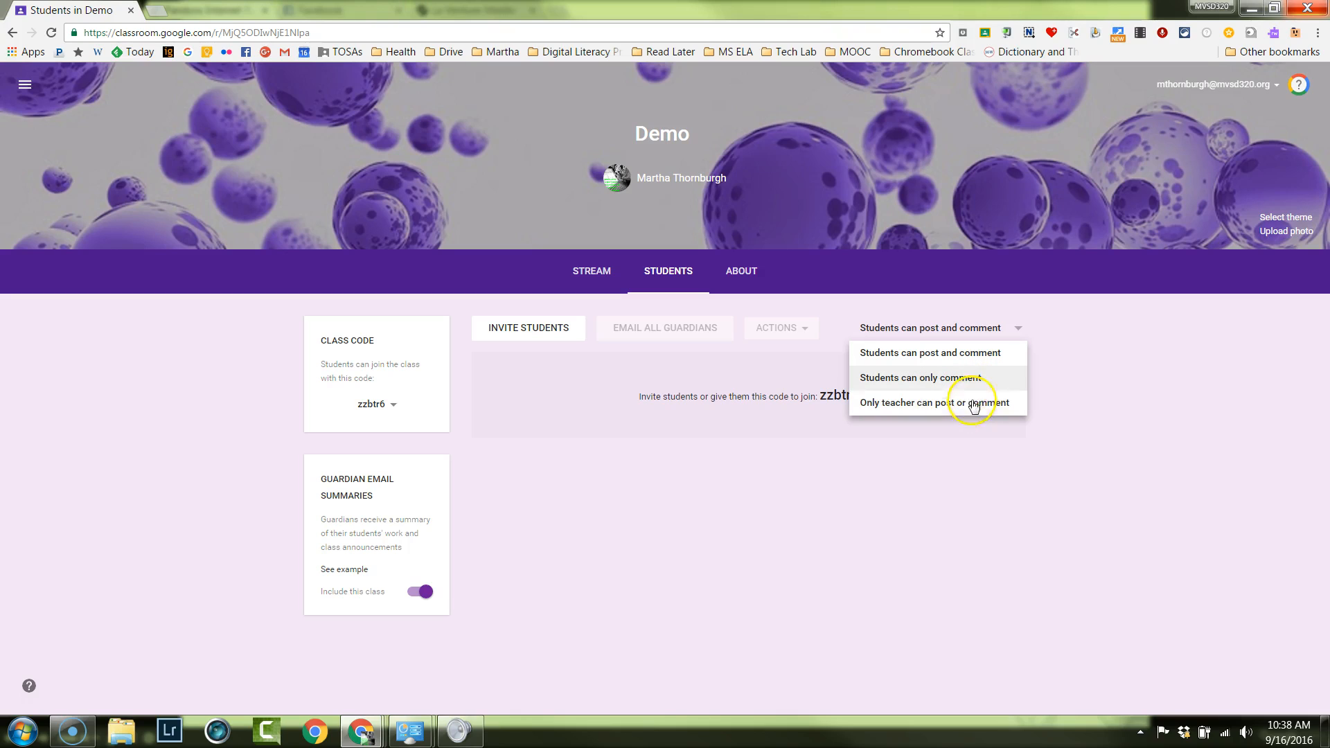
click(1174, 552)
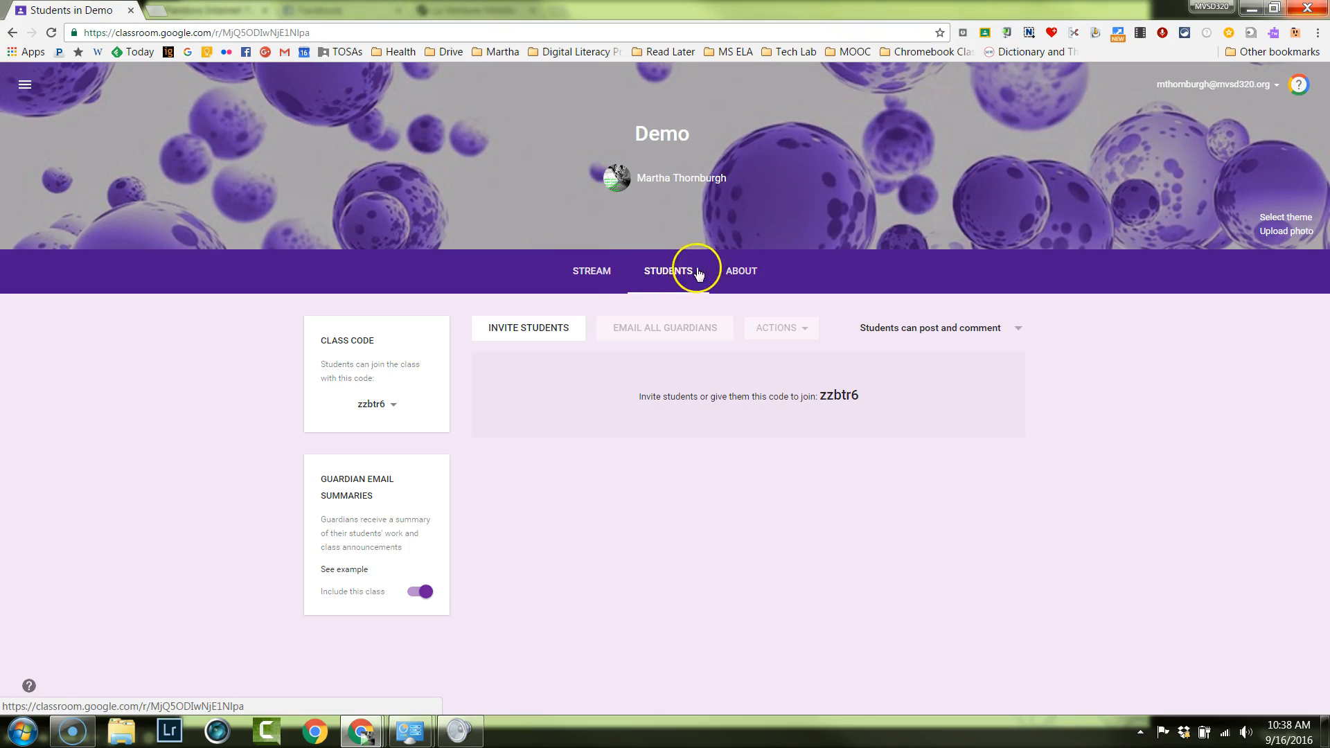
Start a class materials entry titled "Digital Literacy Workshop" on the class's About page.
click(750, 275)
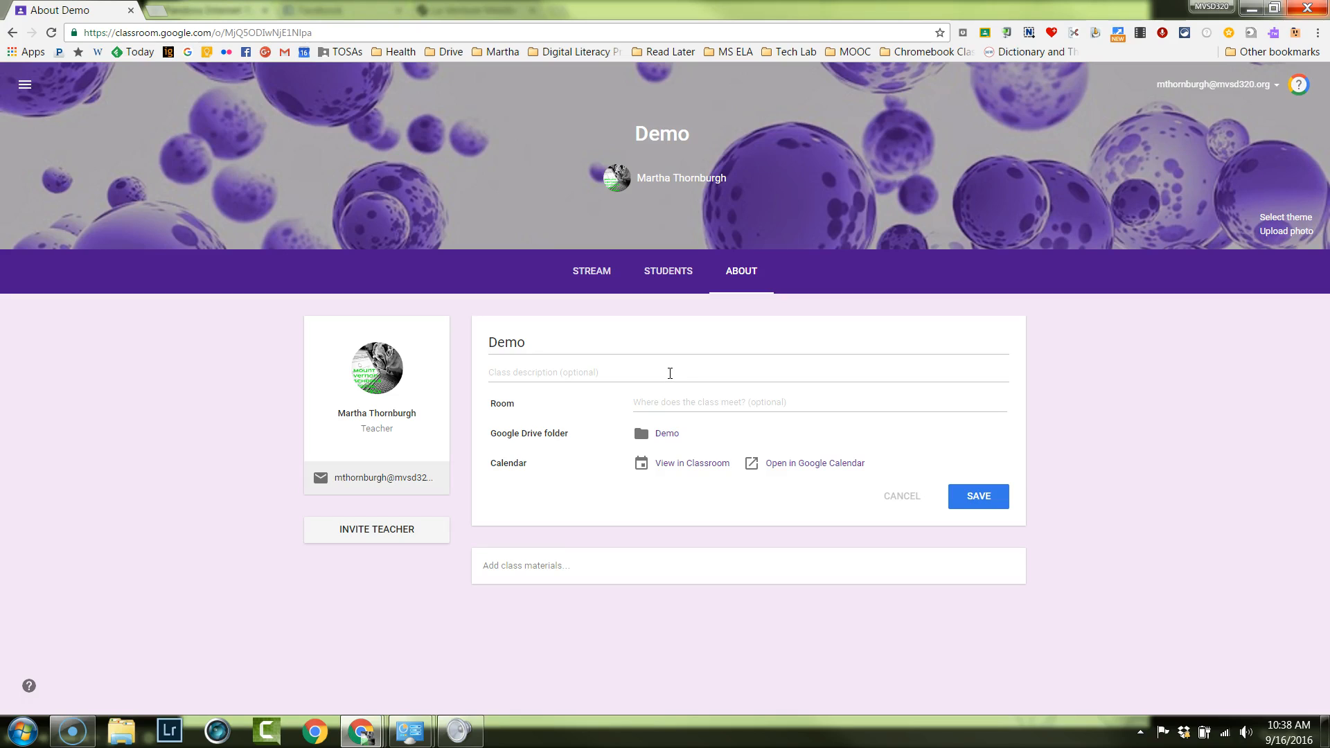
click(672, 376)
click(500, 570)
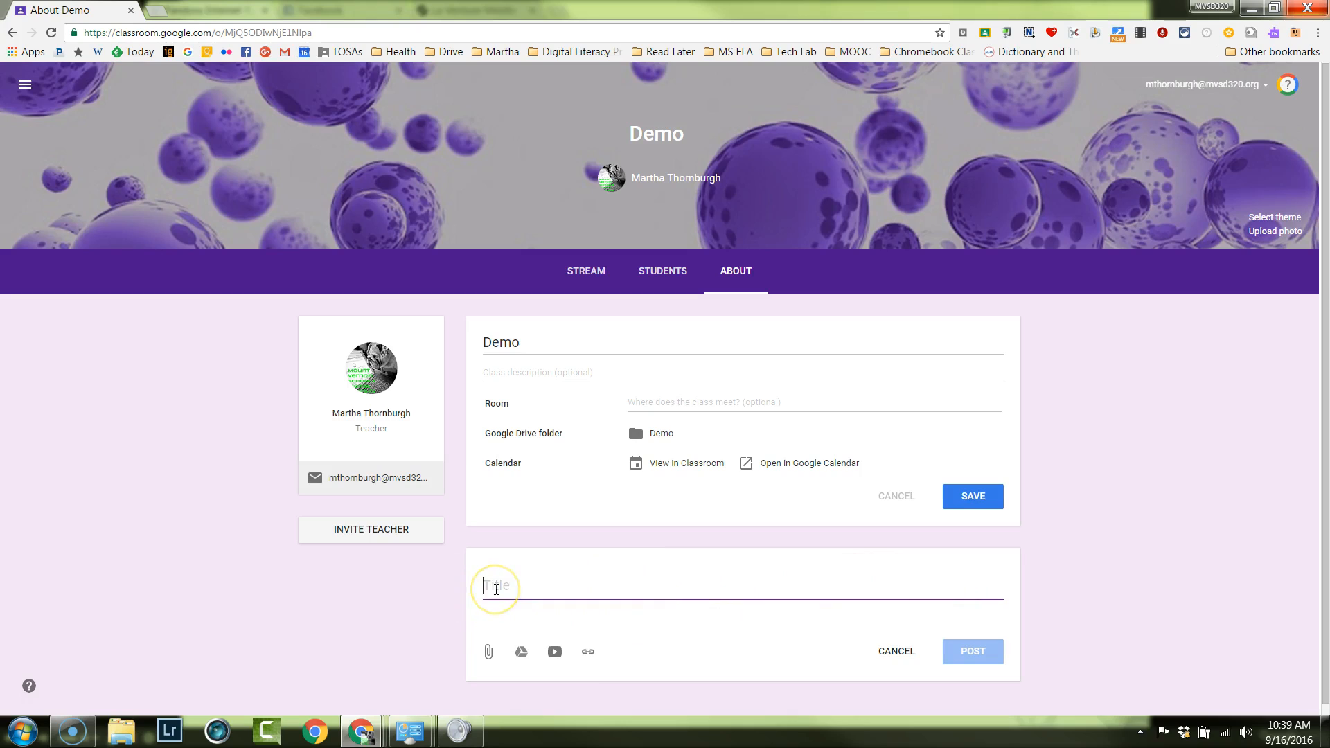
text(Digital Literacy Workshop)
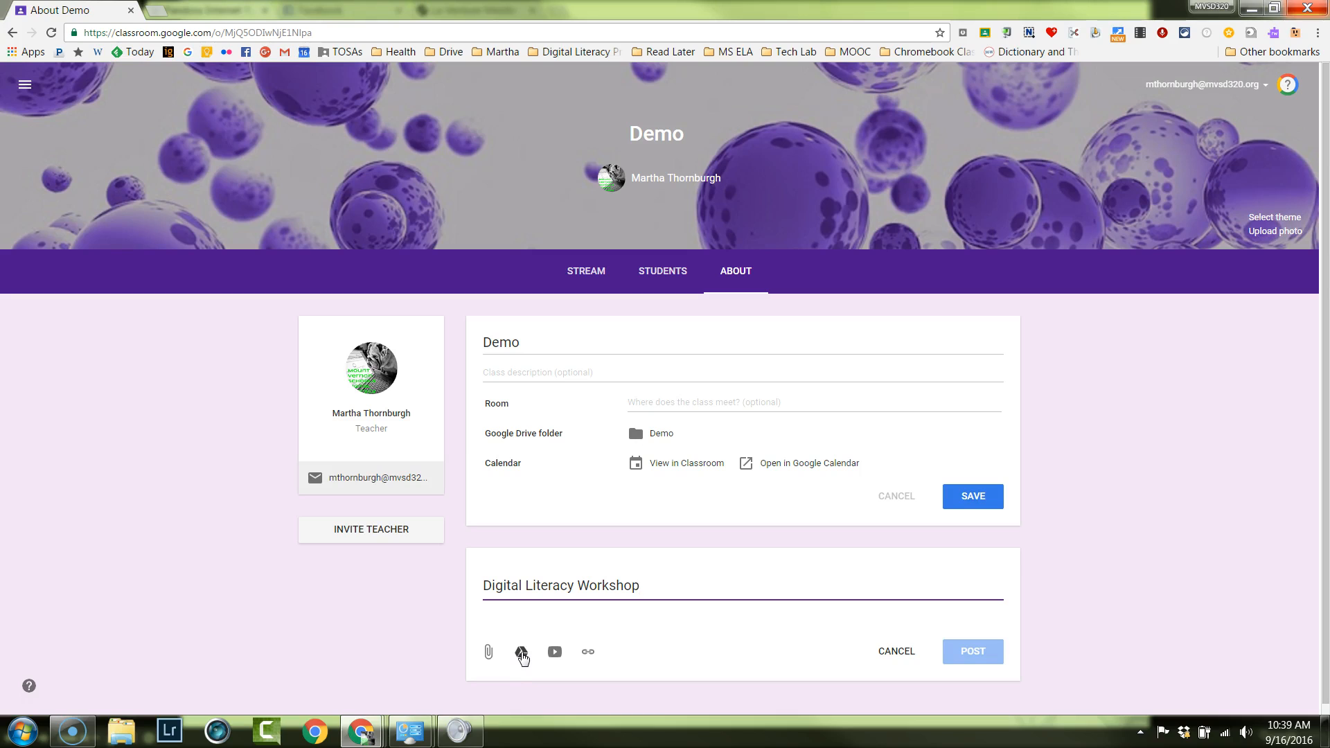
Try to post the materials with the Drive presentation "Ideas for Using Google Classroom GET" attached, and remove that attachment.
click(521, 652)
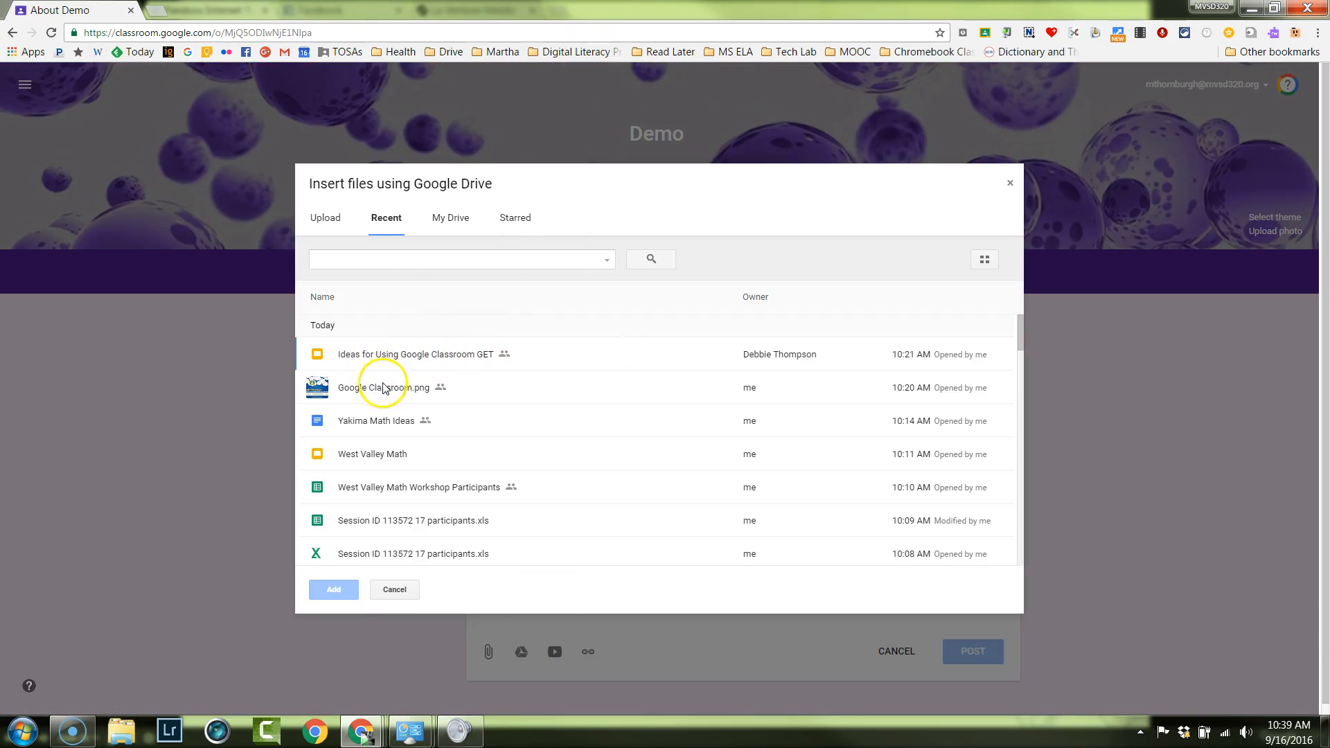
click(420, 389)
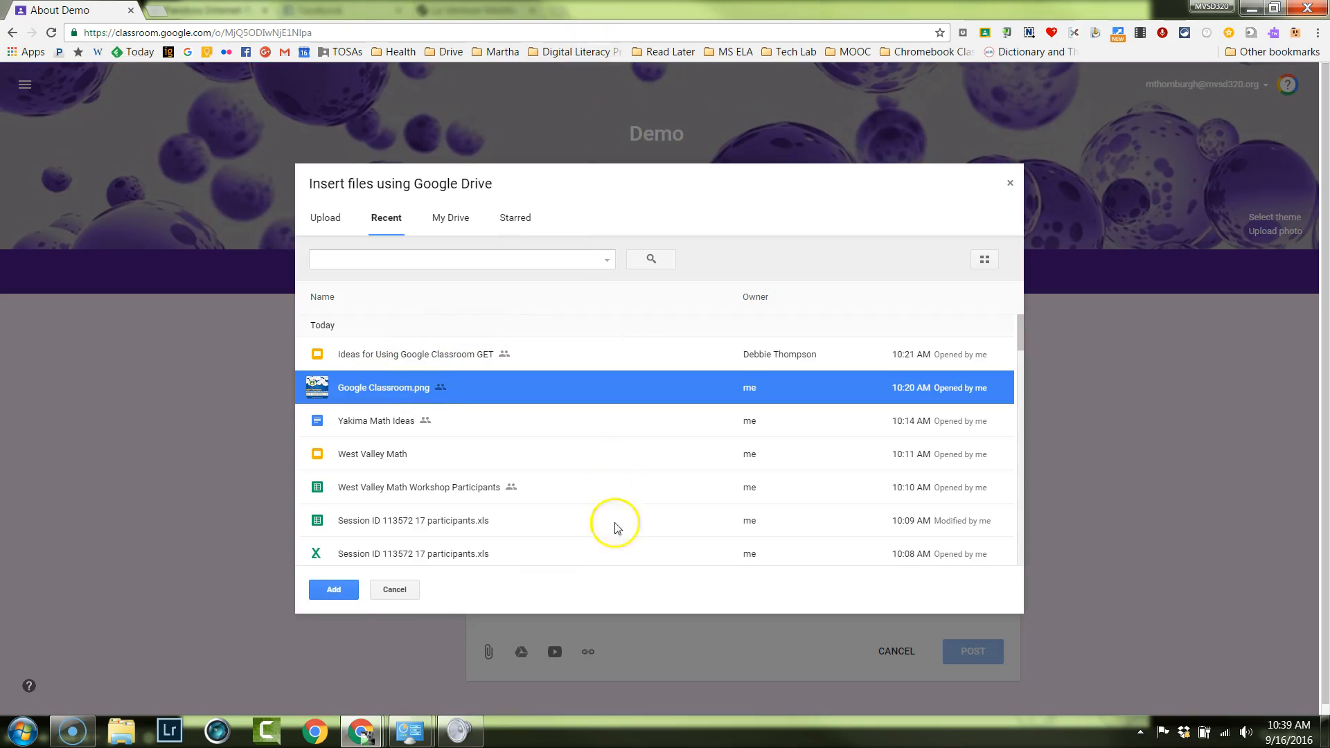
click(422, 356)
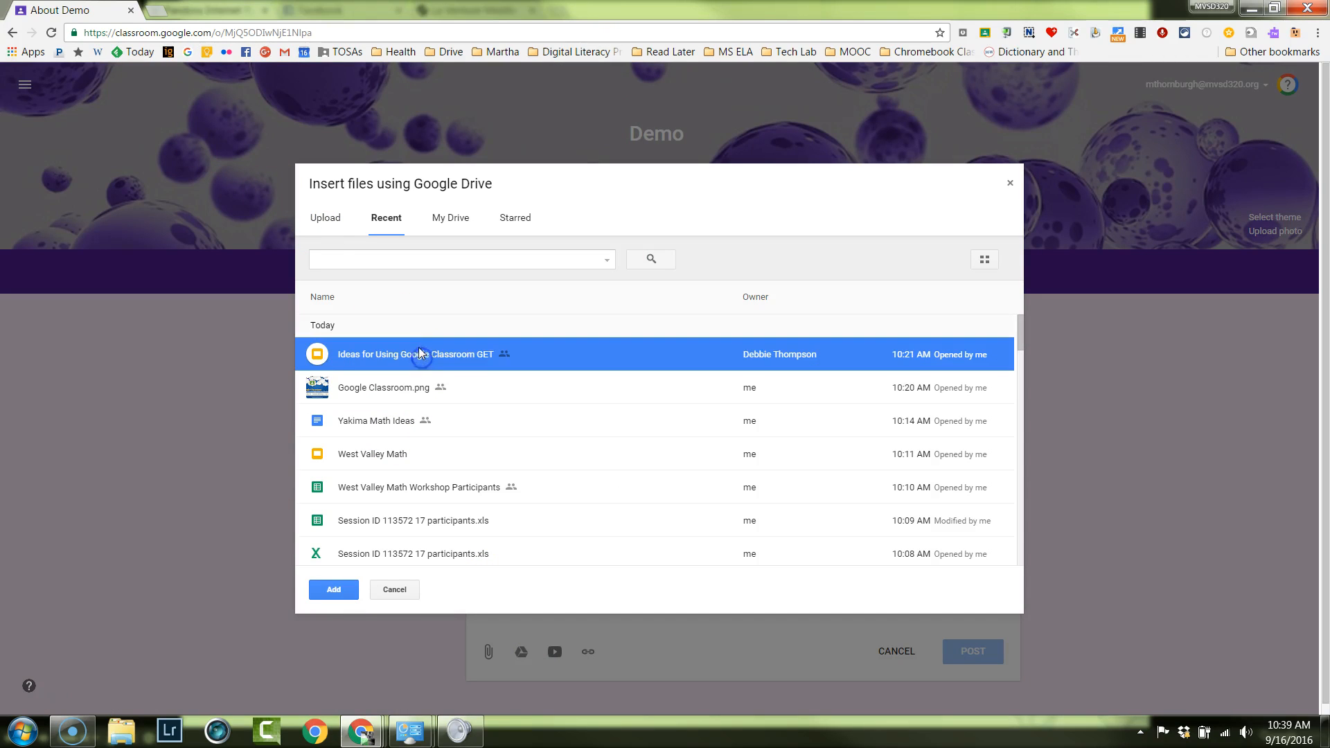
click(332, 588)
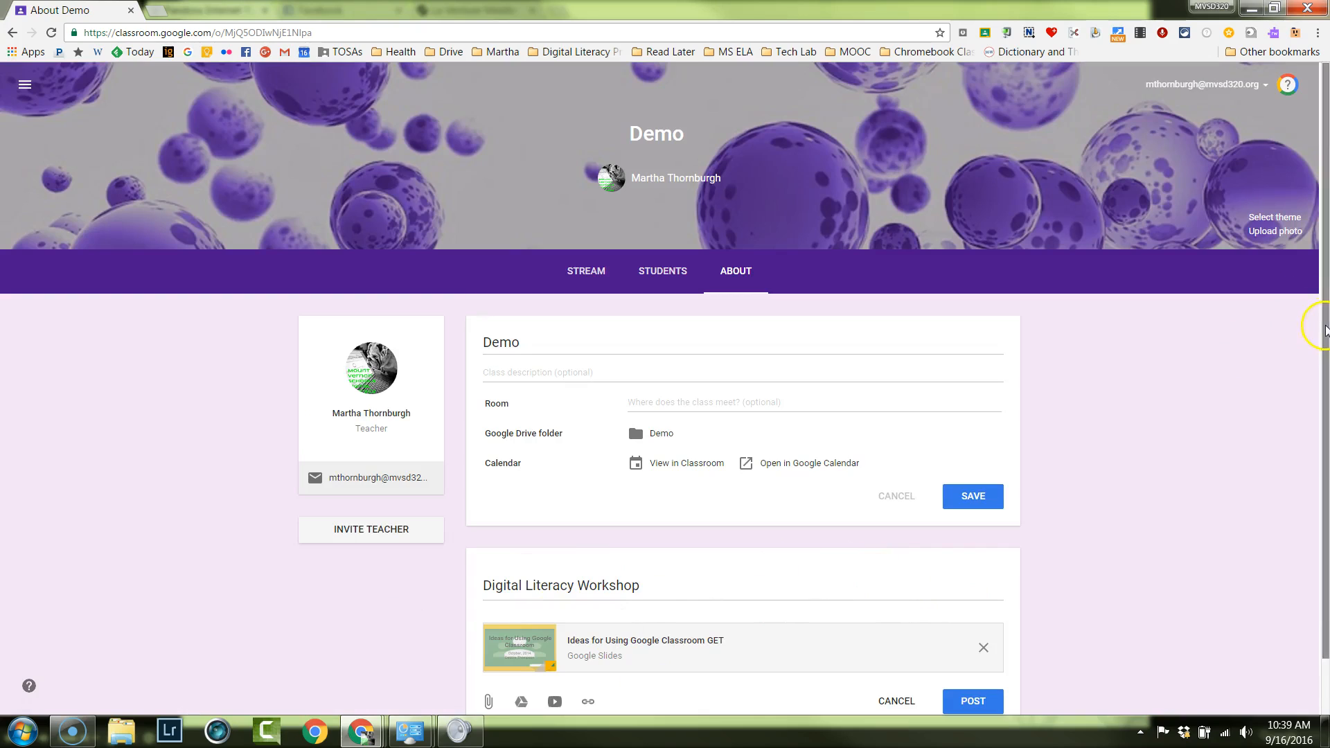
scroll(1325, 333, down, 1)
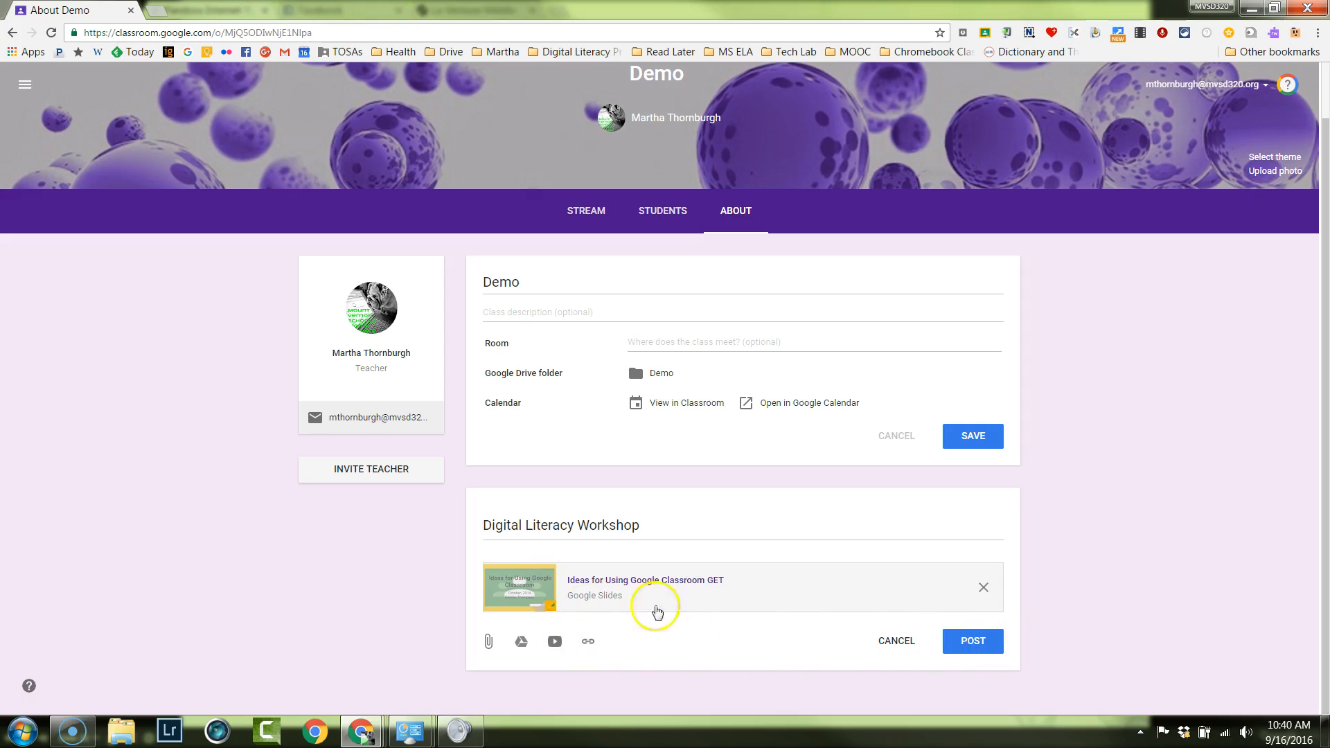
click(971, 642)
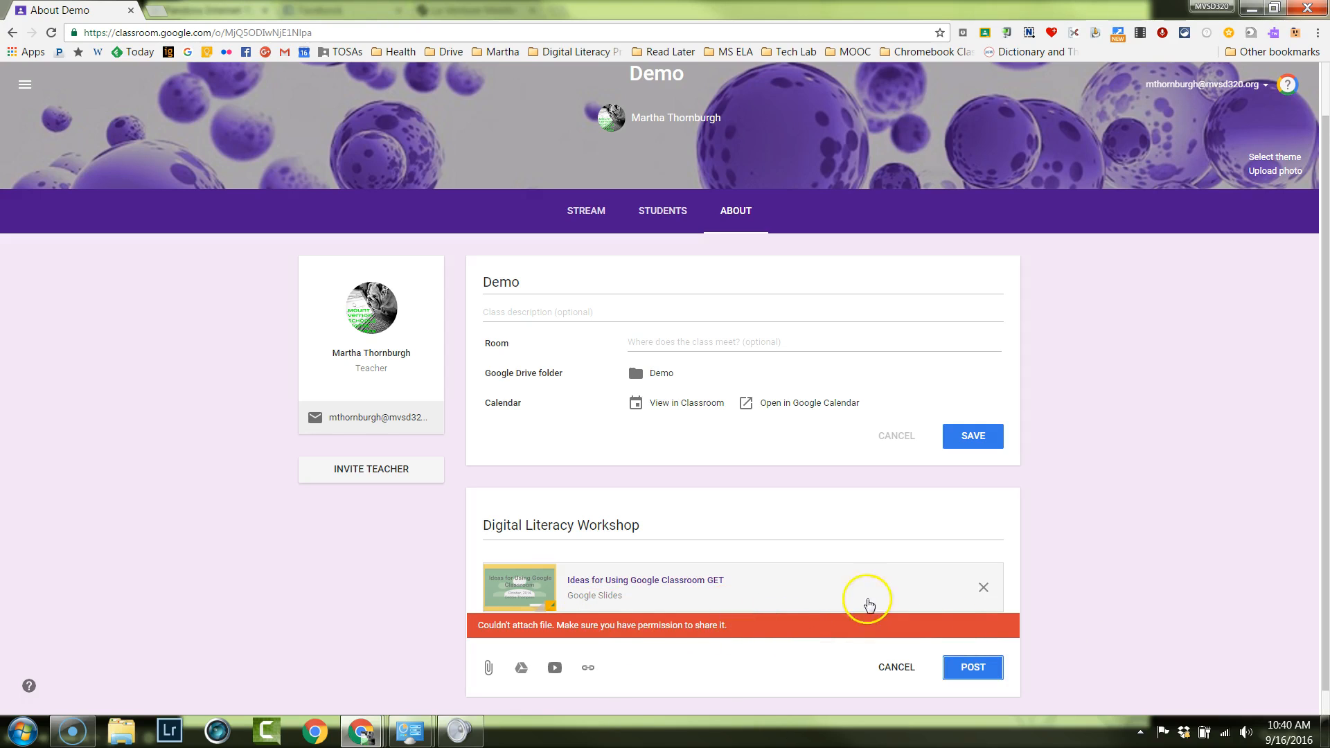
click(980, 587)
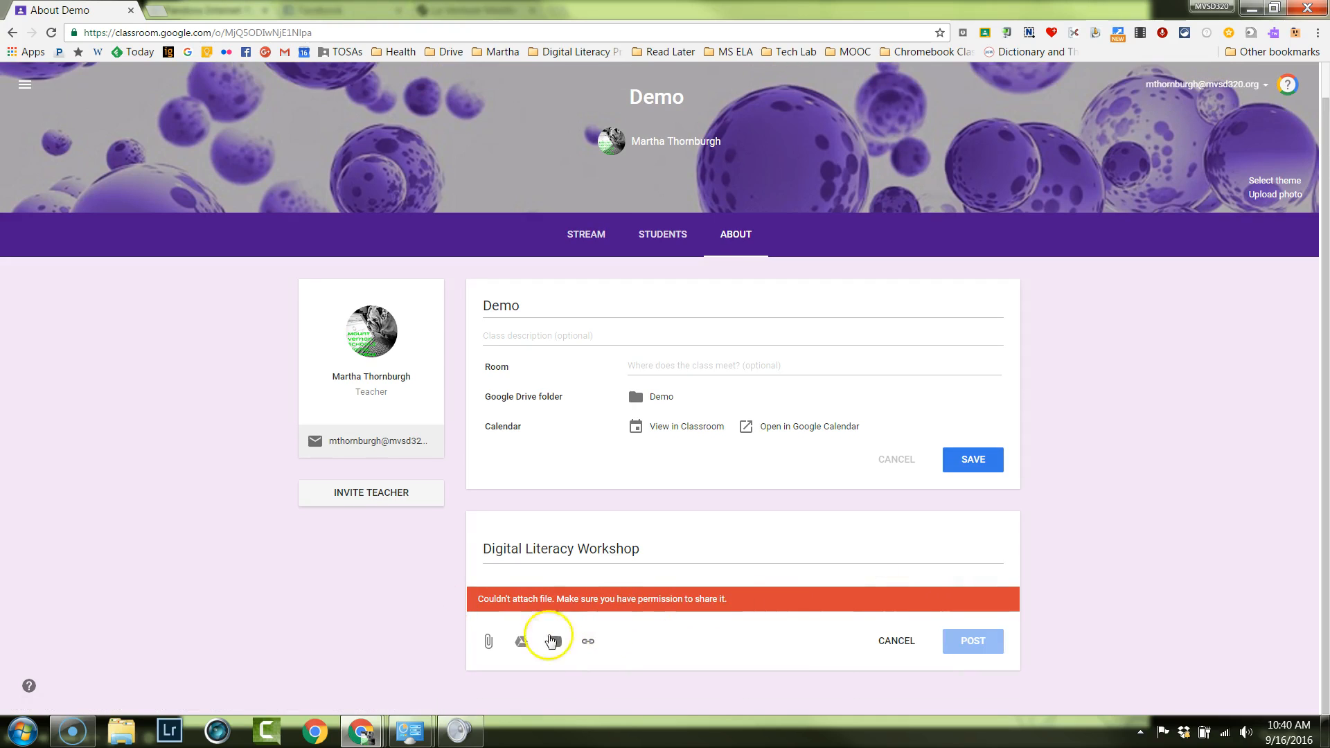
Attach the "West Valley Math" presentation from Google Drive to the Digital Literacy Workshop materials and post them.
click(519, 641)
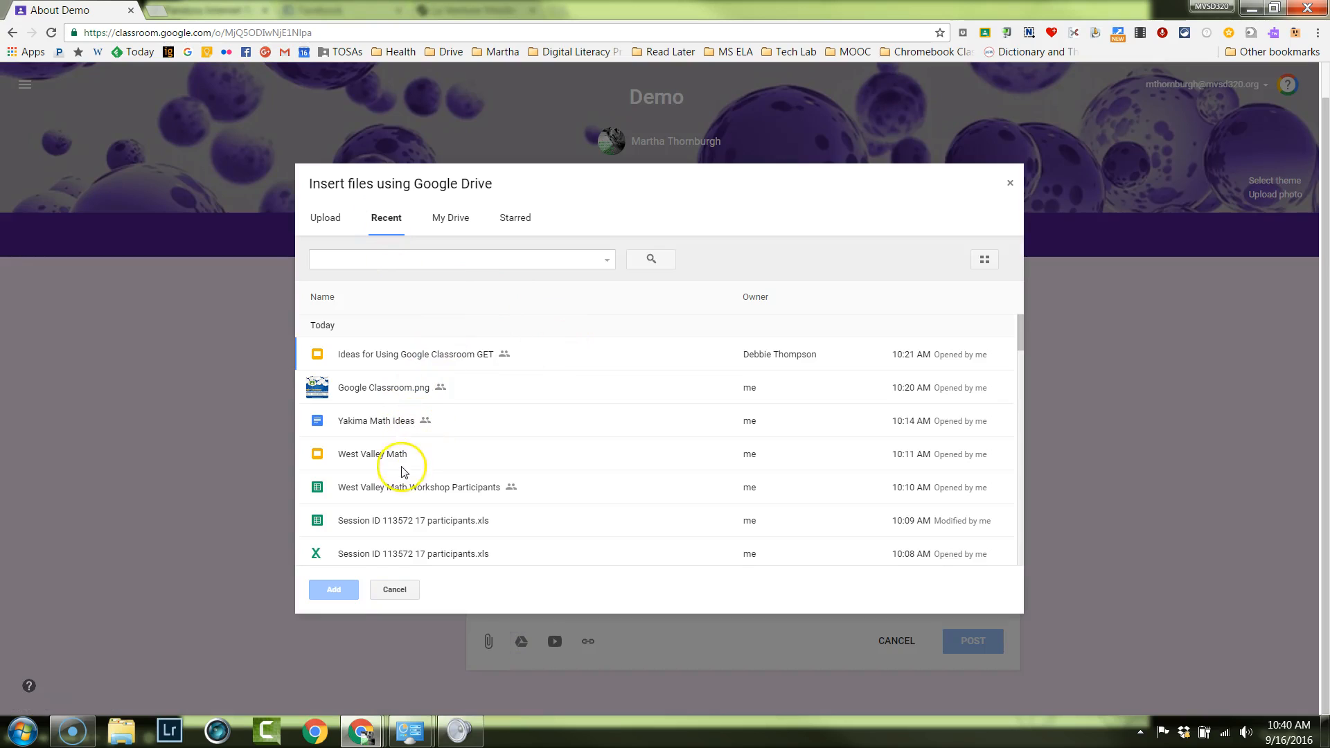
click(400, 457)
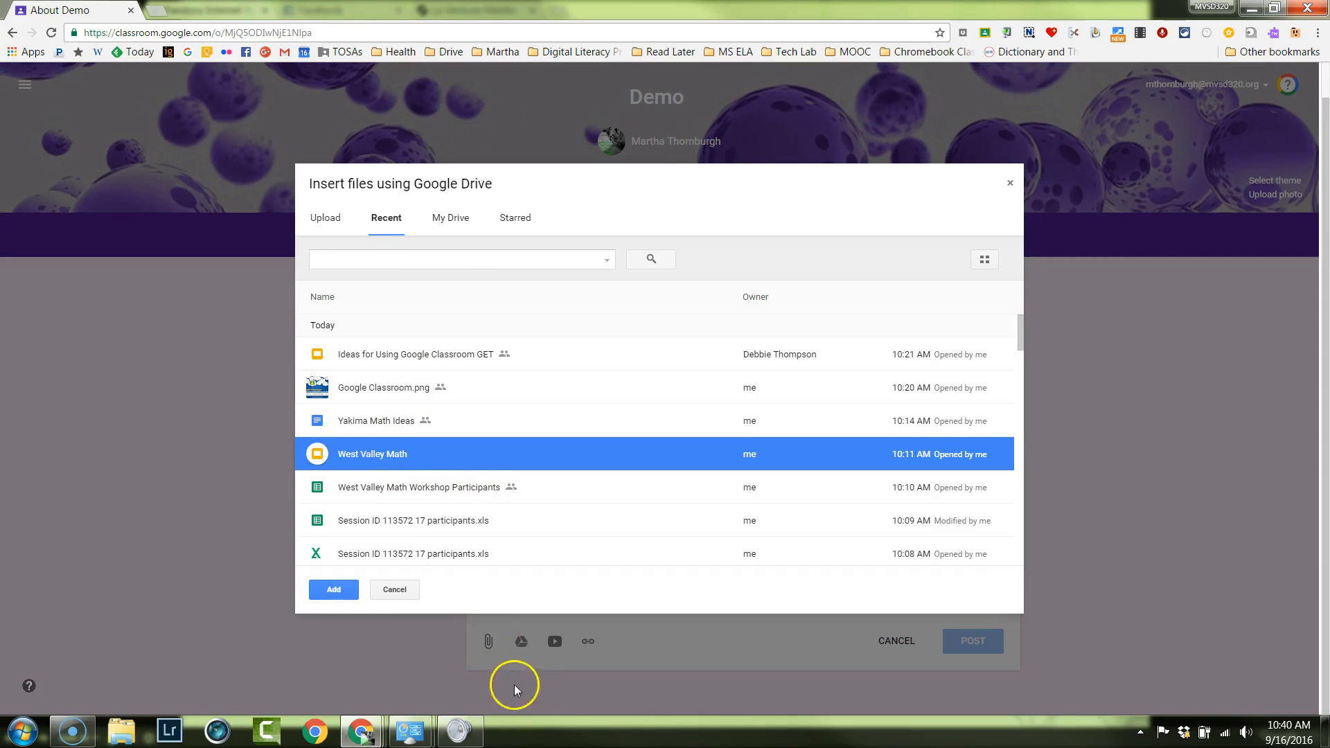
click(331, 593)
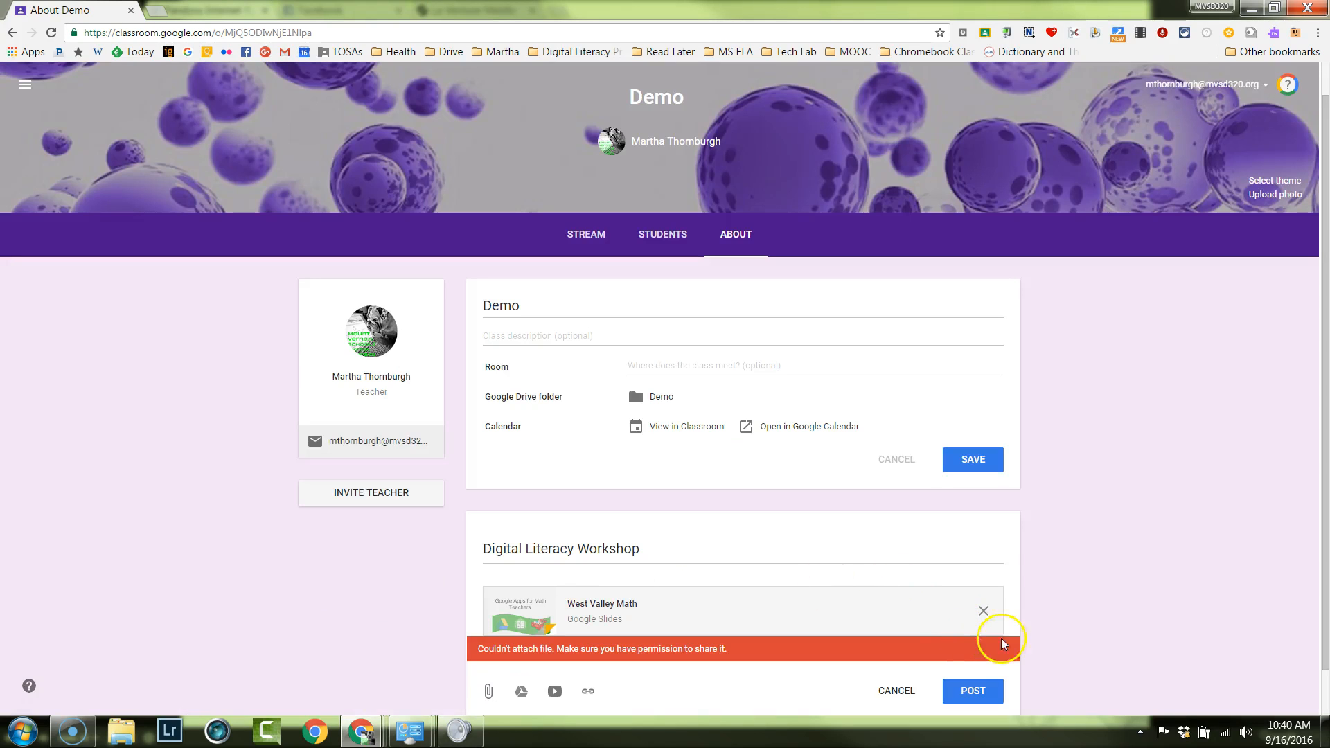
click(980, 691)
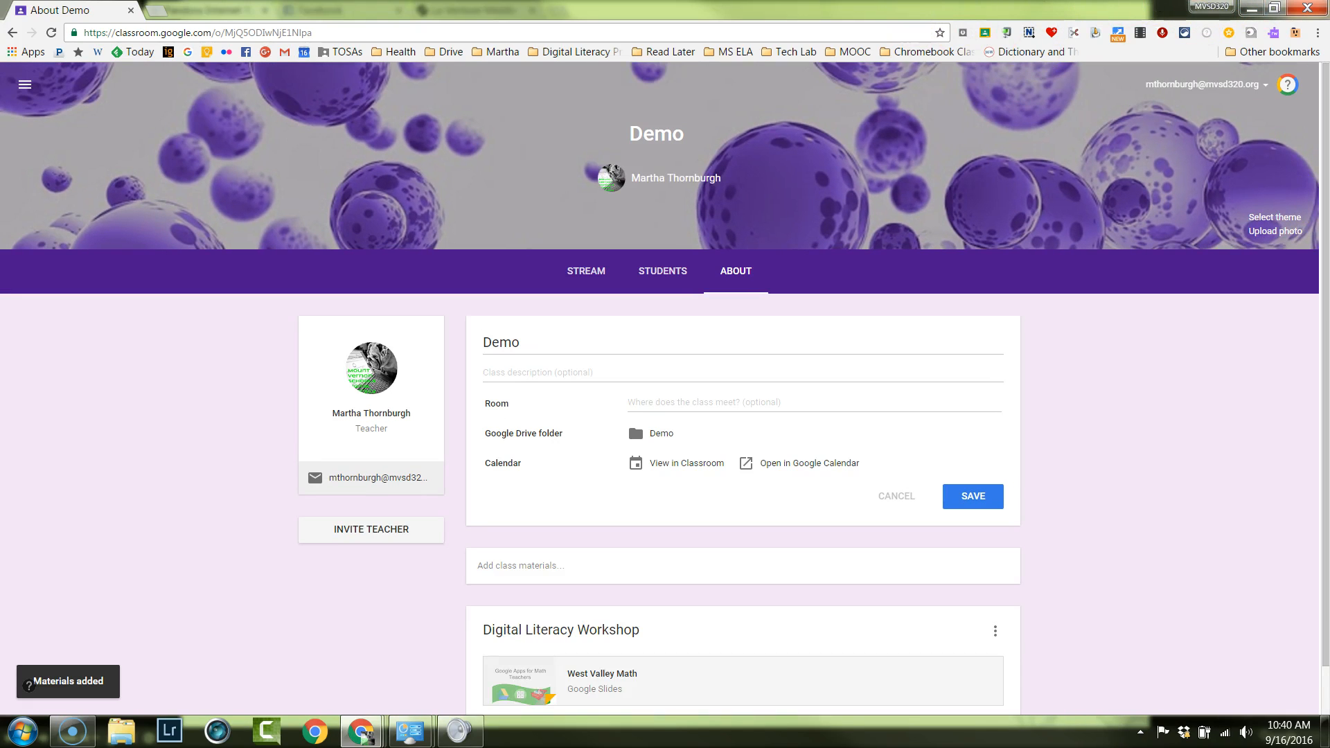
scroll(969, 489, down, 1)
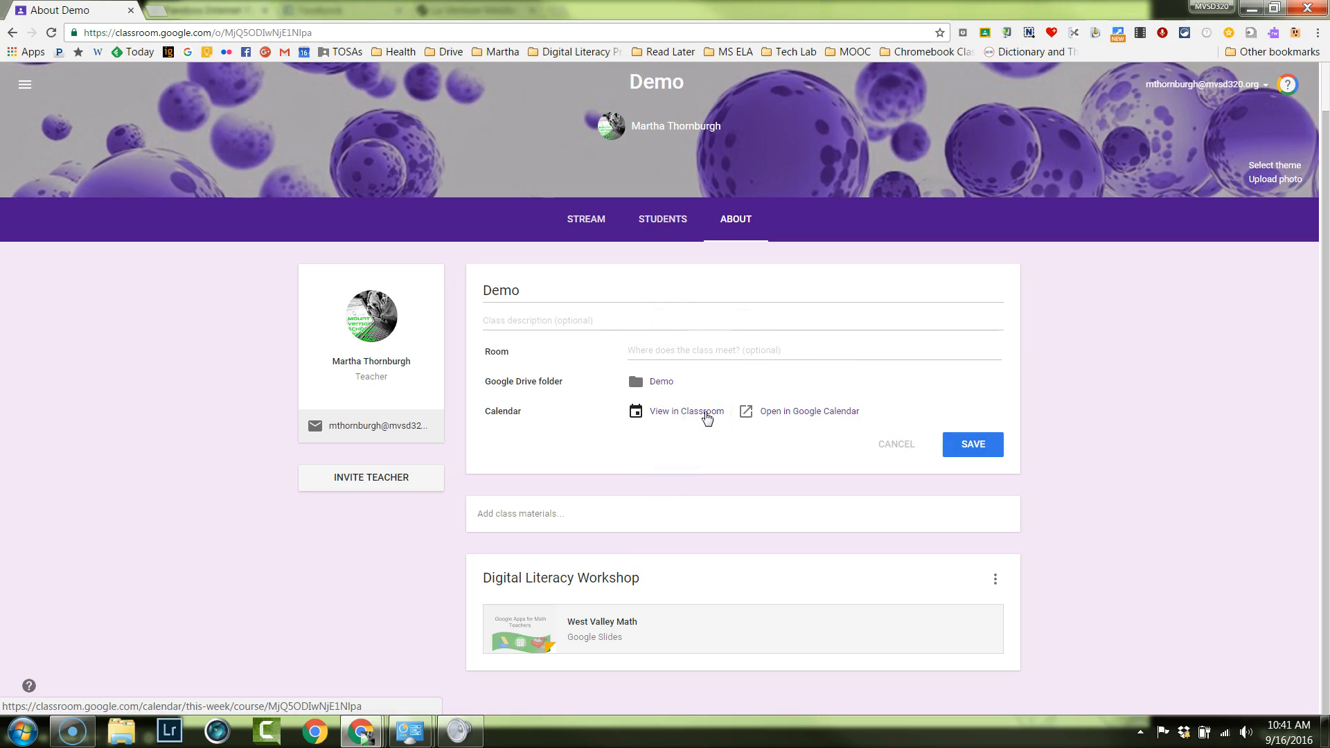
click(674, 417)
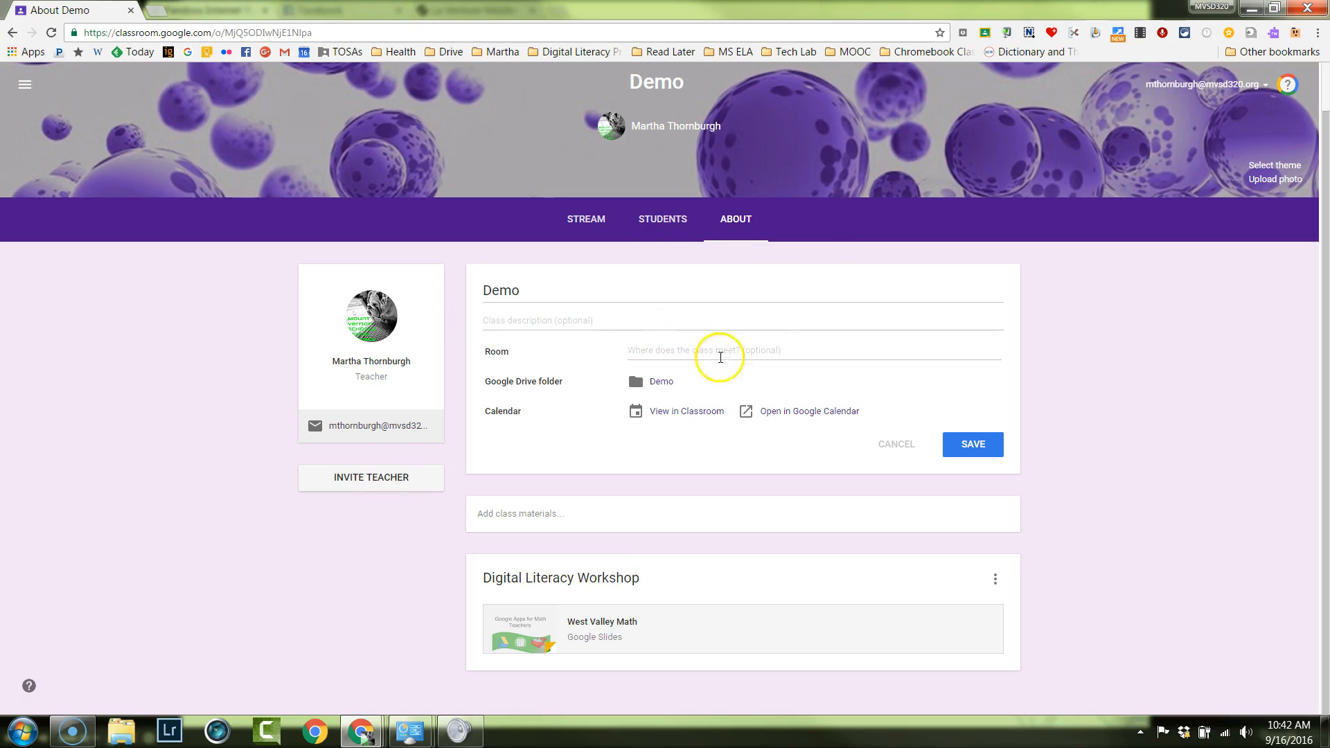
Start a new assignment in the Demo class stream titled "This is a test.".
click(592, 222)
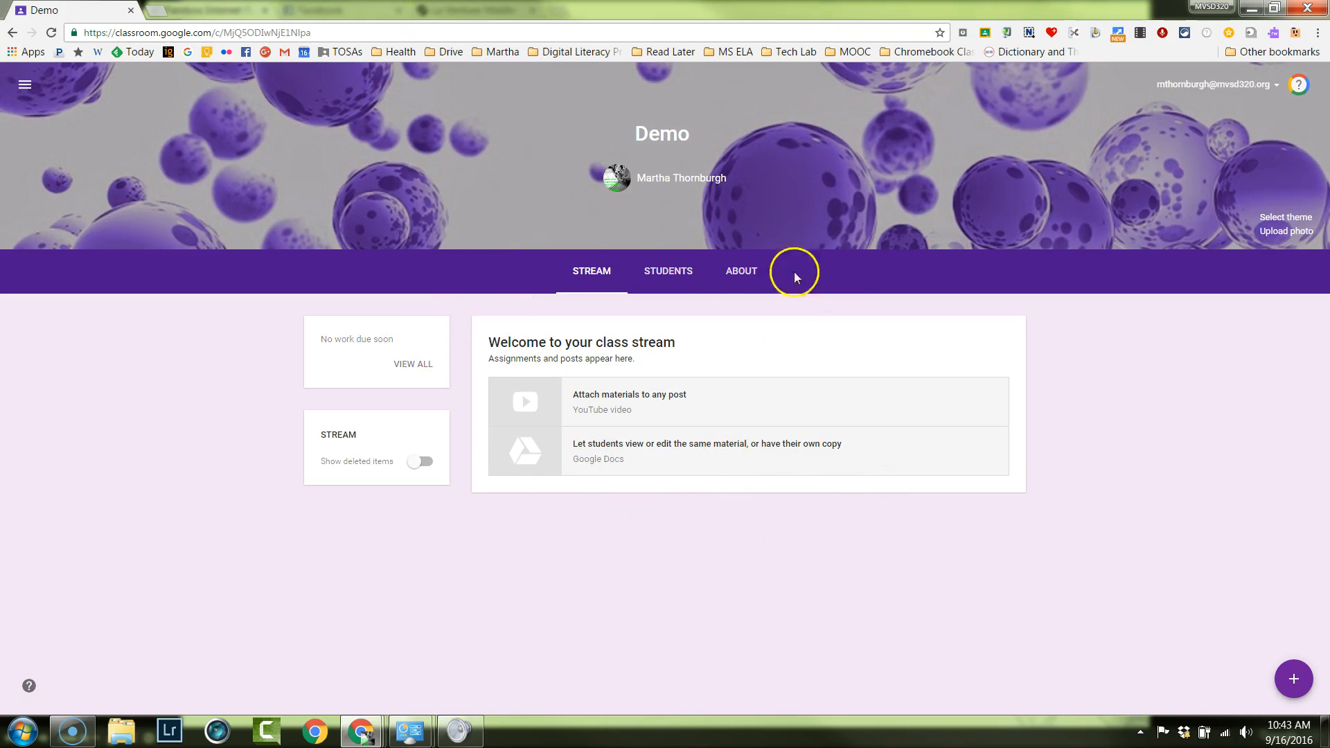
mouse_move(1289, 675)
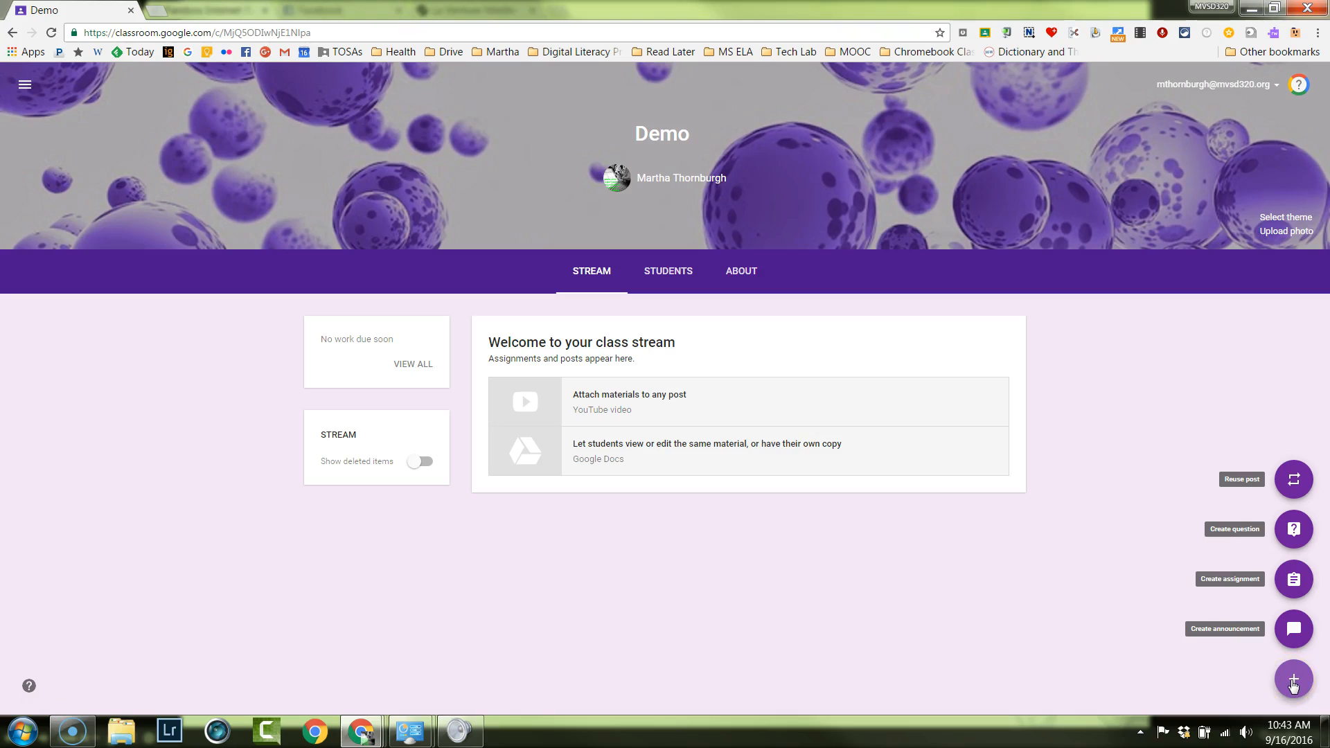
click(1295, 580)
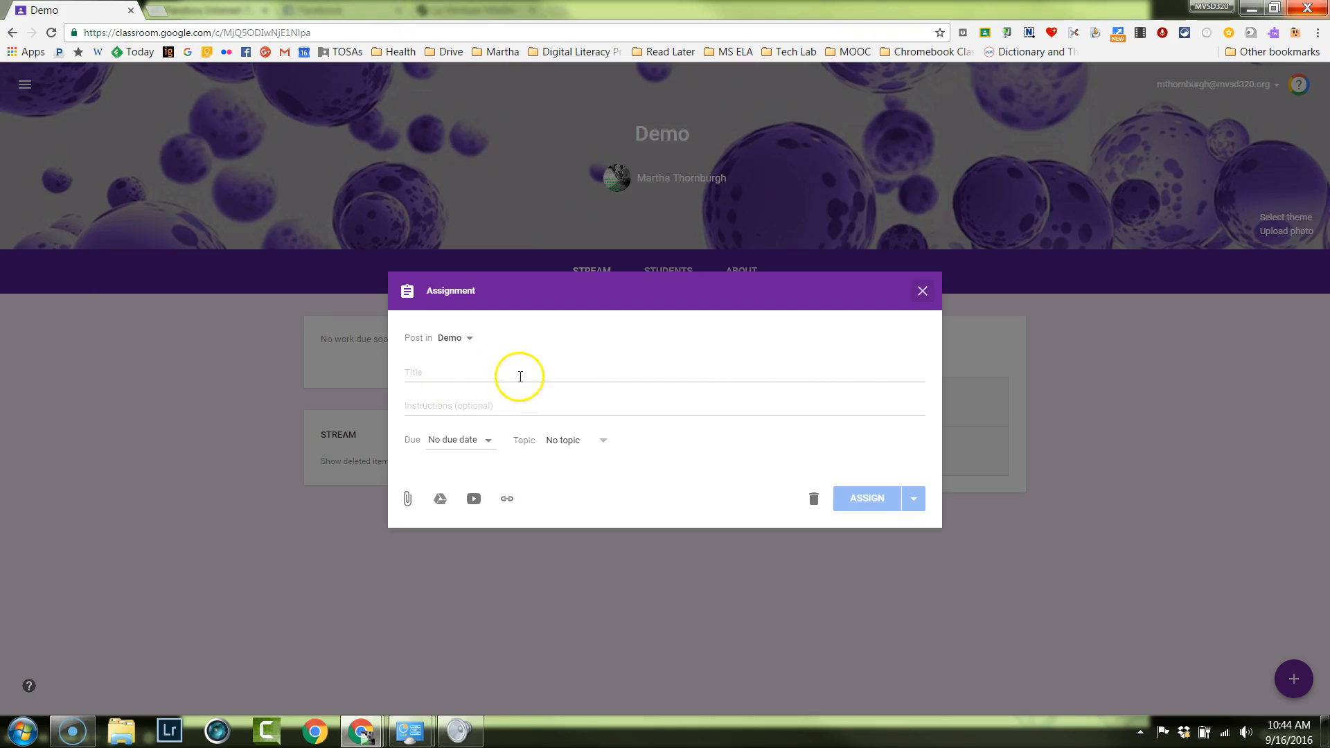
click(430, 371)
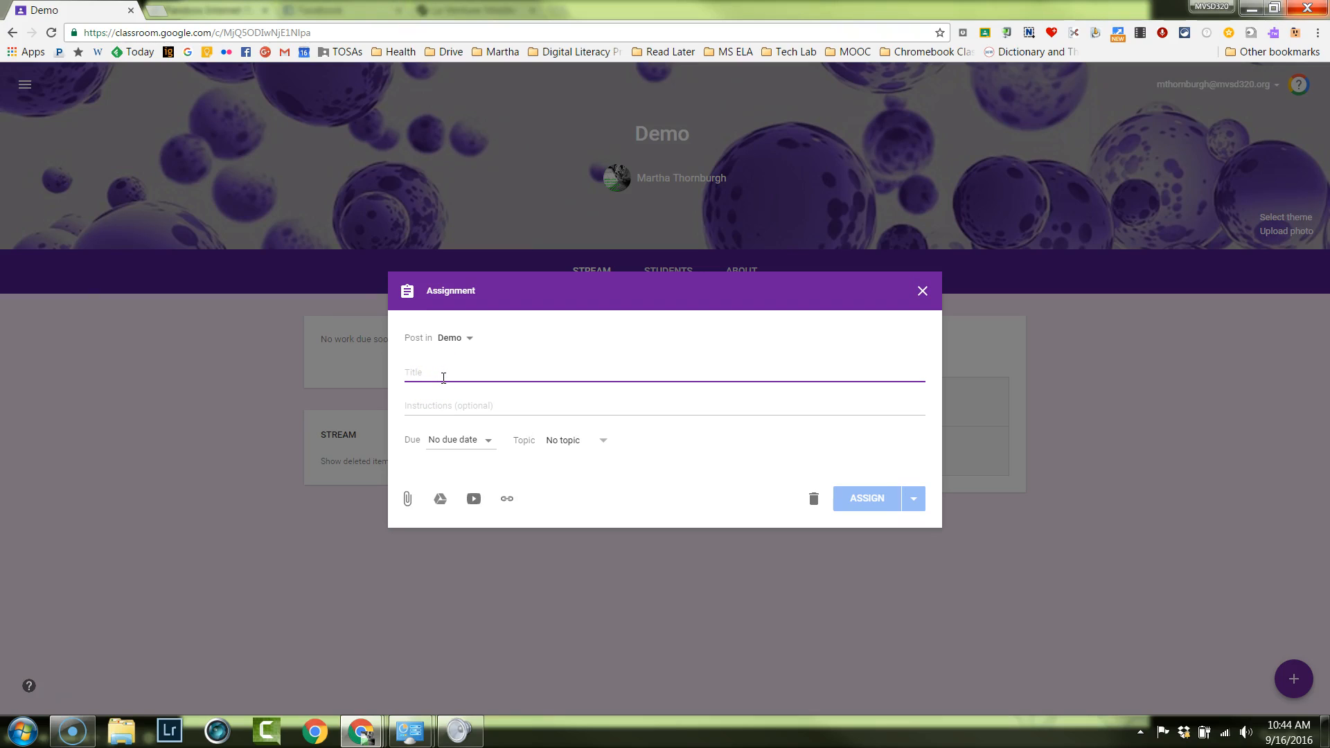
text(This is a)
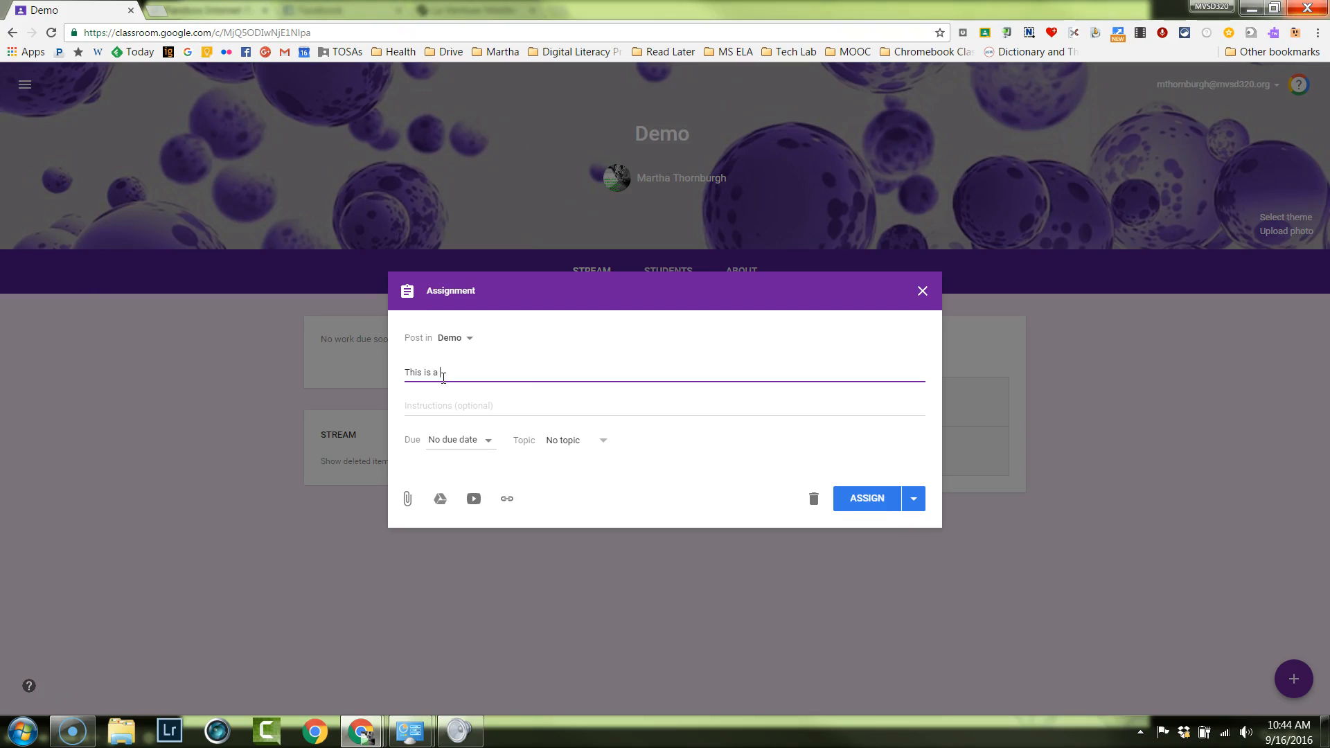
text( test.)
Set the assignment's due date to Sep 20, 2016, without a due time.
click(482, 442)
click(459, 491)
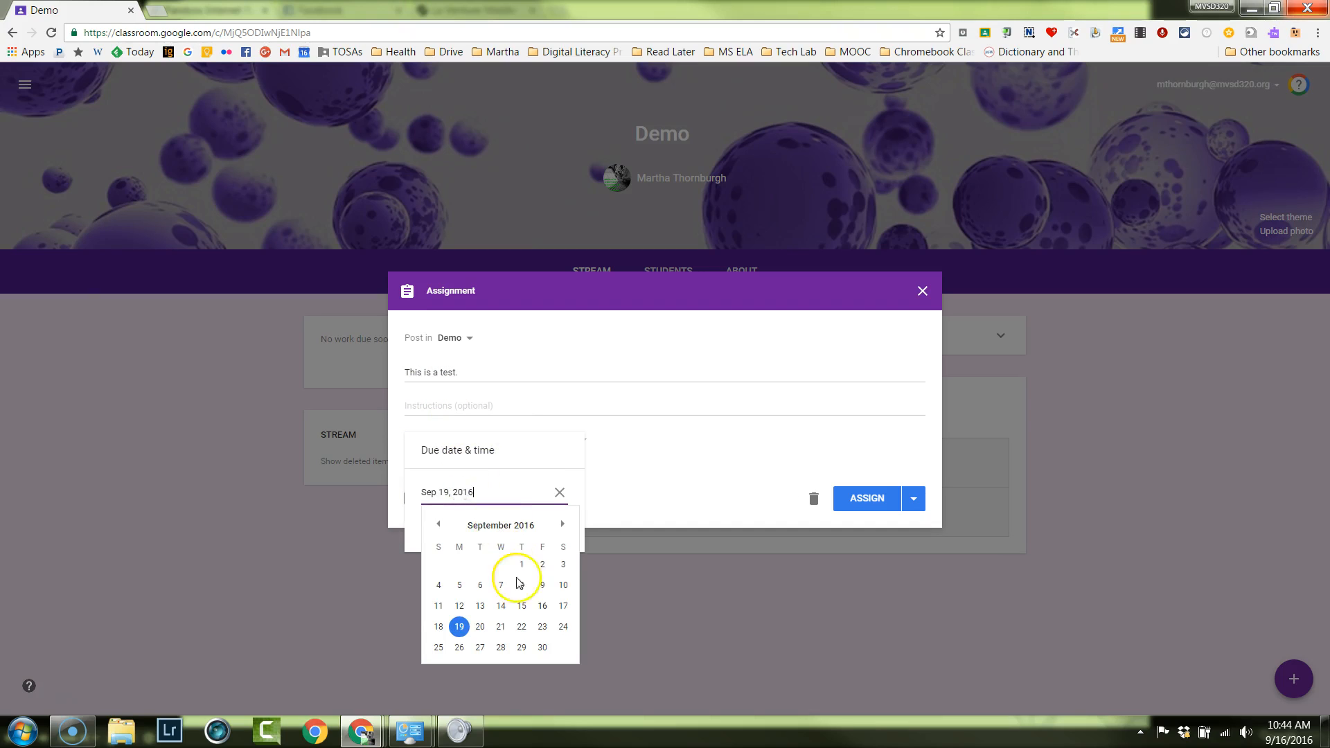
click(479, 626)
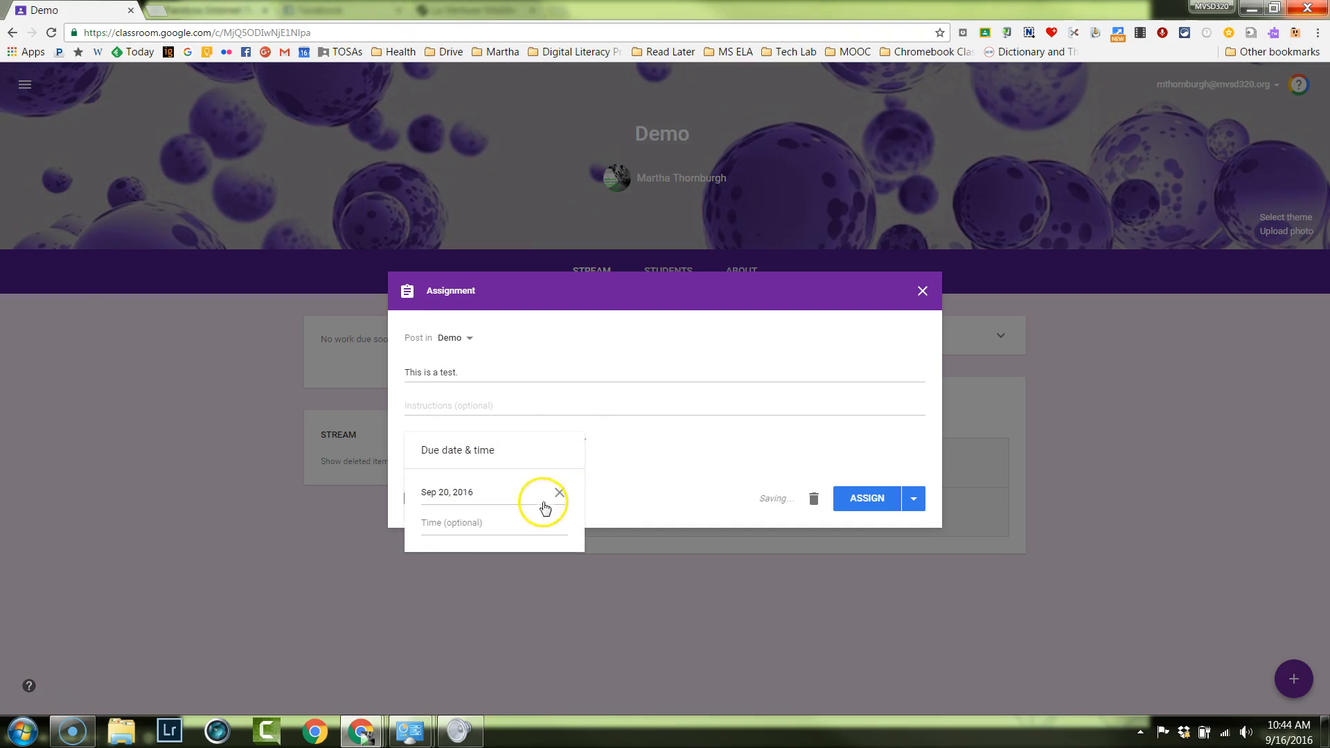
click(624, 483)
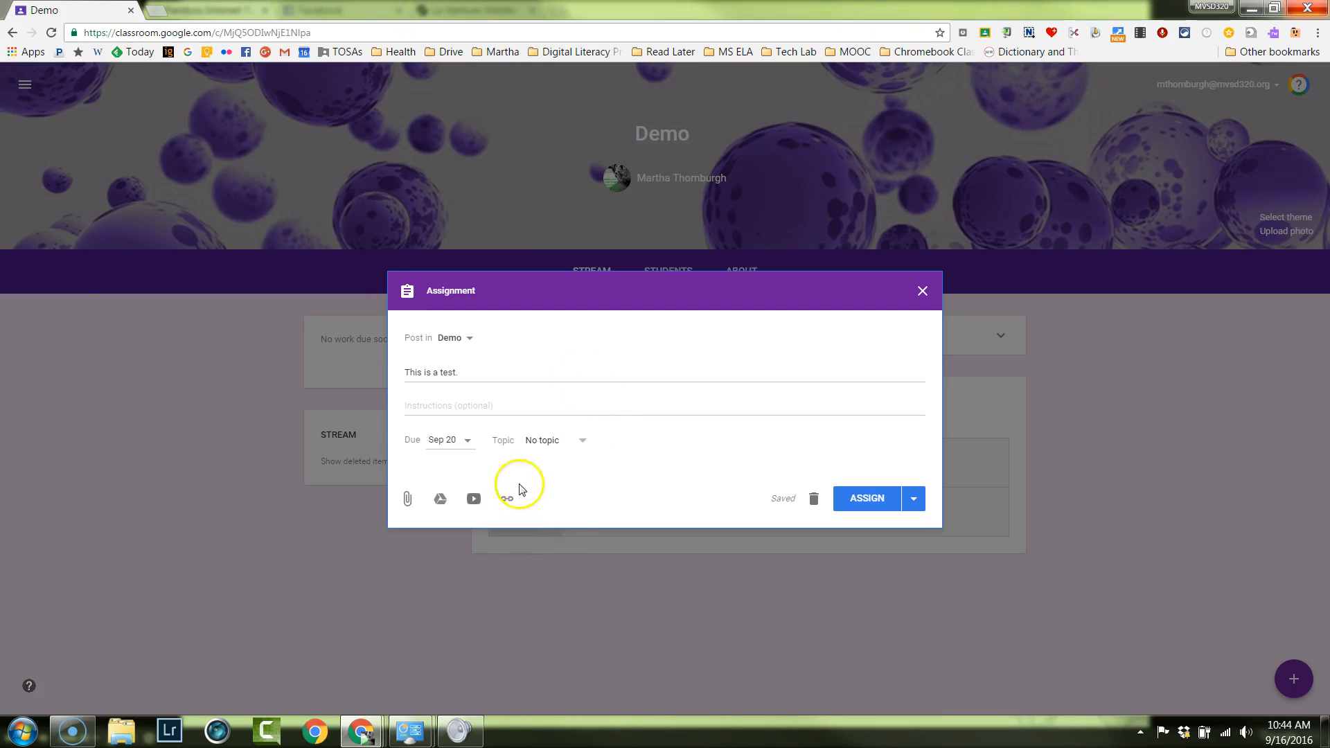
Check the topic options for the assignment without assigning a topic.
click(578, 440)
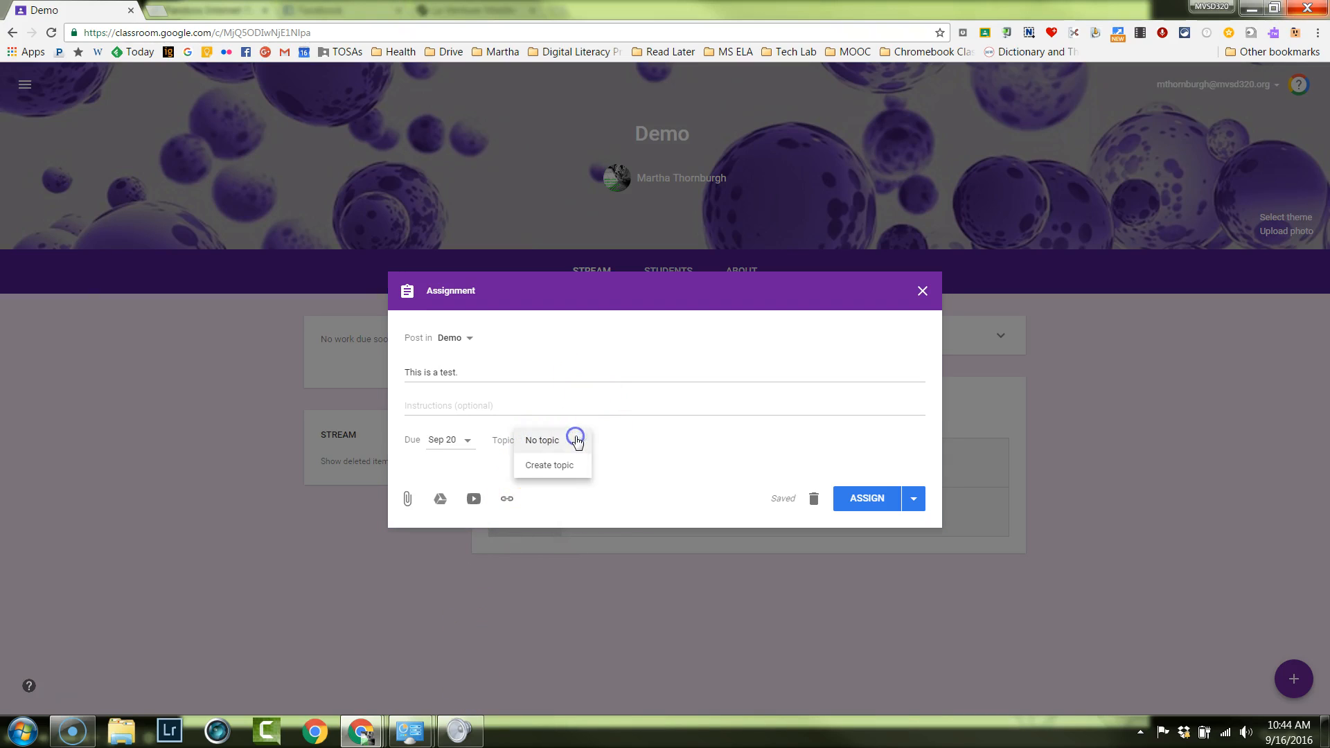
click(565, 469)
click(652, 419)
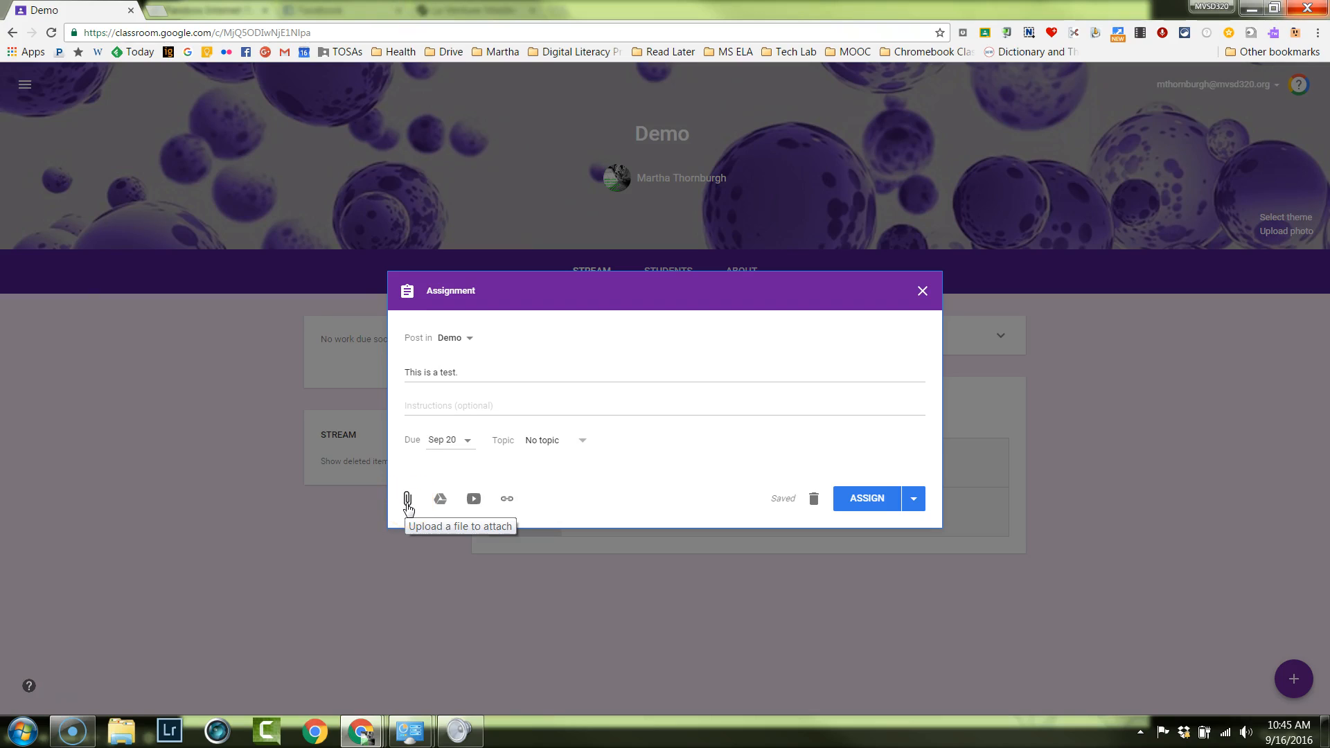
Look at how a file from the computer is attached to the assignment, and close the upload without choosing a file.
click(407, 509)
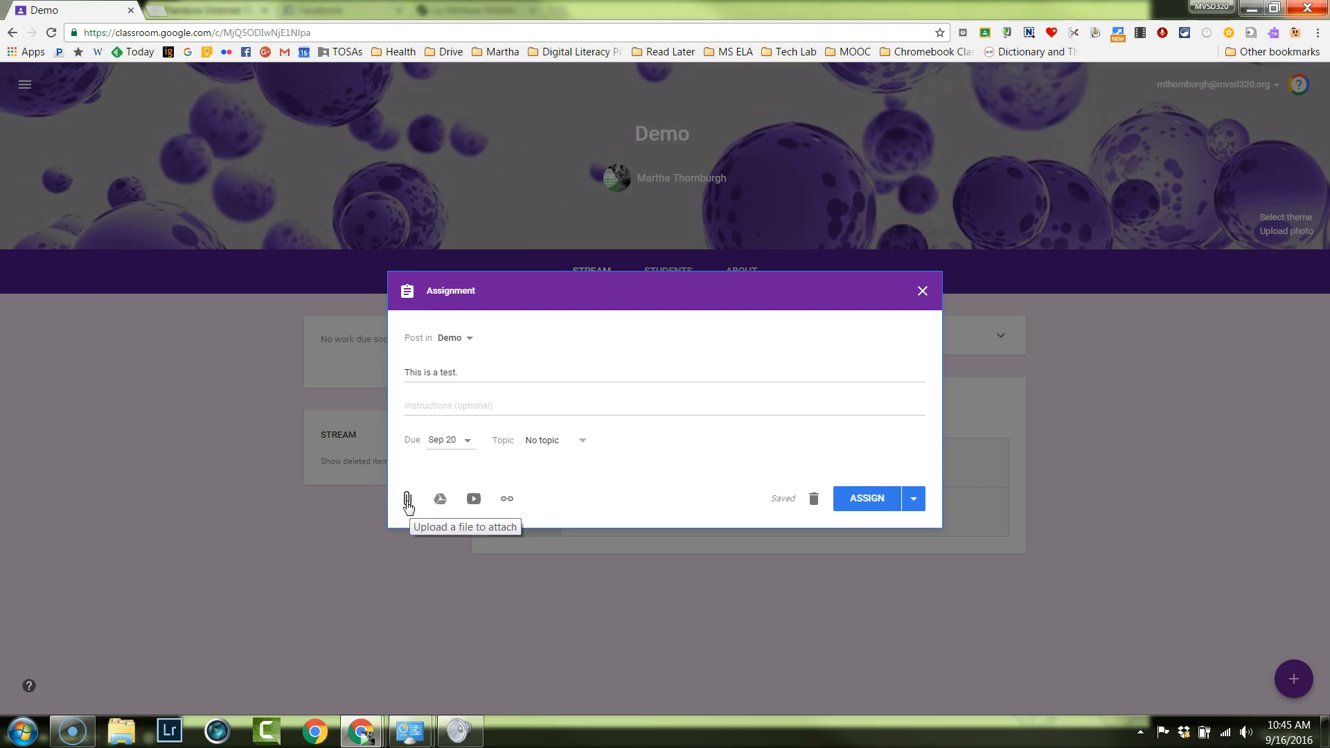
click(408, 500)
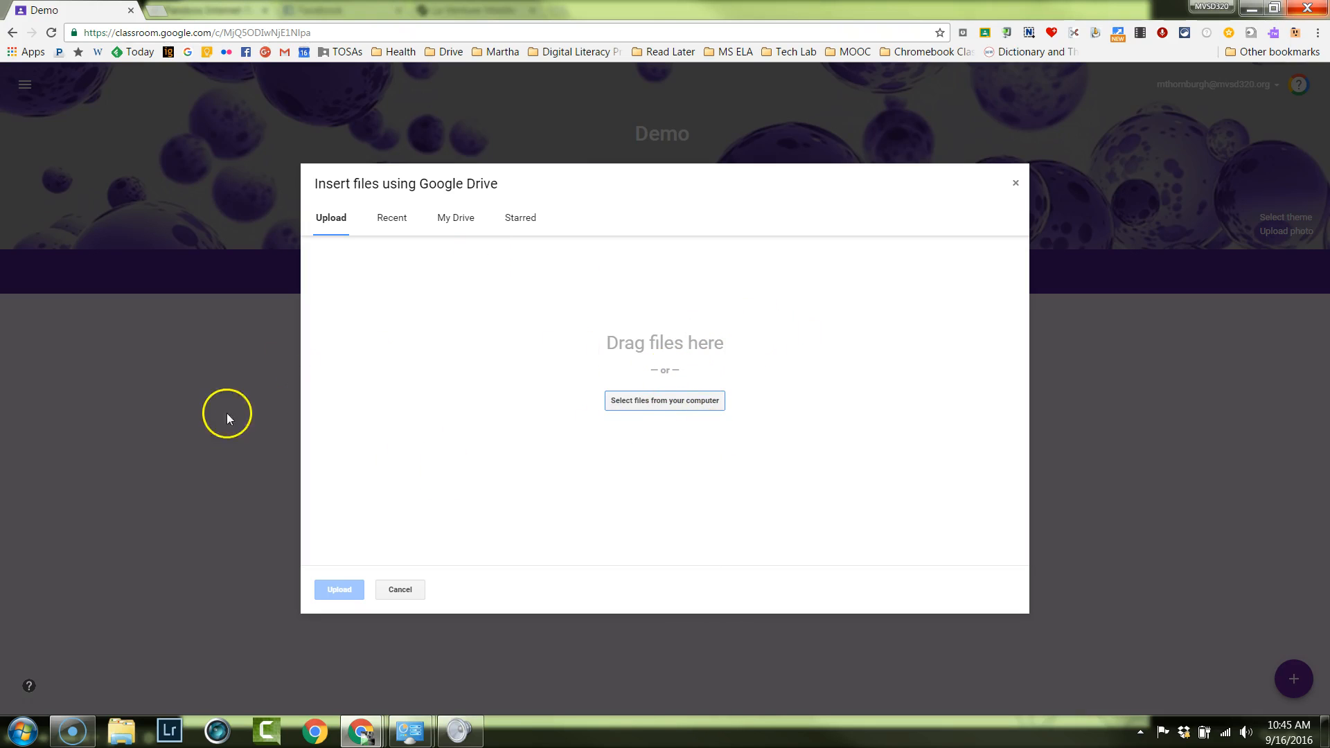
click(690, 403)
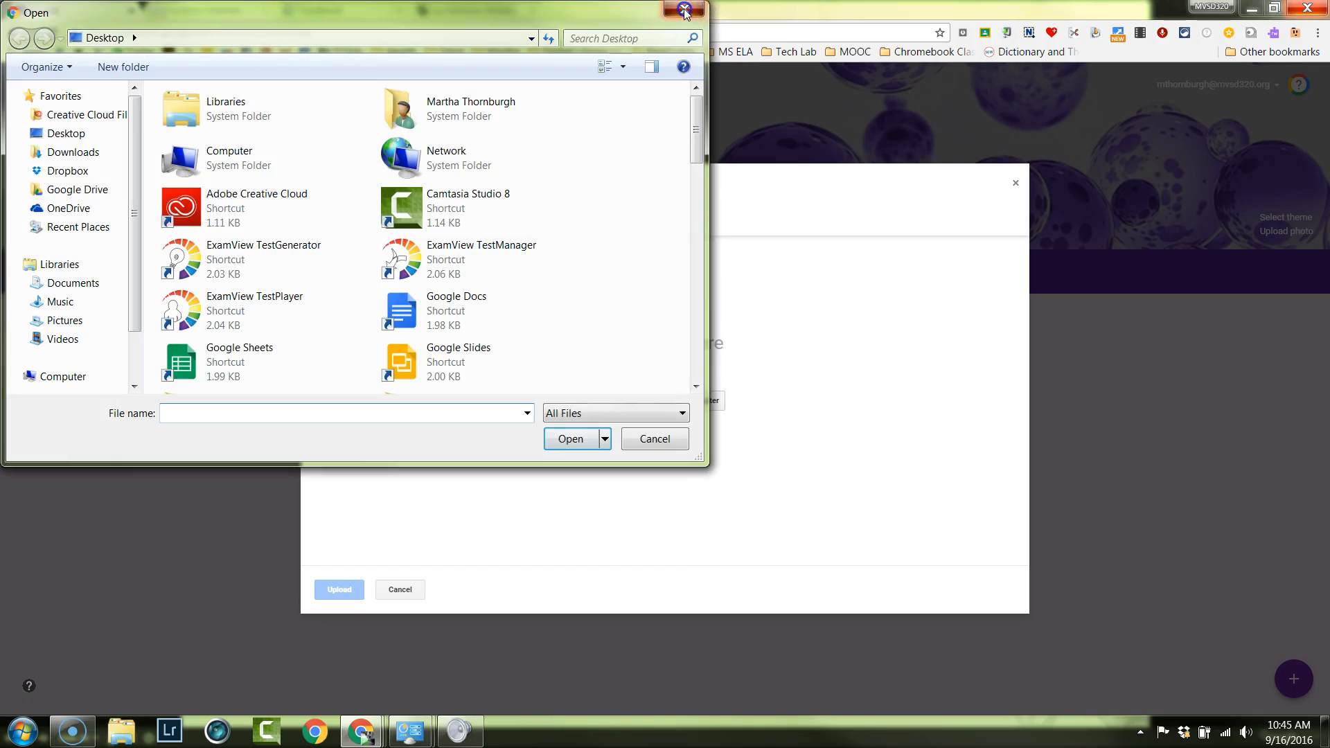
click(690, 12)
click(1014, 184)
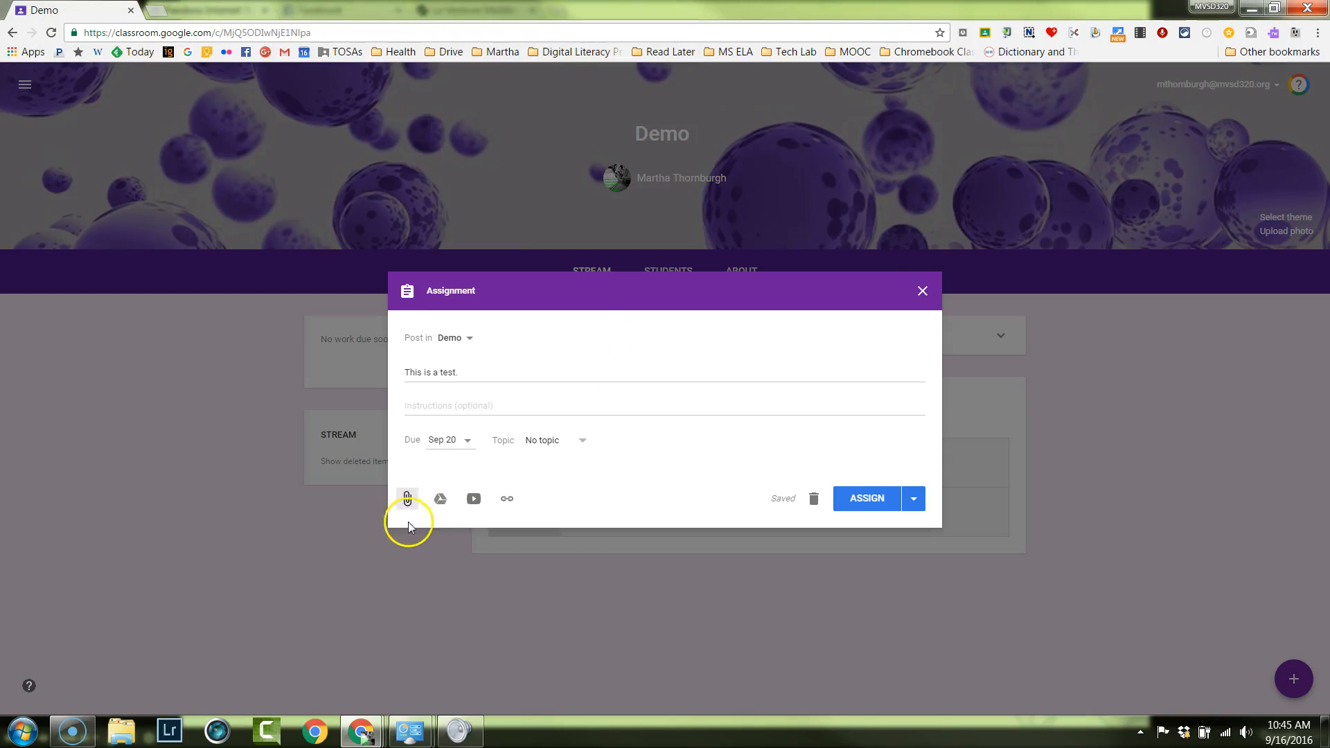
Search Google Drive for "think" and attach the teacher's own "Think, Share, Type" document to the assignment.
click(447, 508)
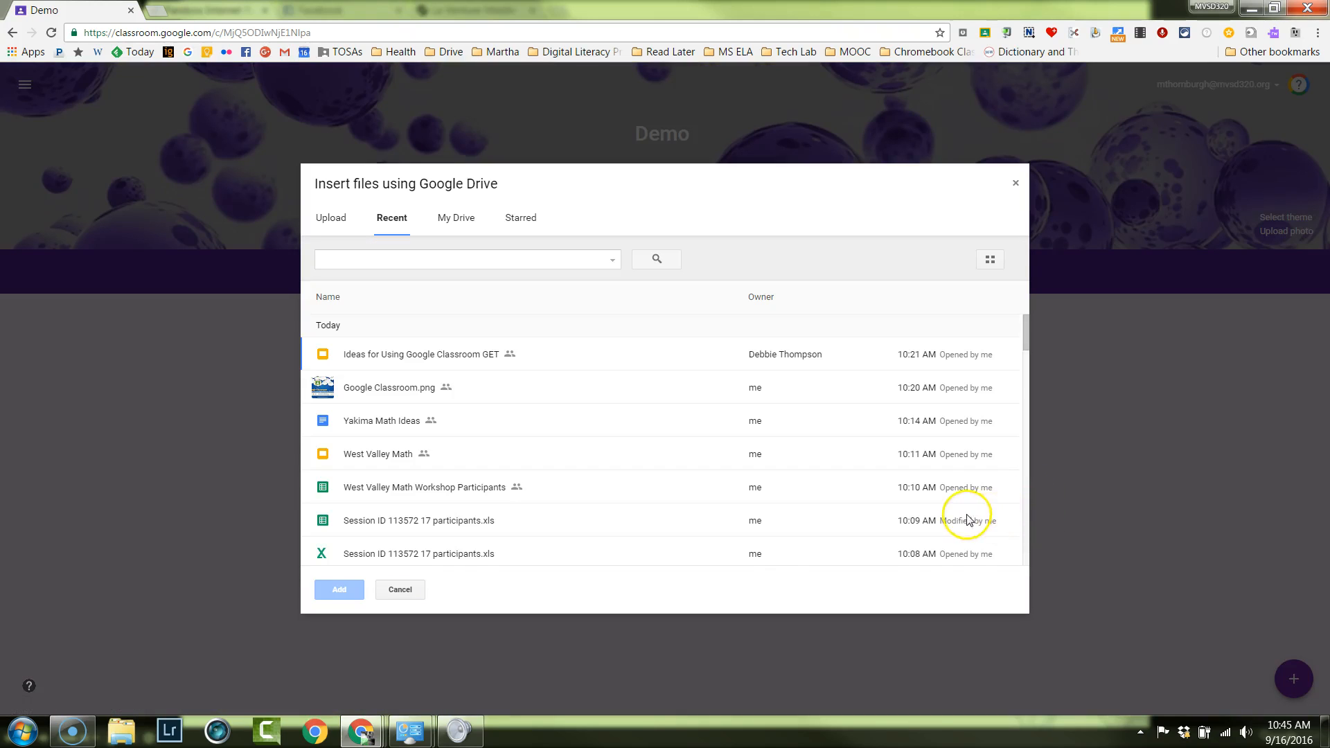
click(338, 260)
text(typ)
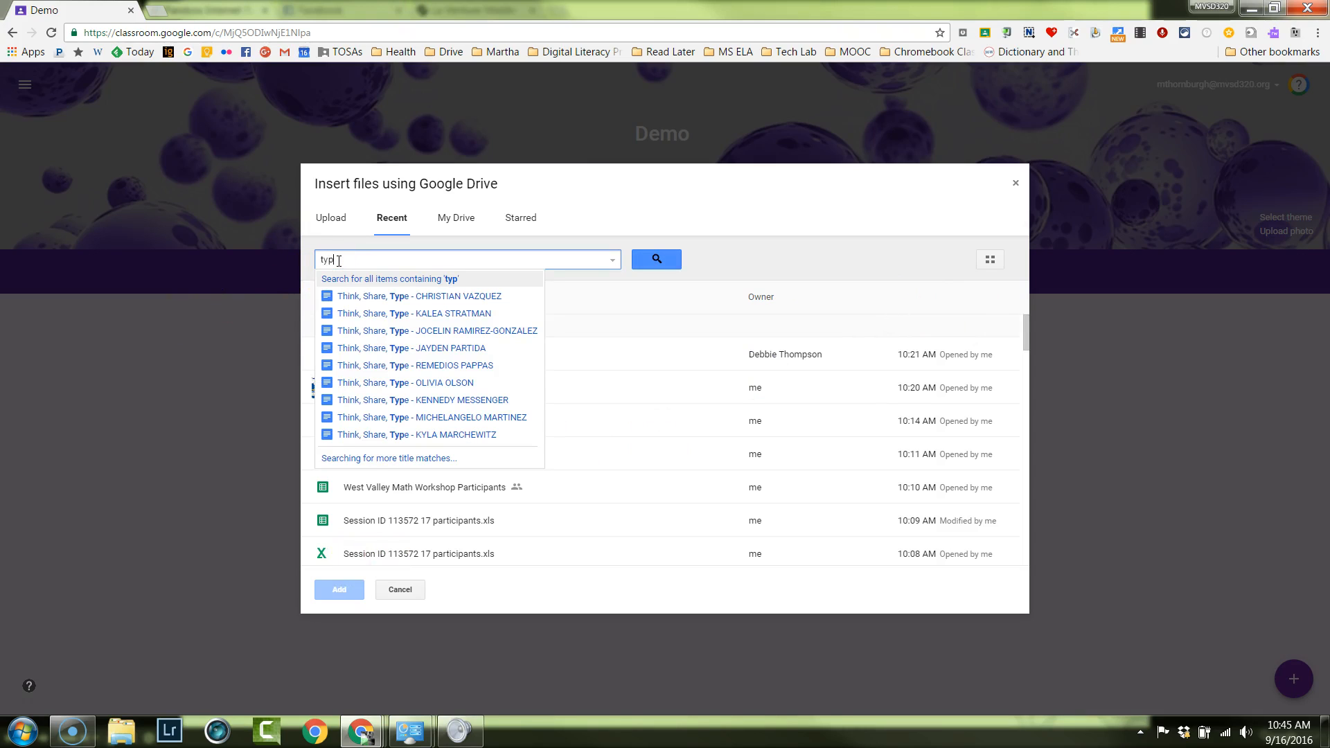
key(BackSpace)
key(BackSpace)
key(BackSpace)
text(think)
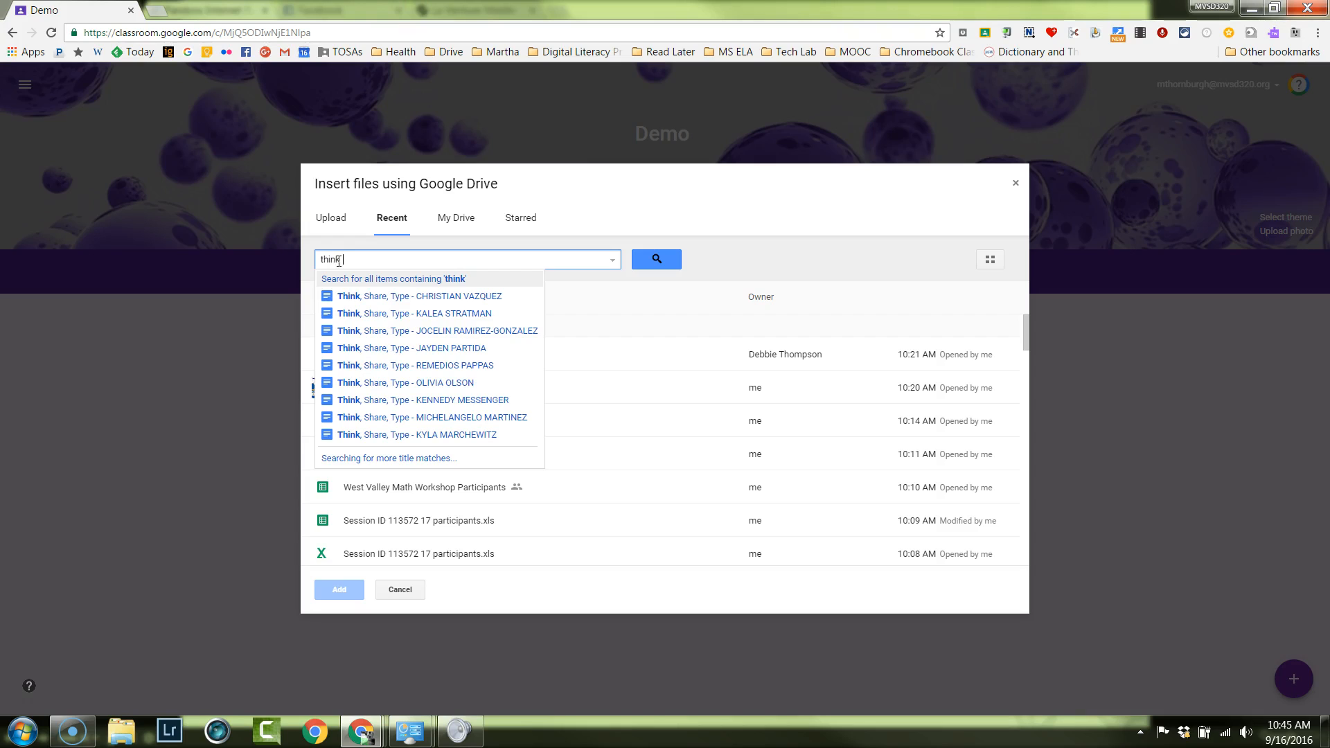
key(Return)
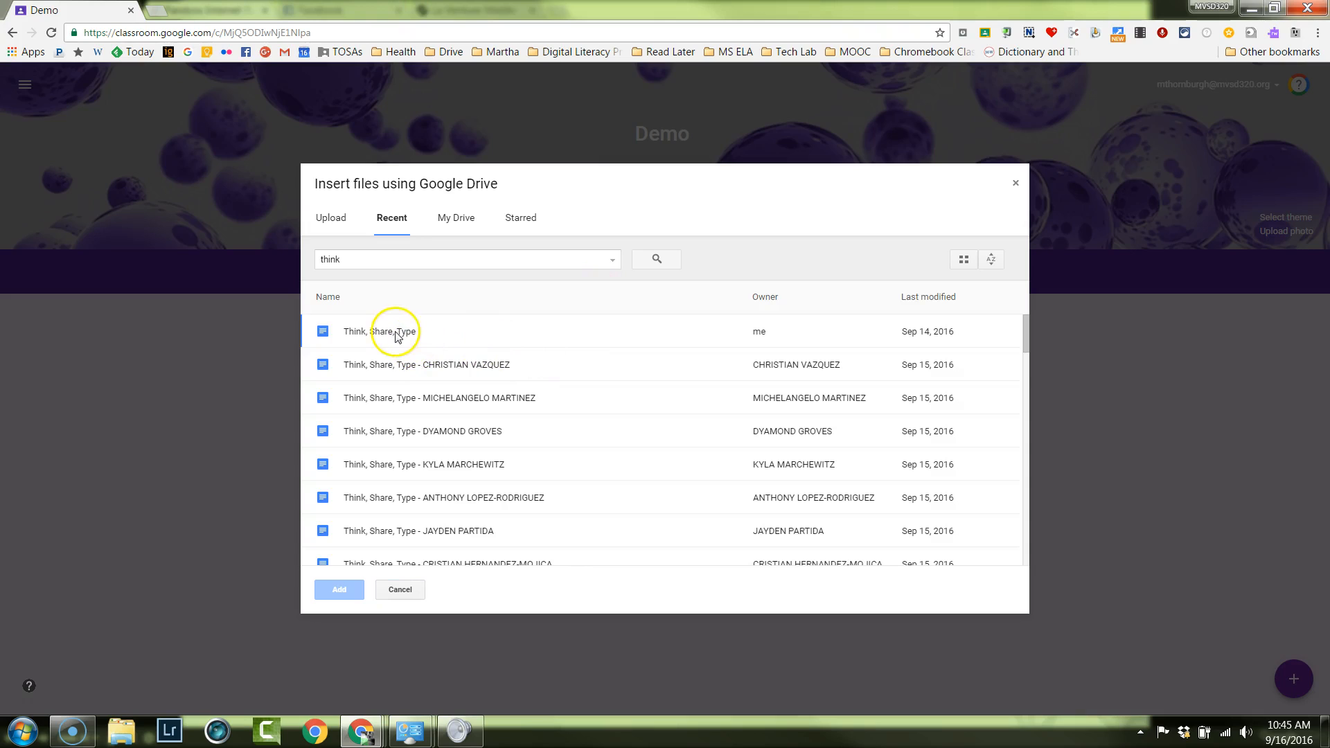
click(396, 334)
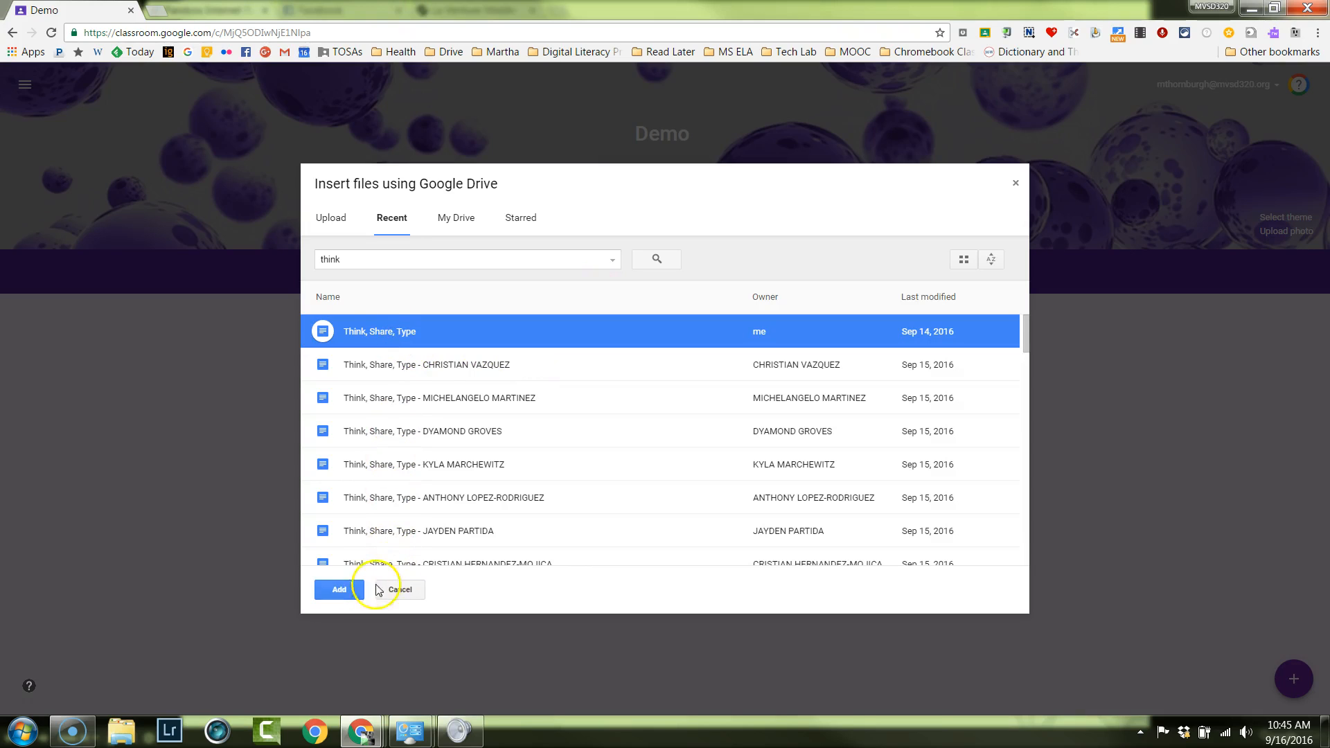
click(339, 593)
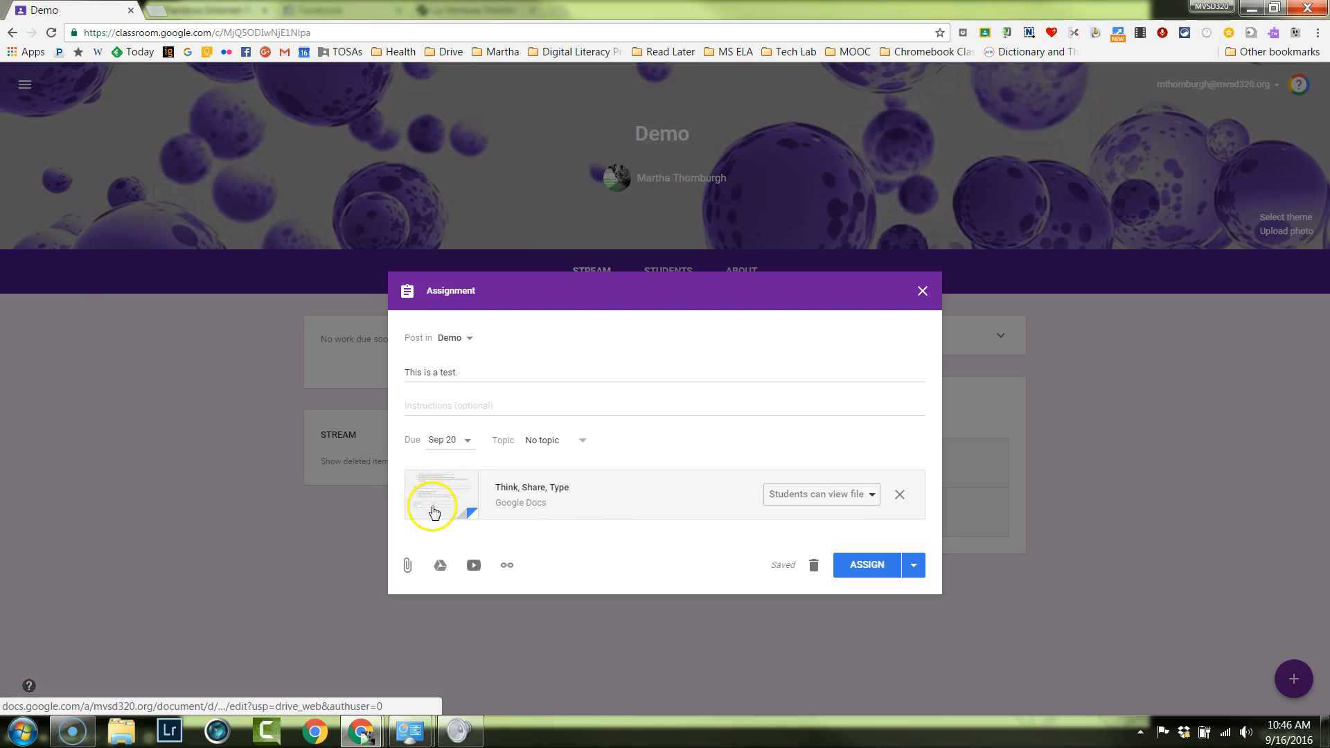
Try student editing for the attached "Think, Share, Type" document, and set it to make a copy for each student.
click(863, 498)
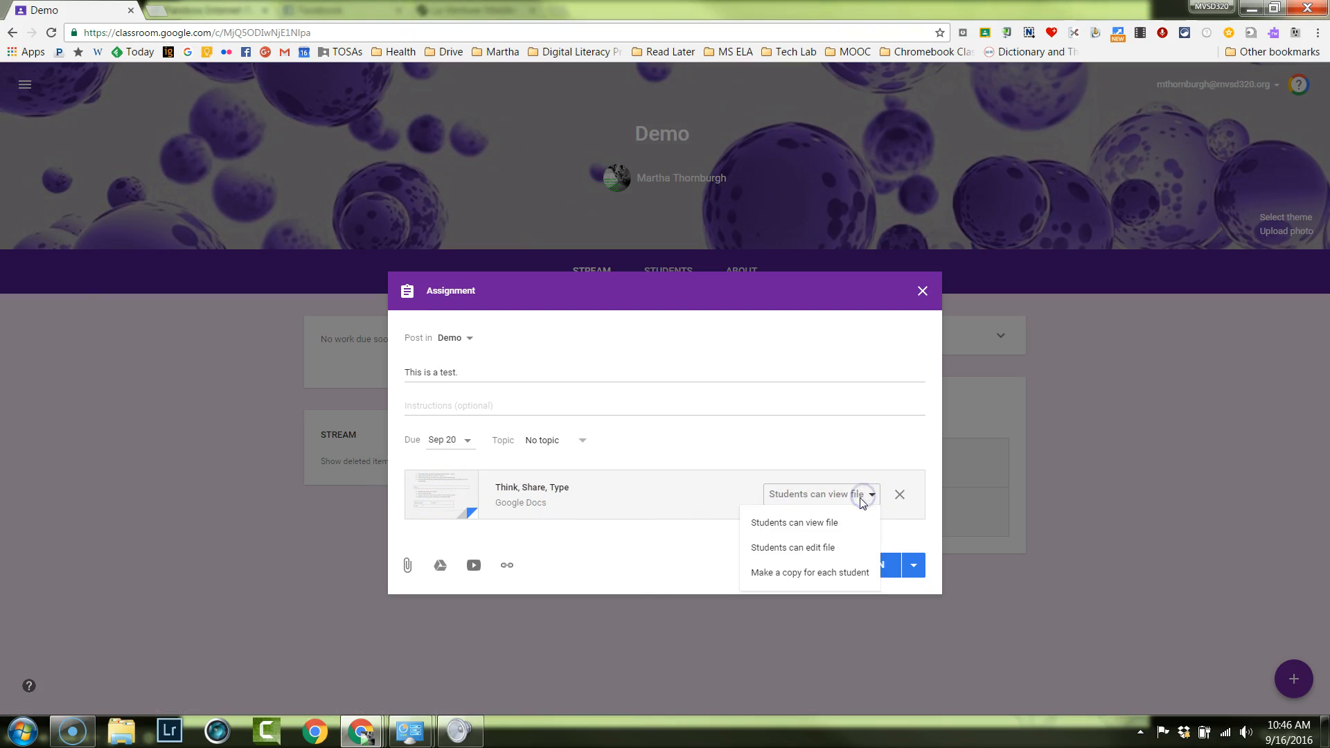
click(846, 547)
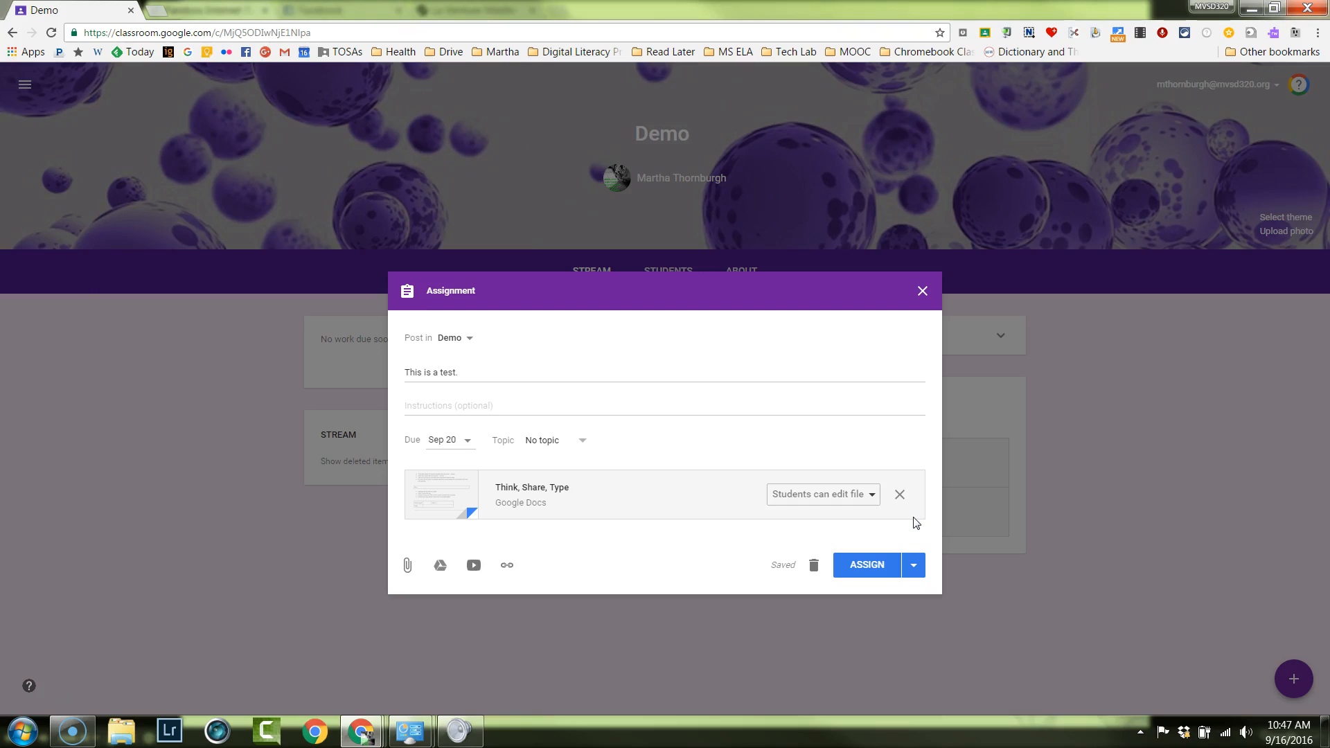
click(872, 496)
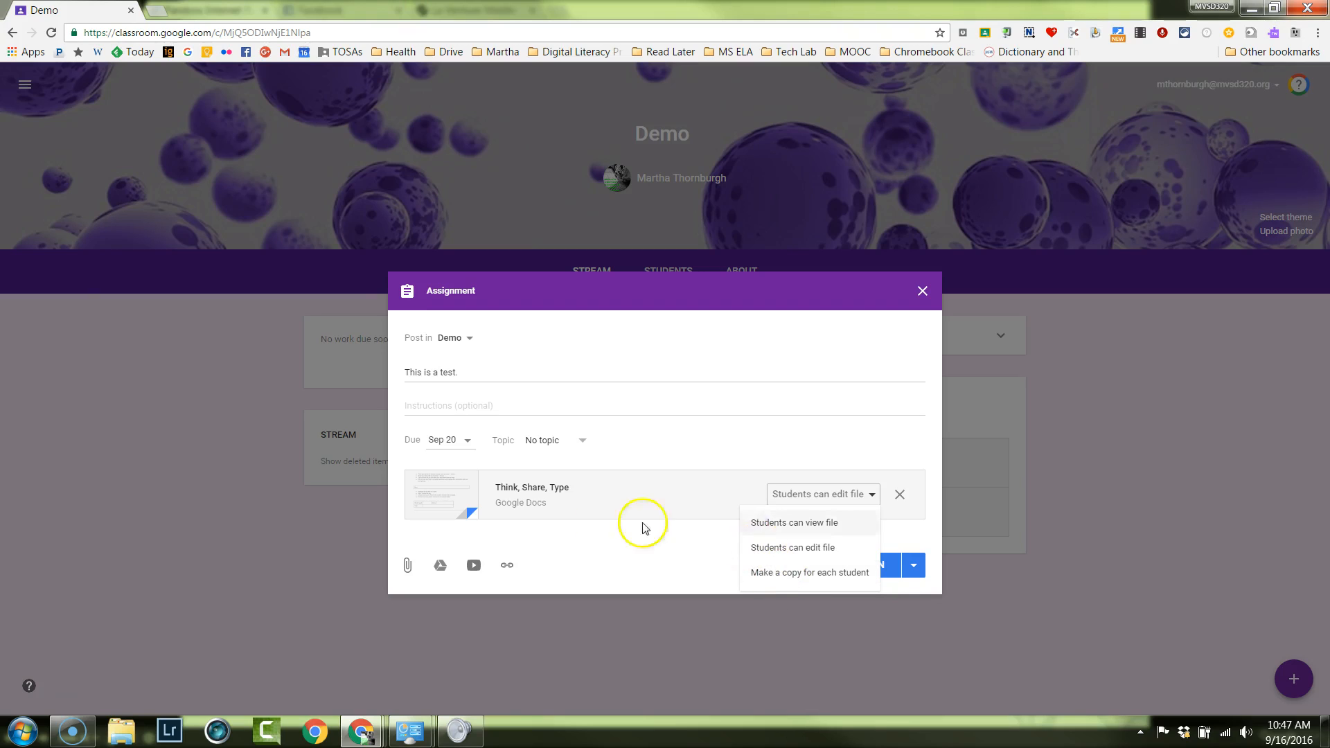
click(797, 576)
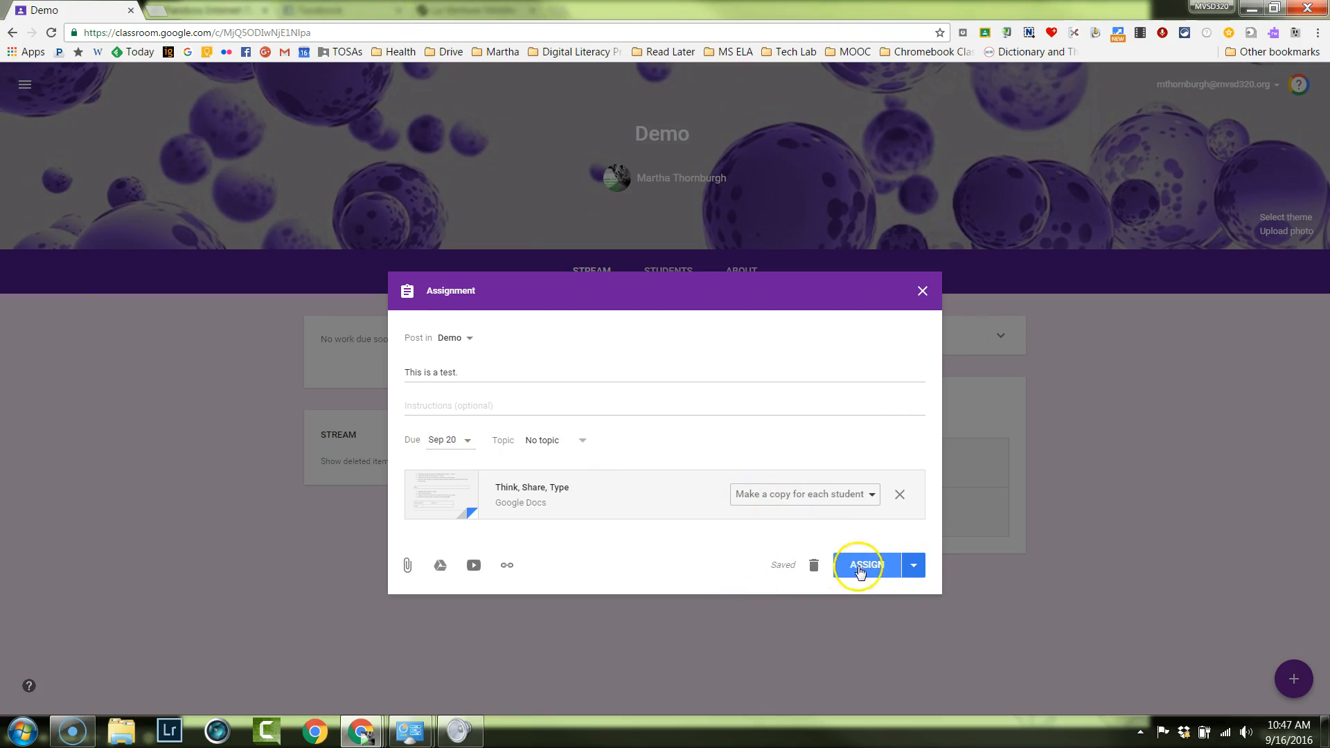
Review the scheduling and draft options for the assignment, and assign it to the Demo class immediately.
click(919, 570)
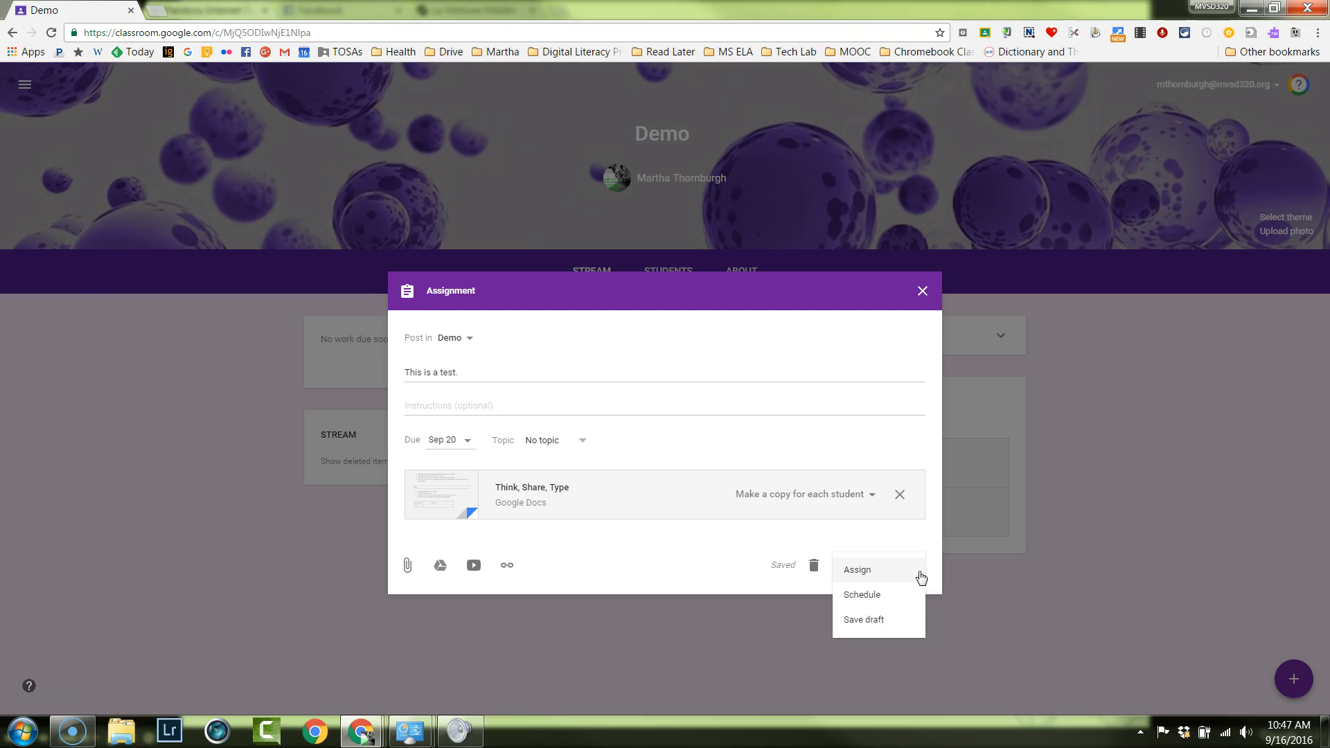
click(904, 594)
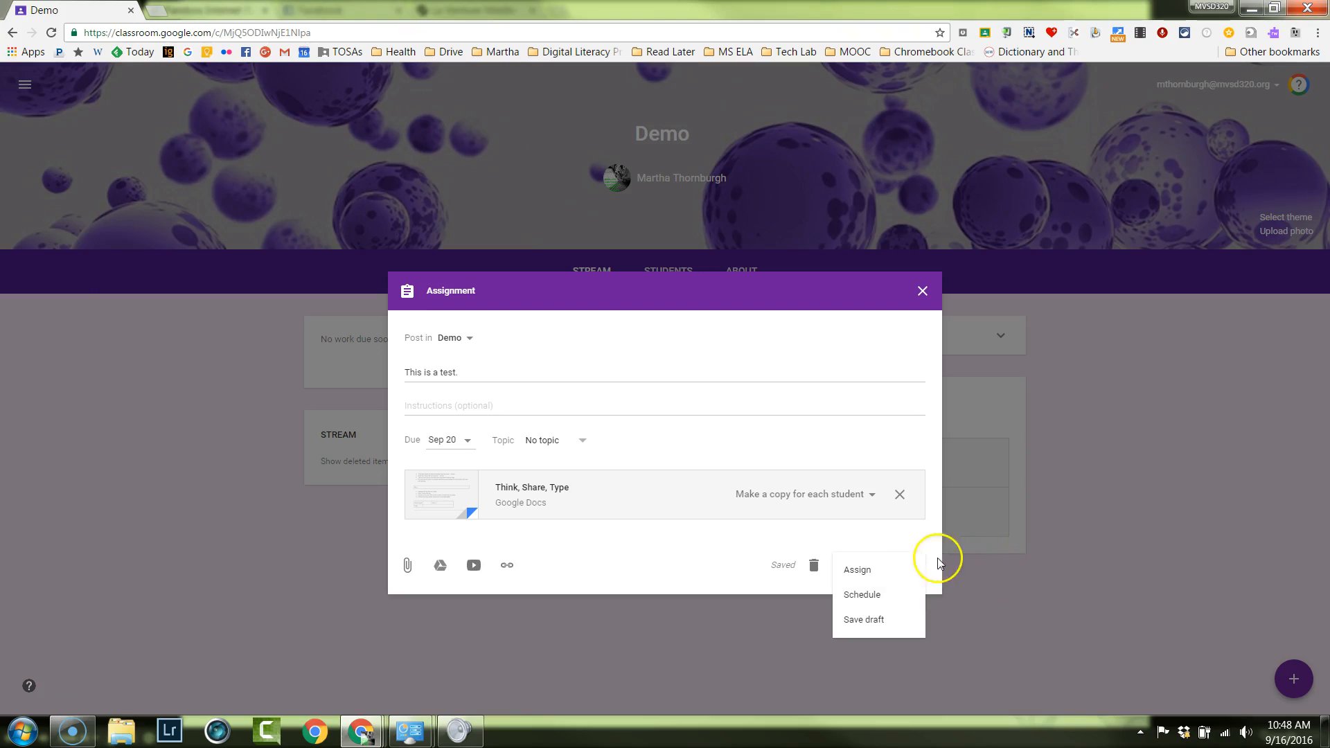
click(839, 568)
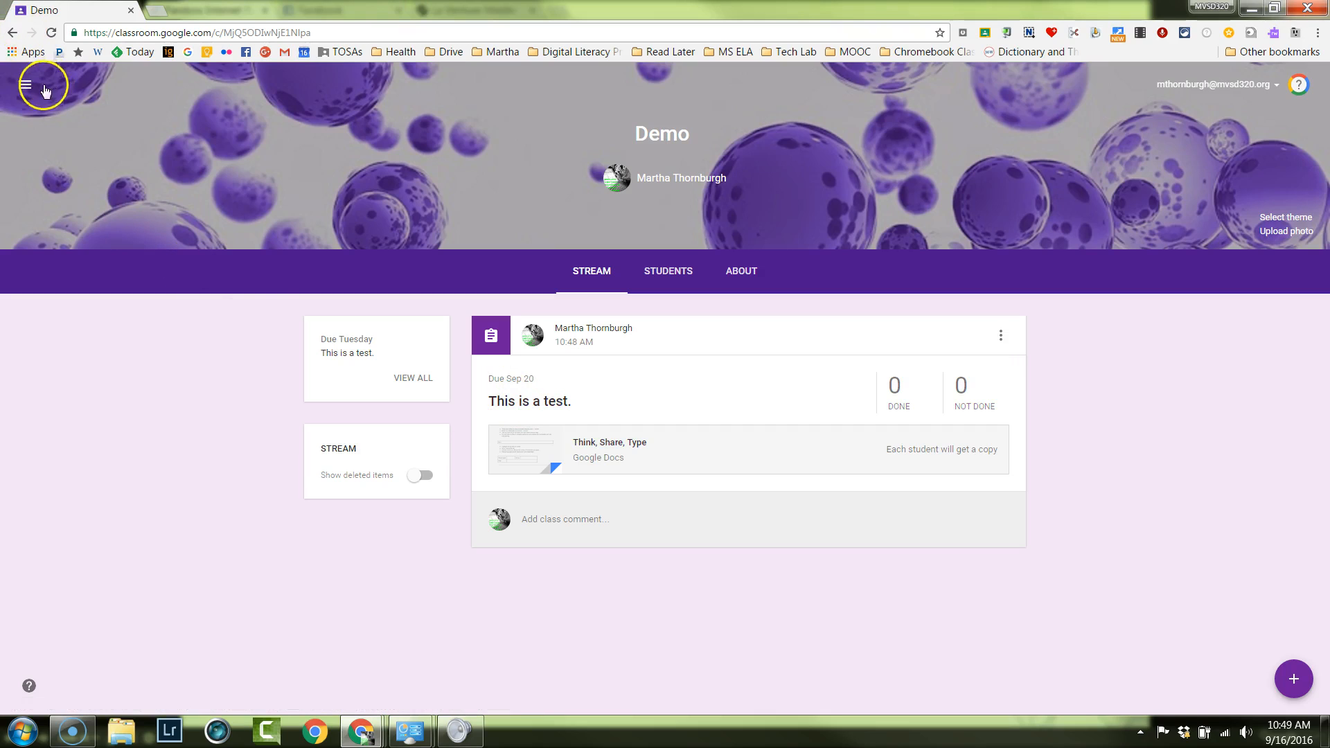
Switch from the Demo class to the Team MVTechSmart class.
click(22, 87)
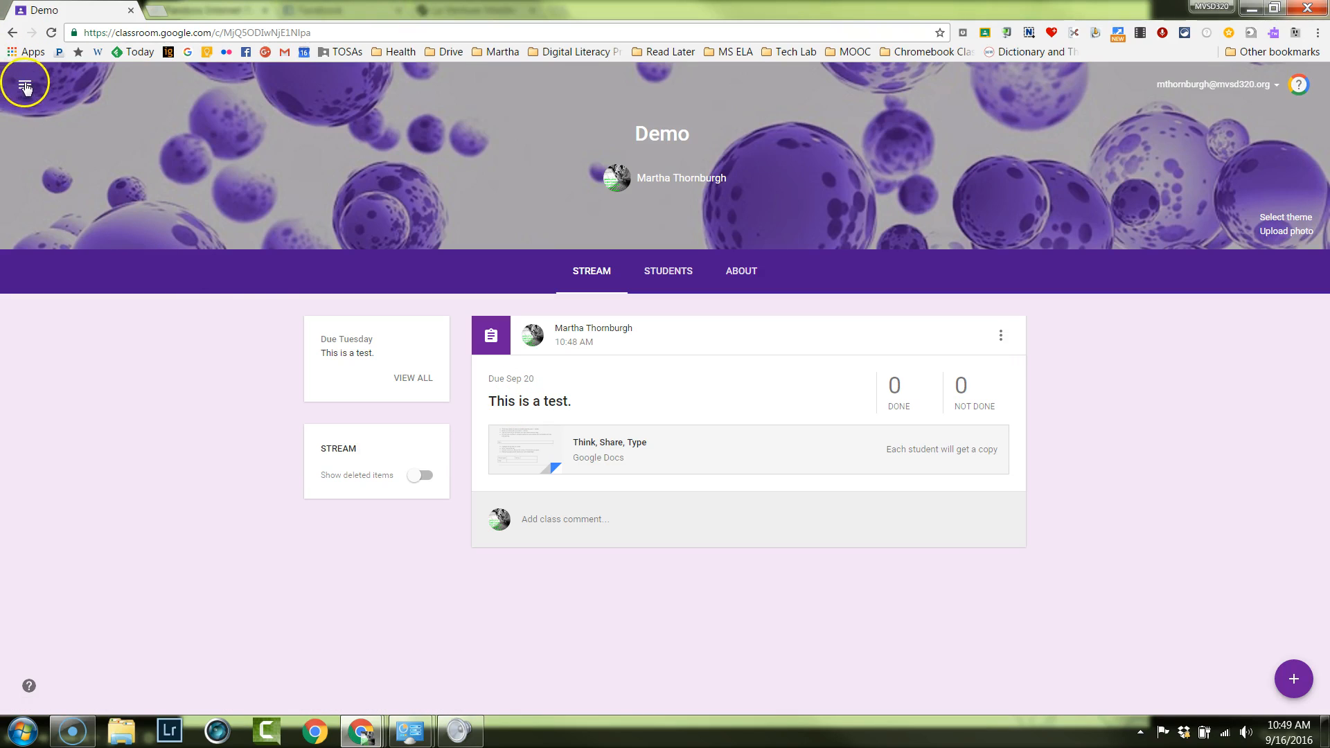
click(28, 86)
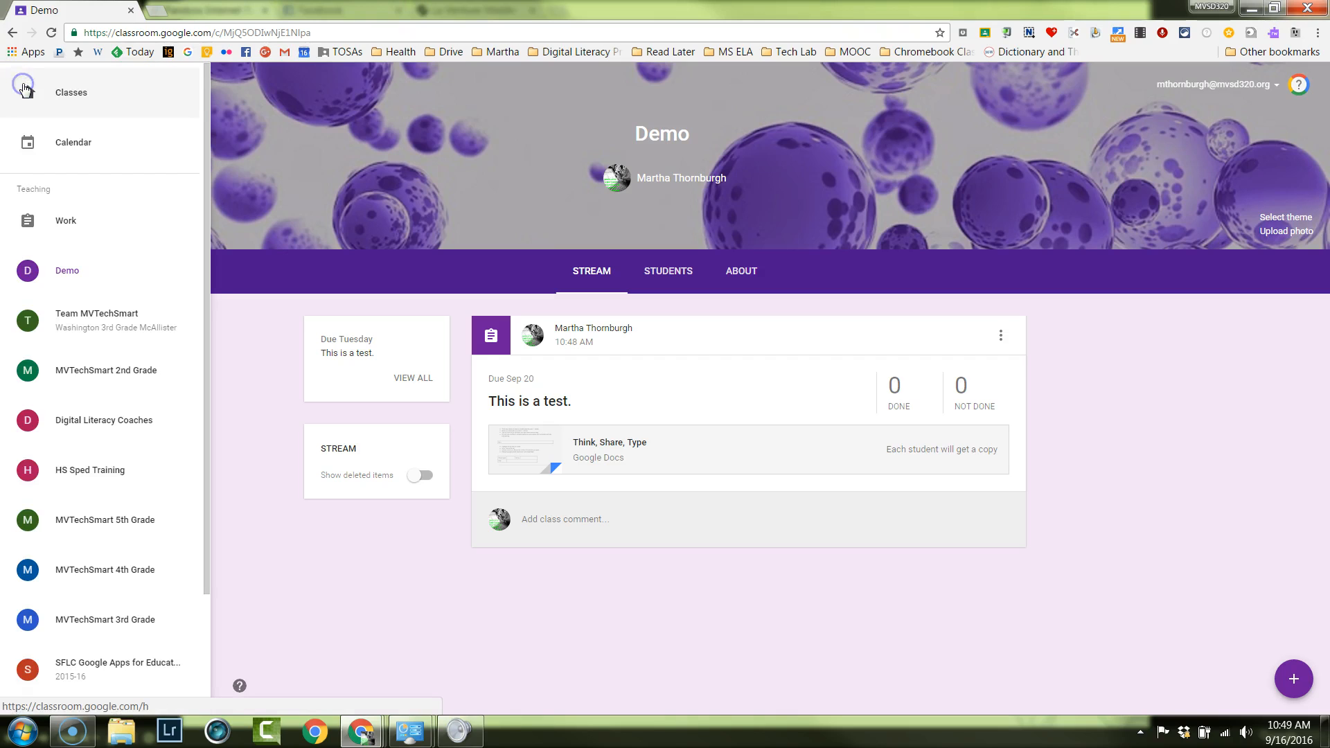
click(79, 328)
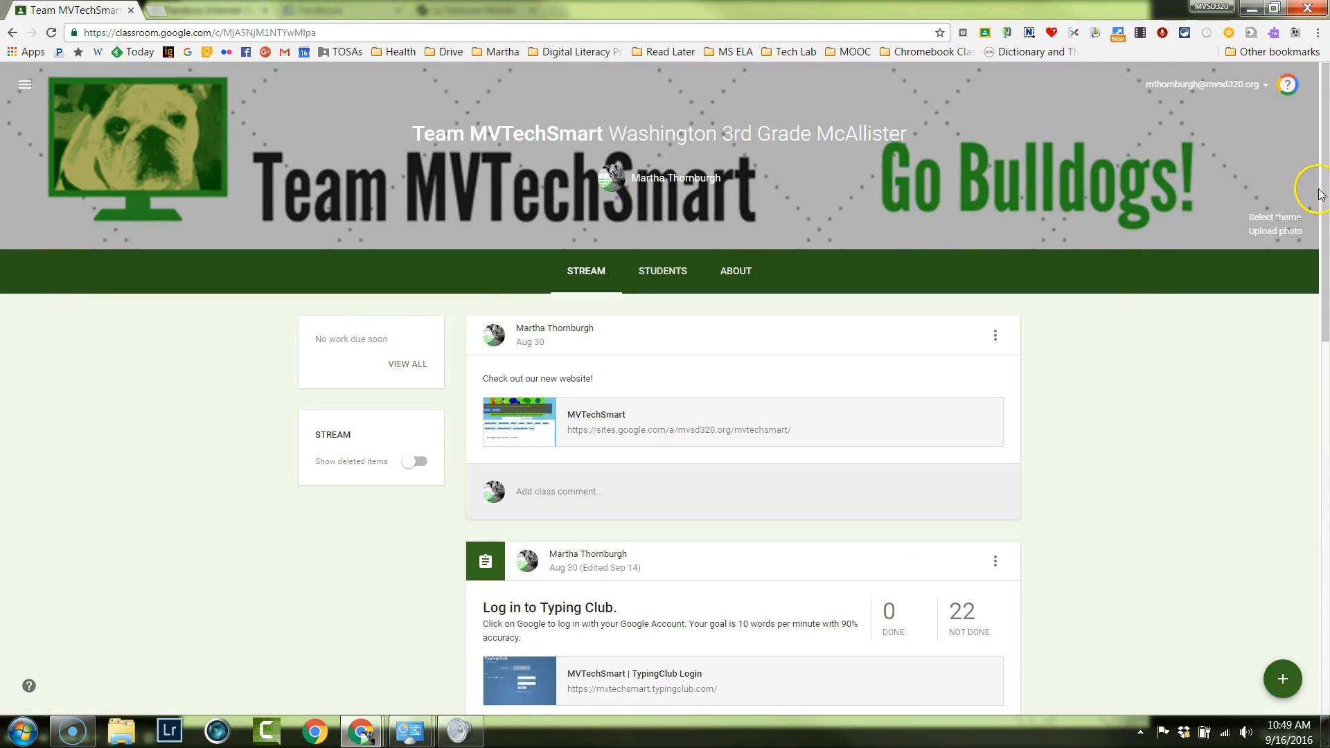
View the student work for the "Keep track of your progress for Think, Share, Type on Google Sheets" assignment, including the first student's submission.
drag(1325, 184, 1325, 411)
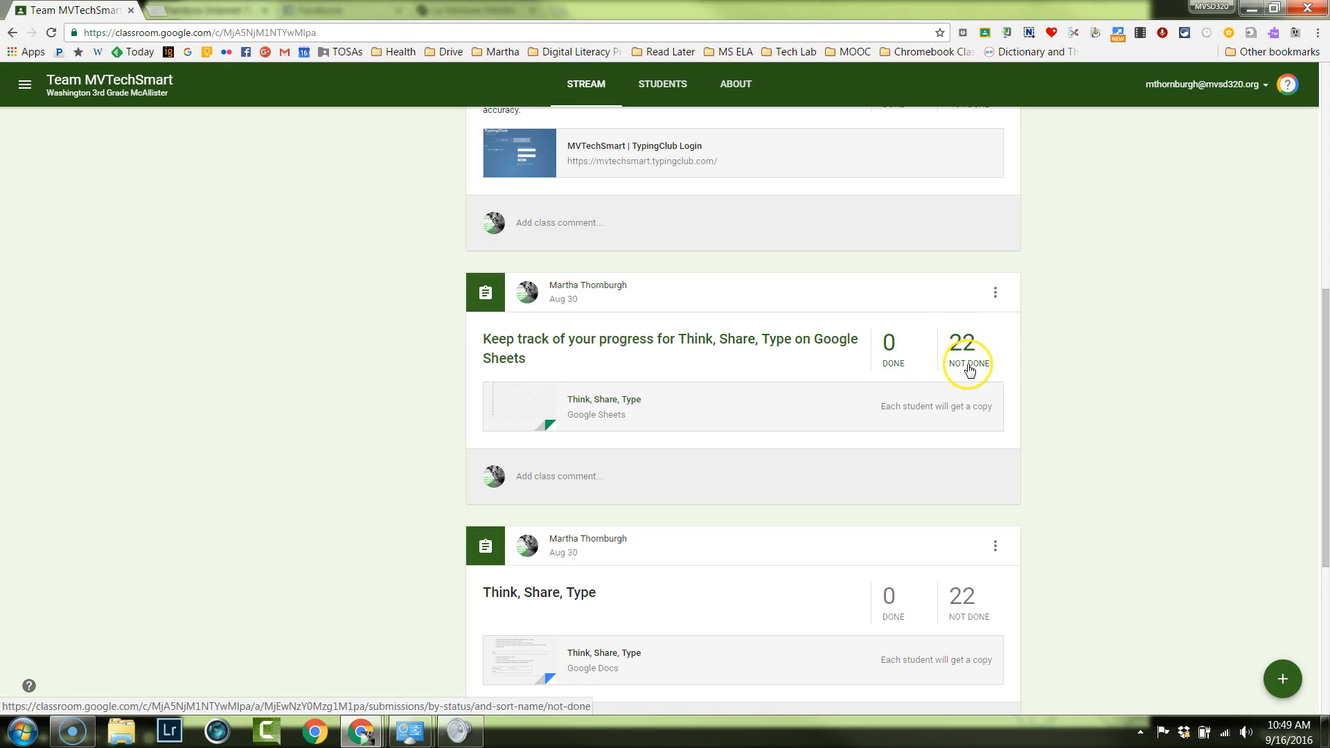
click(556, 346)
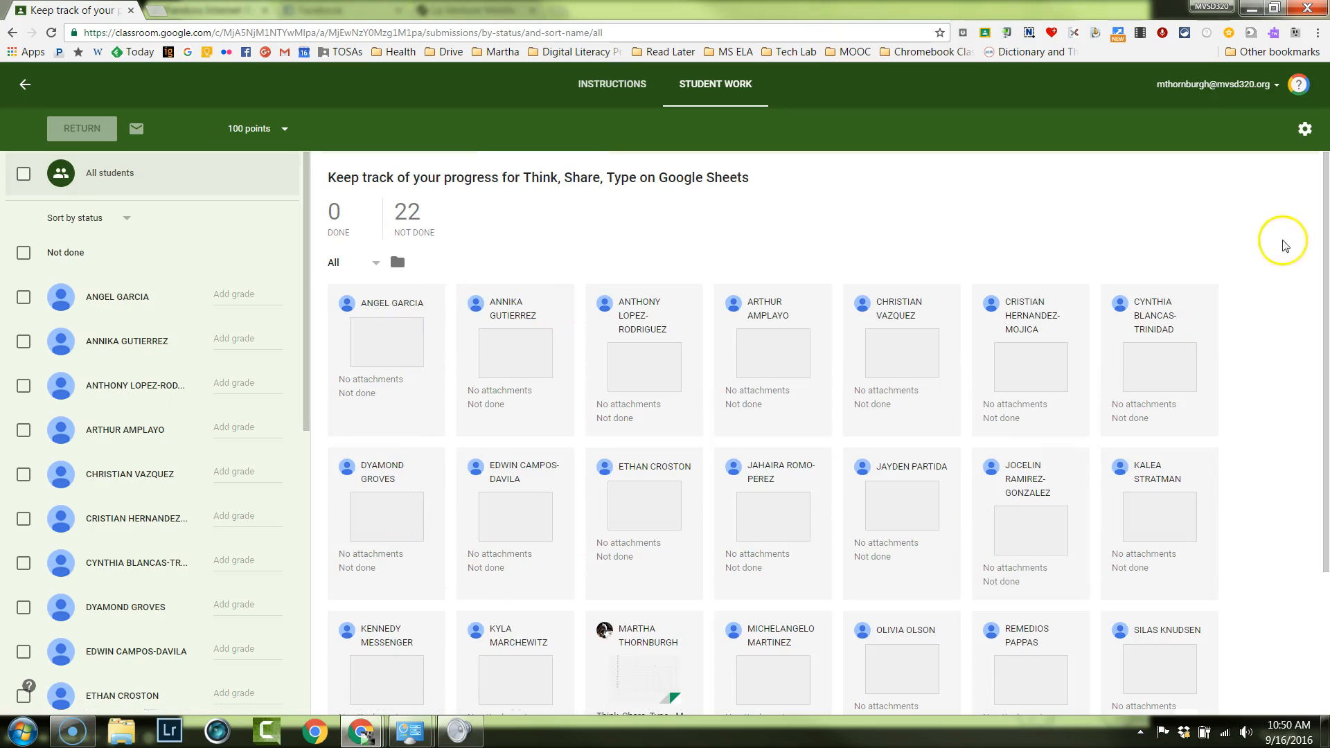
drag(1326, 258, 1328, 334)
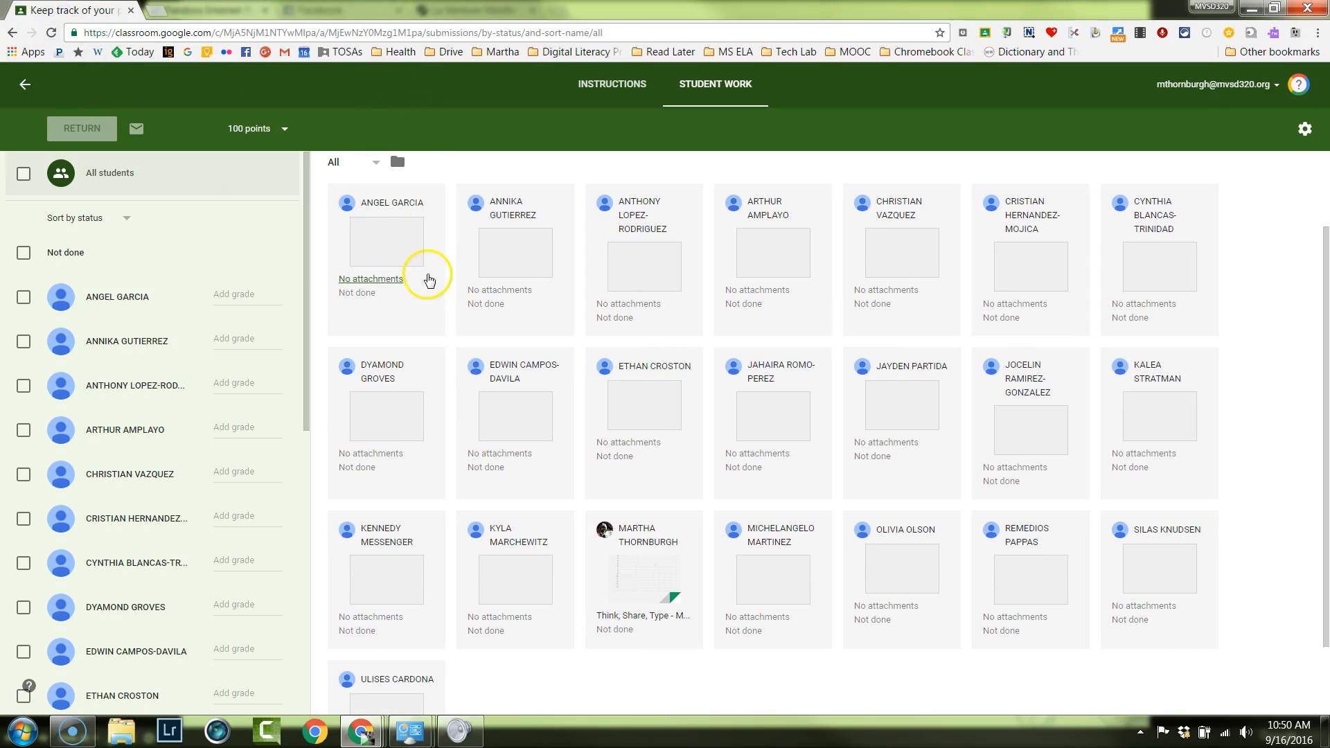
click(419, 264)
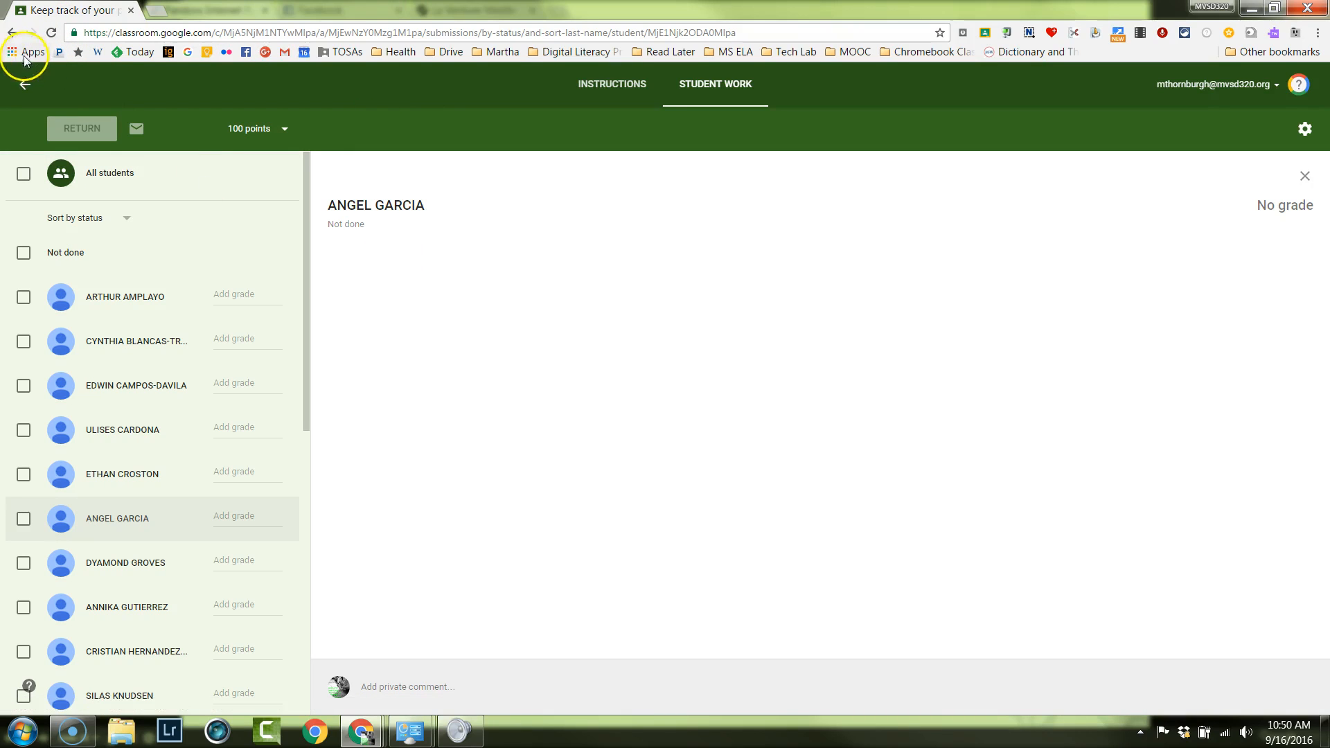
Return to the overview of all students' work and view the attached "Think, Share, Type" spreadsheet submission.
click(14, 32)
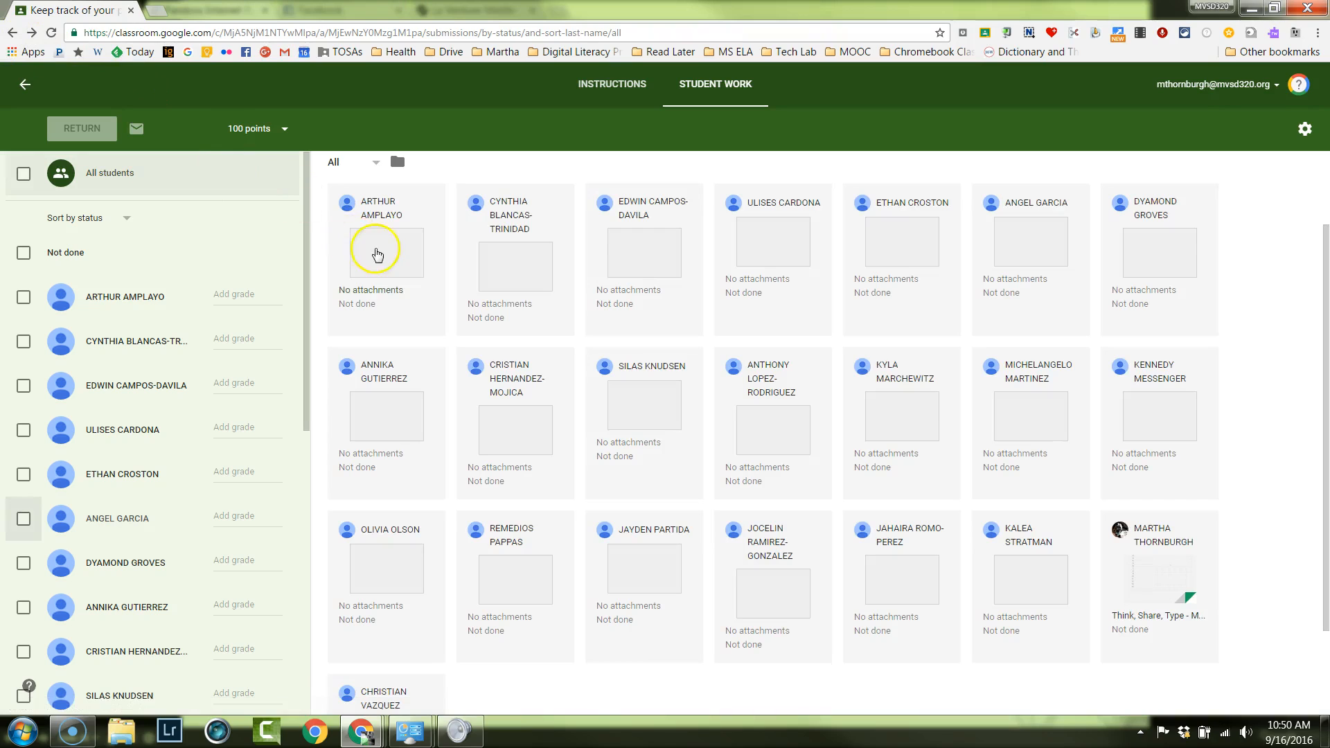
click(52, 34)
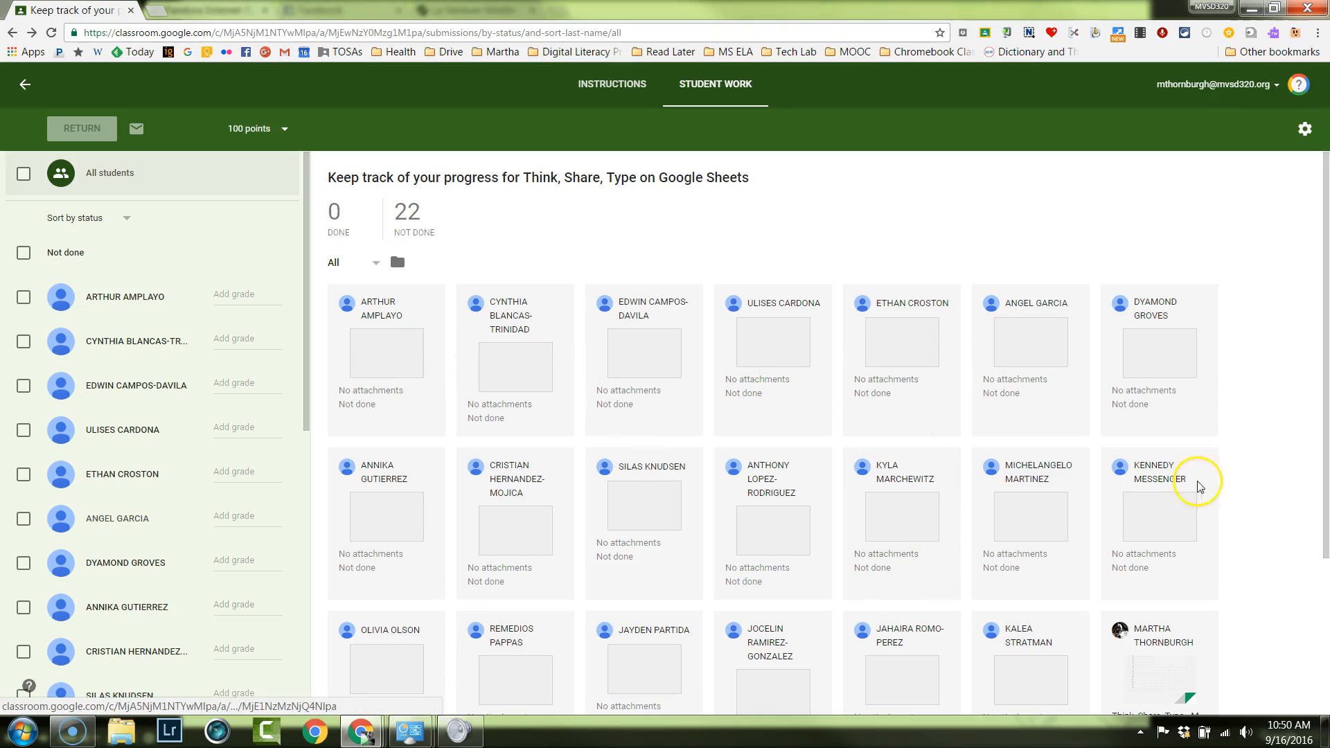
scroll(1309, 384, down, 2)
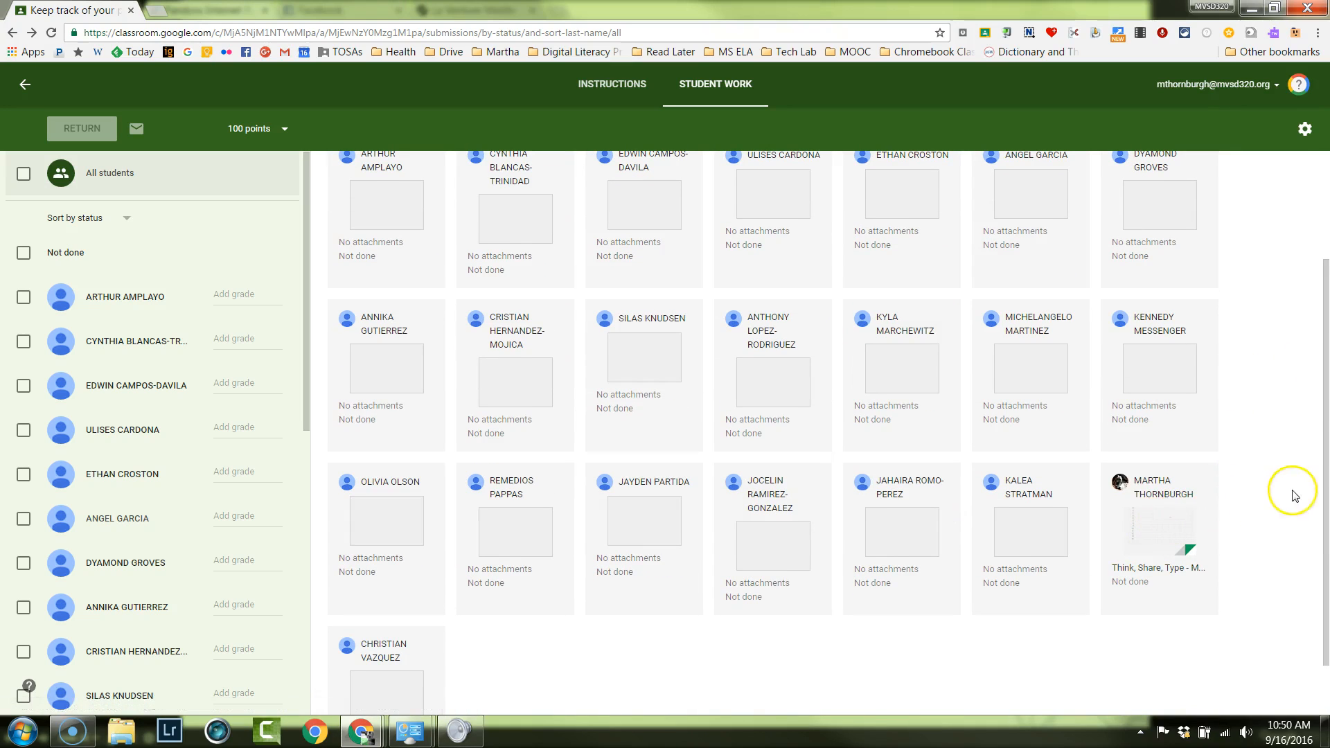
click(1139, 533)
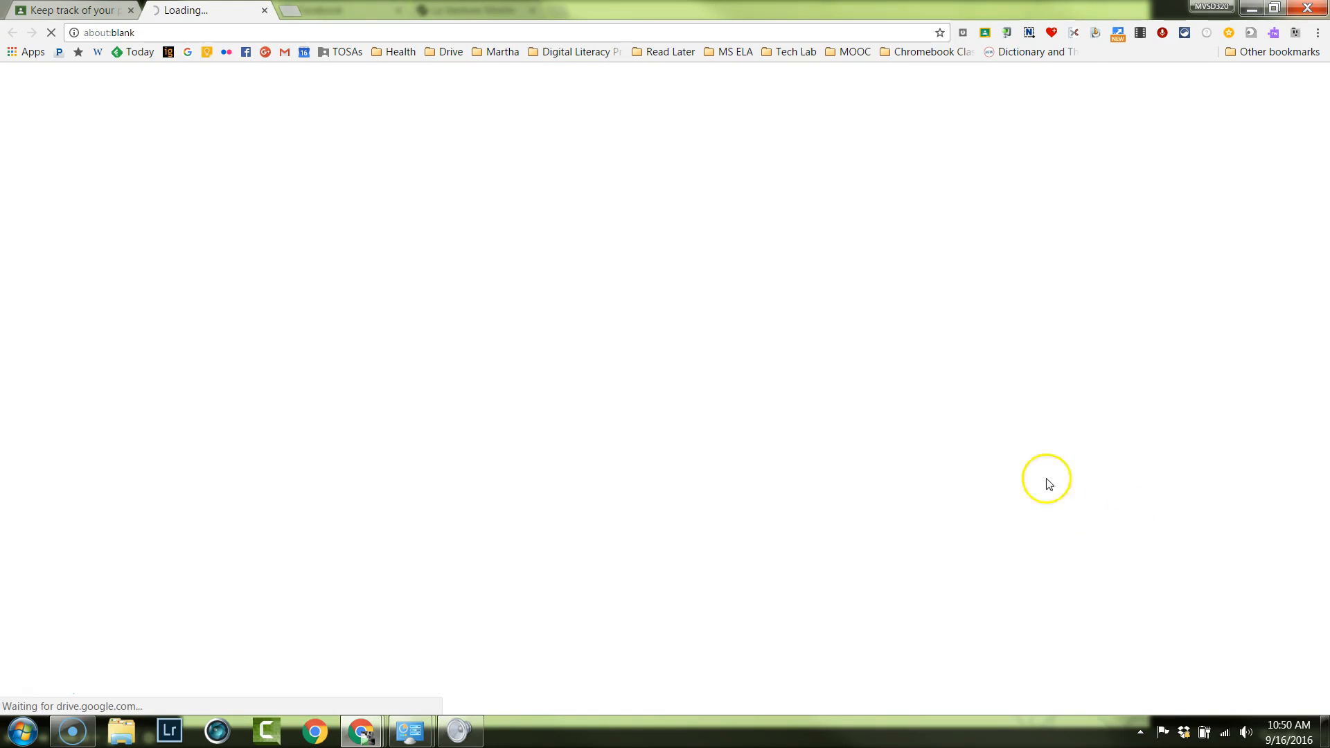
click(59, 11)
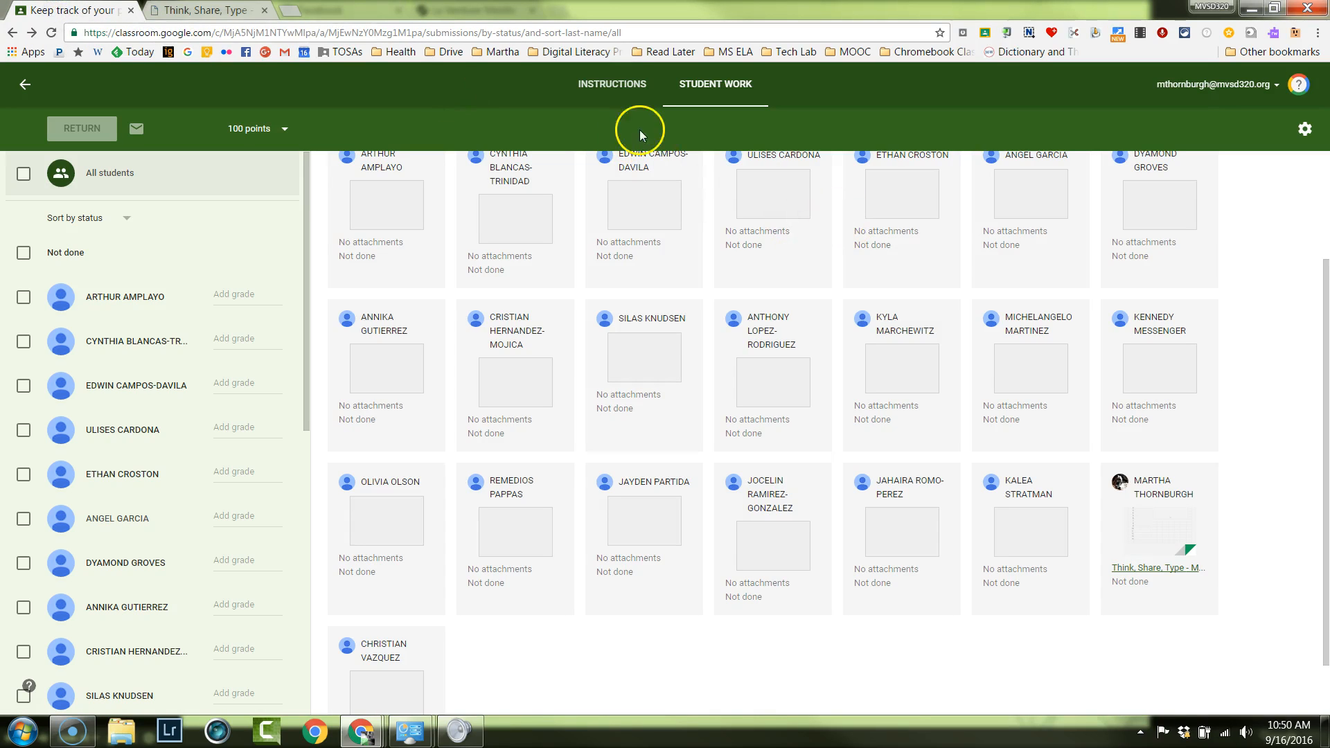
drag(1325, 279, 1323, 182)
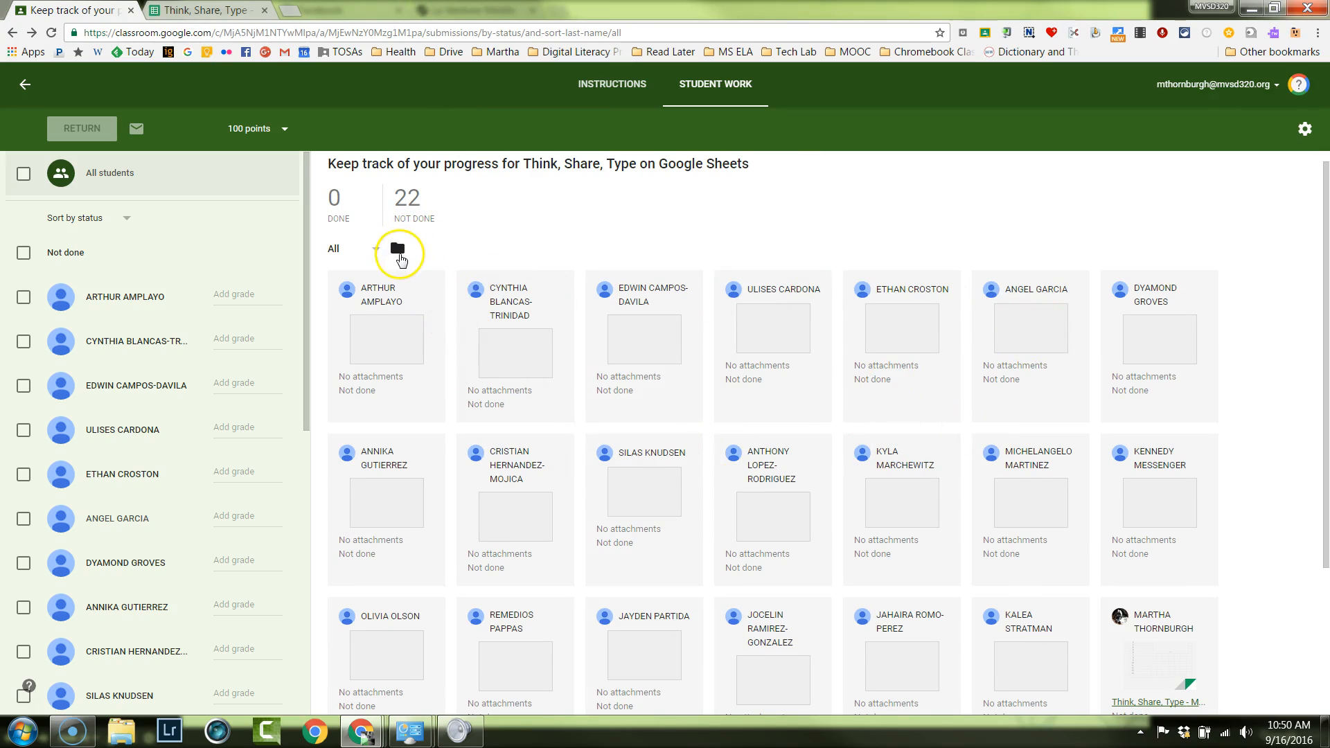
Open the assignment's Google Drive folder and browse between it and its parent Team MVTechSmart class folder.
click(398, 250)
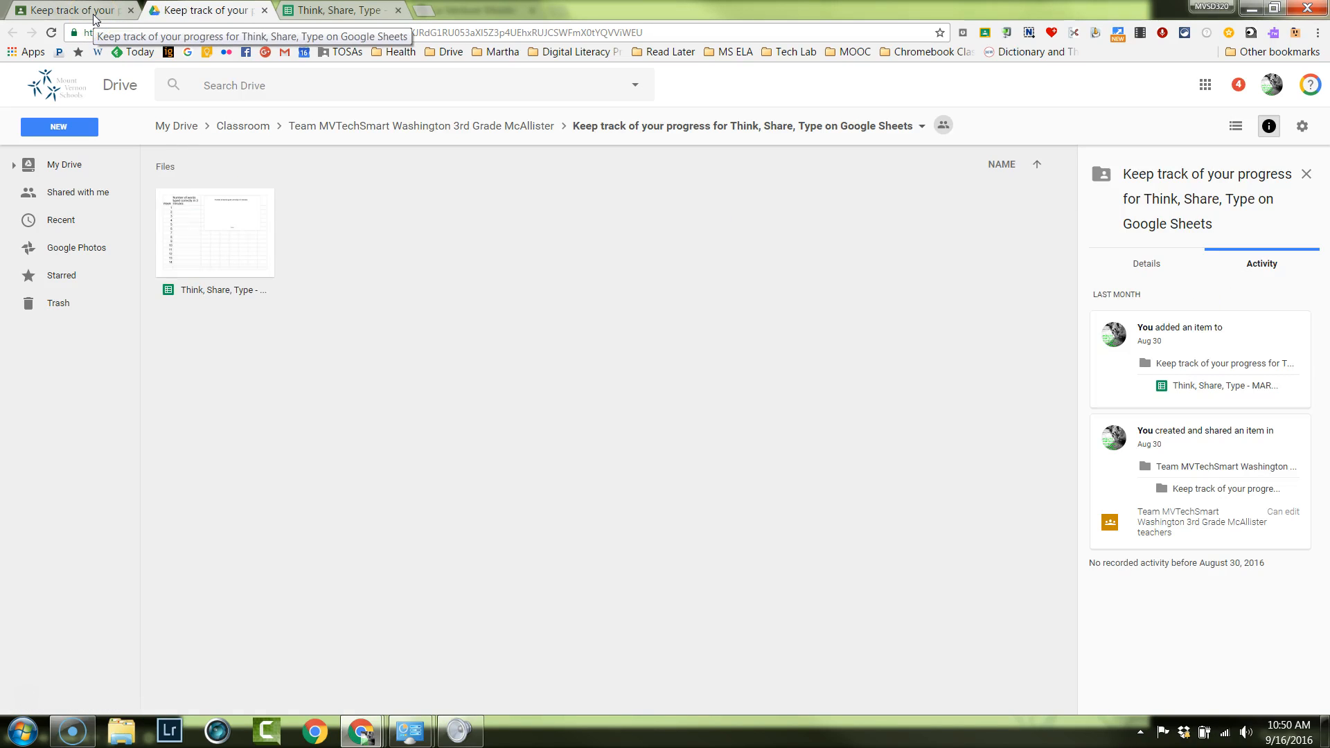
click(451, 131)
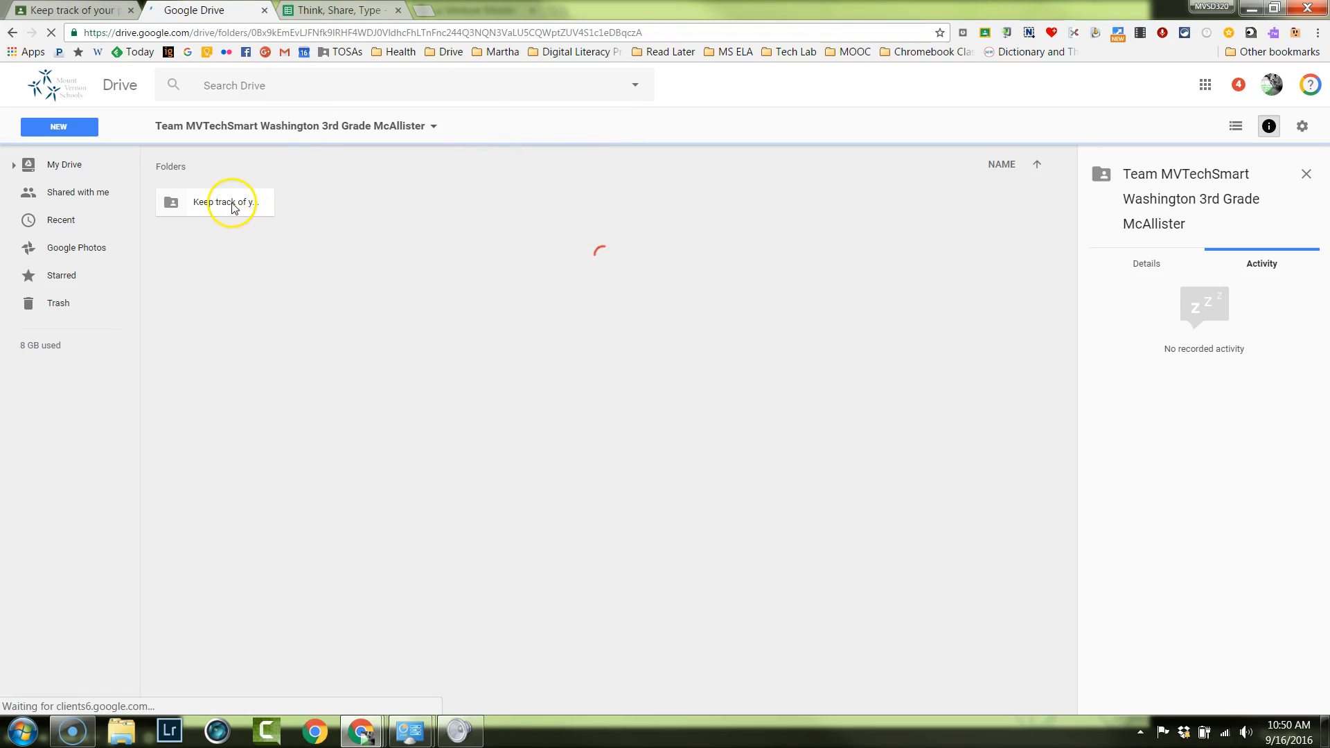
double_click(232, 207)
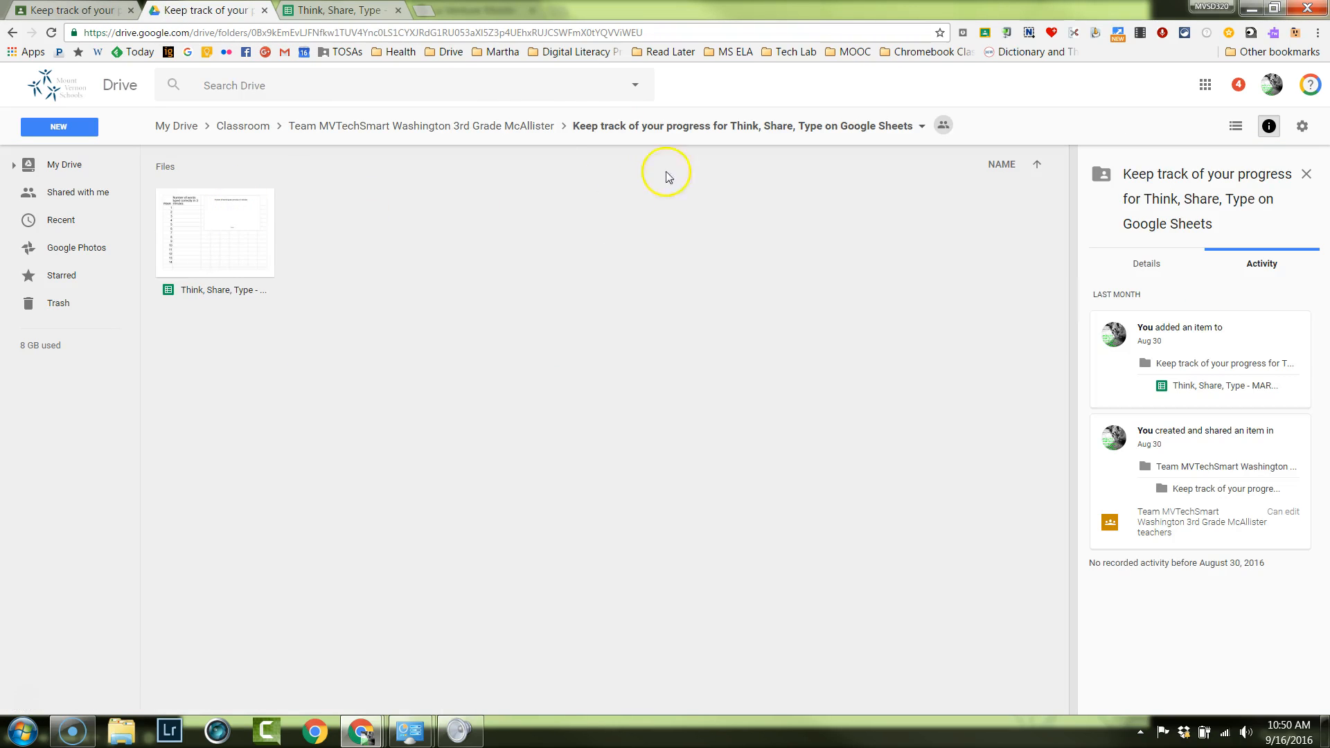
click(500, 129)
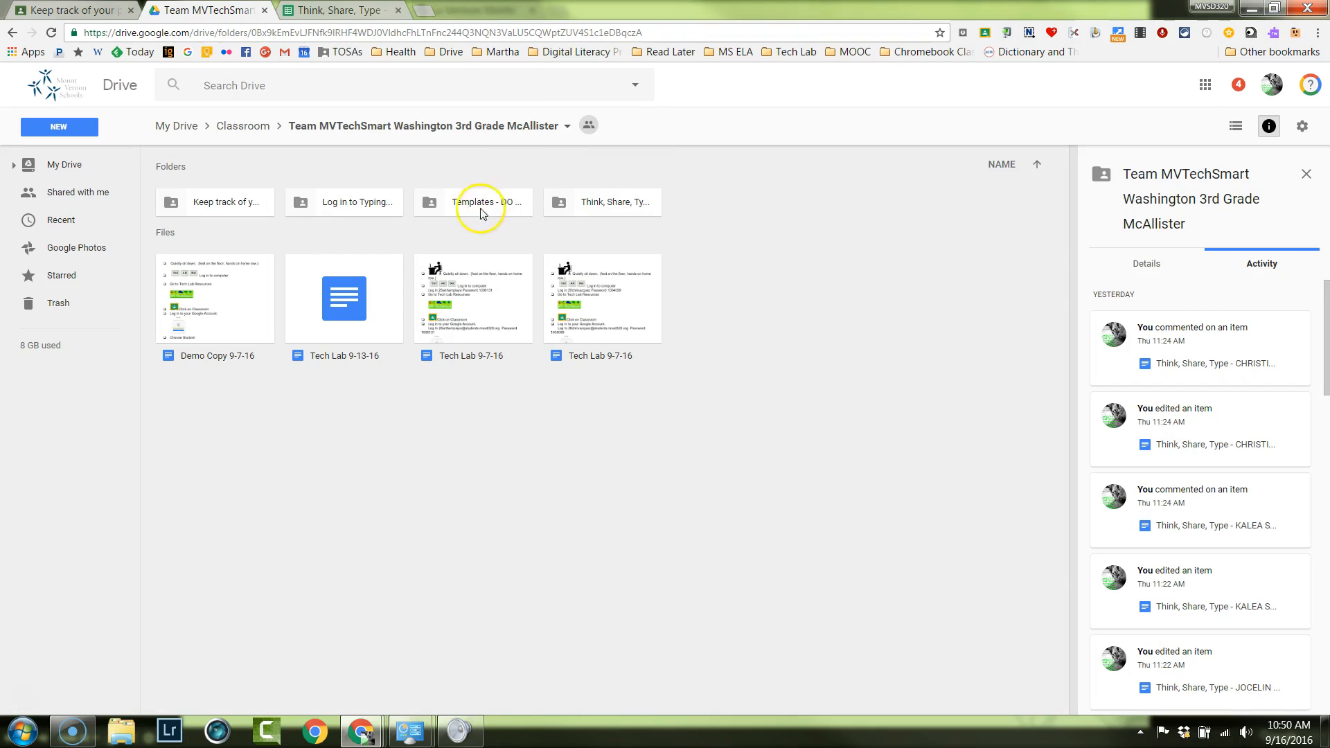
click(250, 208)
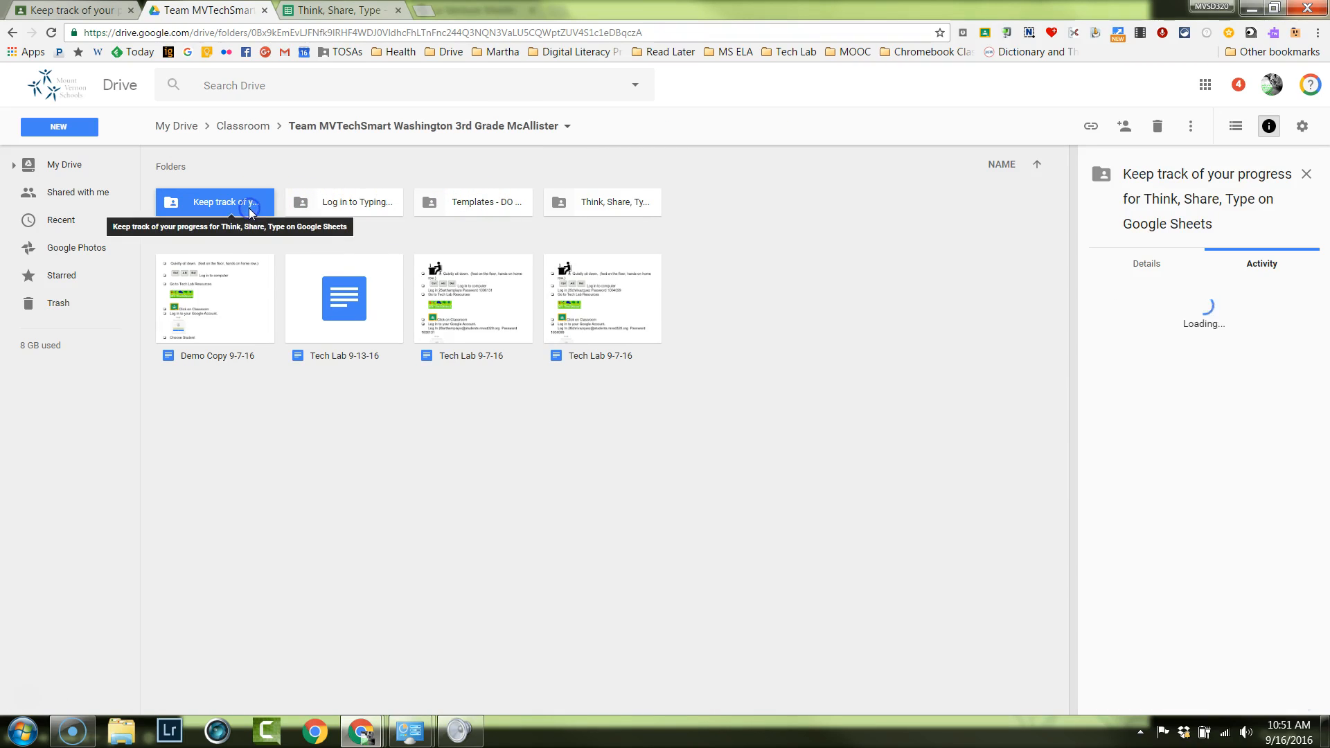
double_click(250, 210)
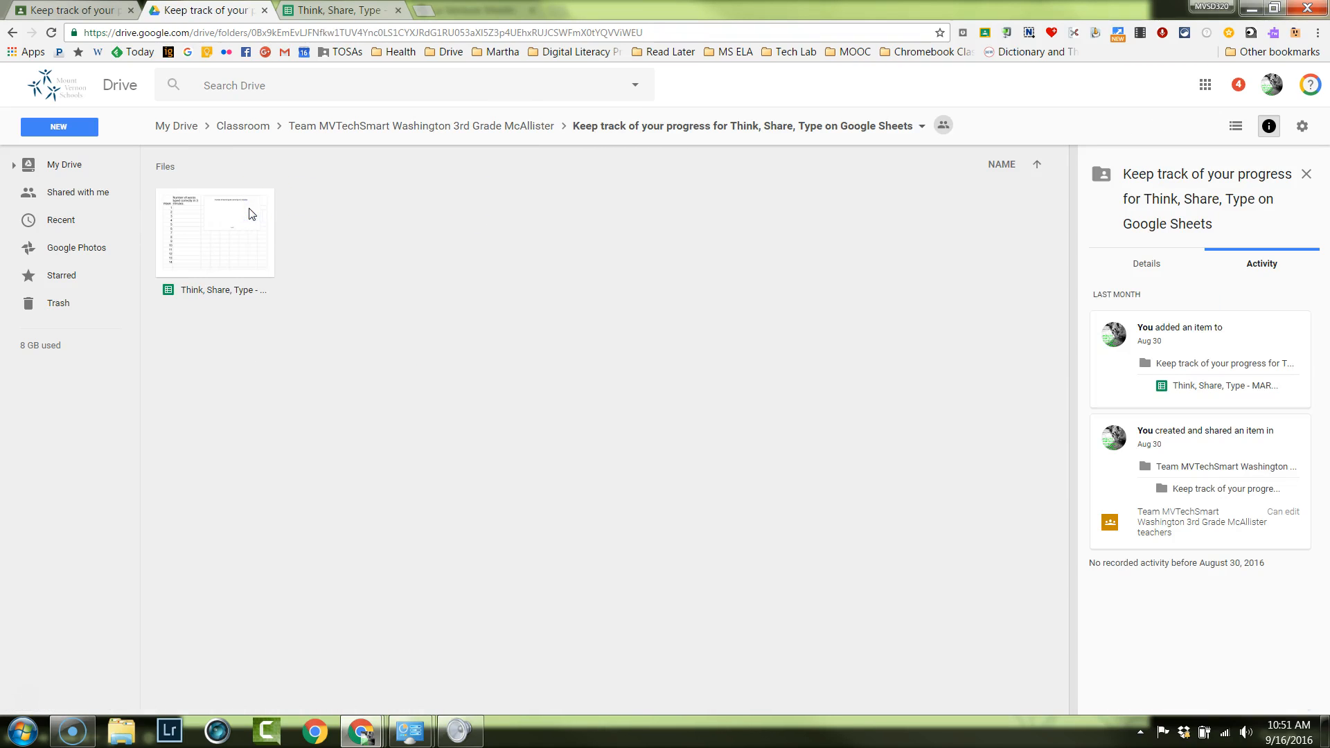
Go back to the Team MVTechSmart class folder and view the student files in its "Think, Share, Type" folder.
click(13, 33)
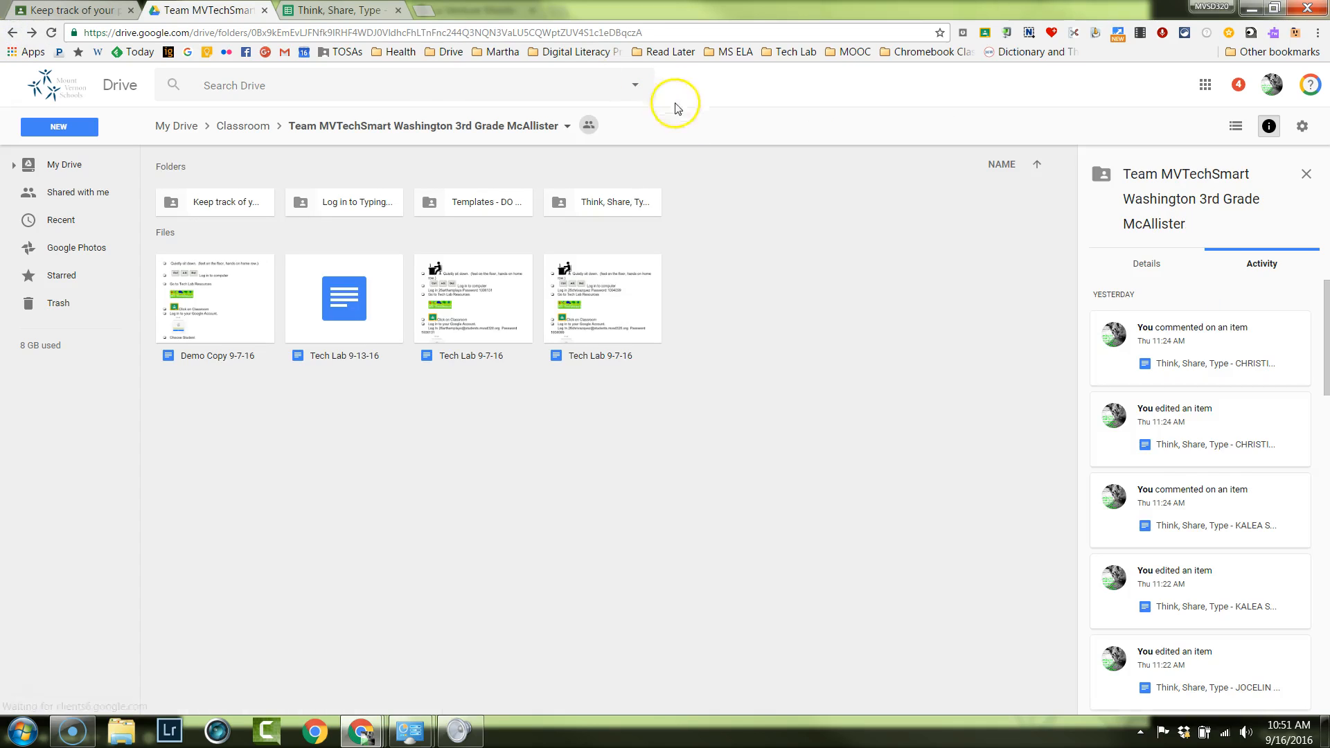
click(612, 203)
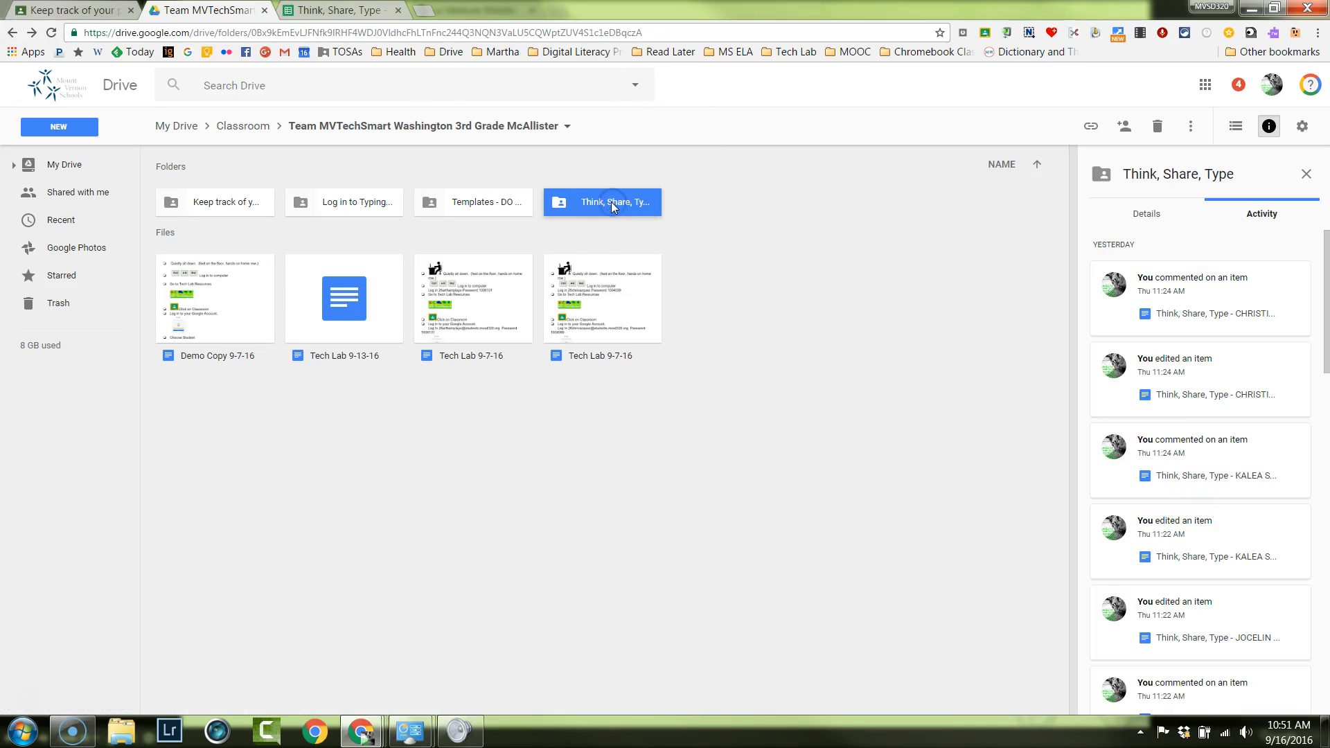
double_click(613, 202)
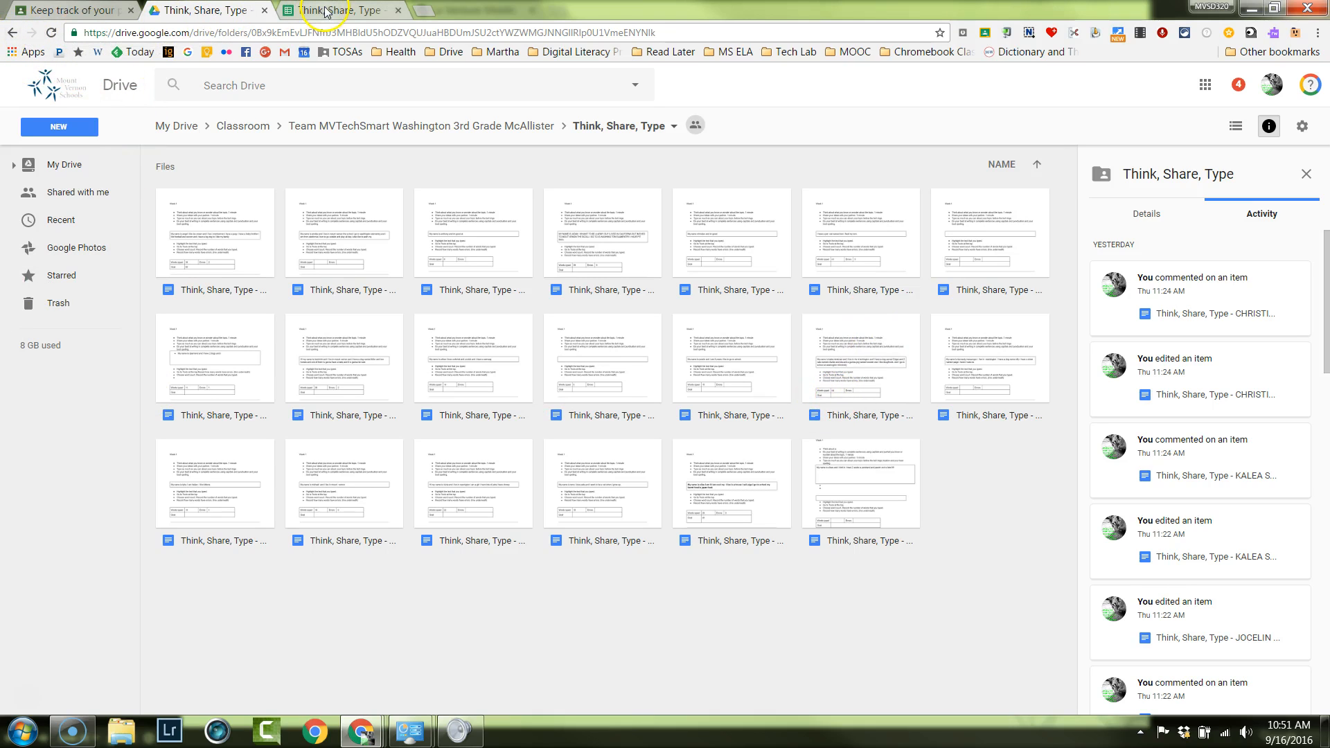
Return to the Team MVTechSmart class in Google Classroom and review the student work for the "Think, Share, Type" assignment.
click(61, 10)
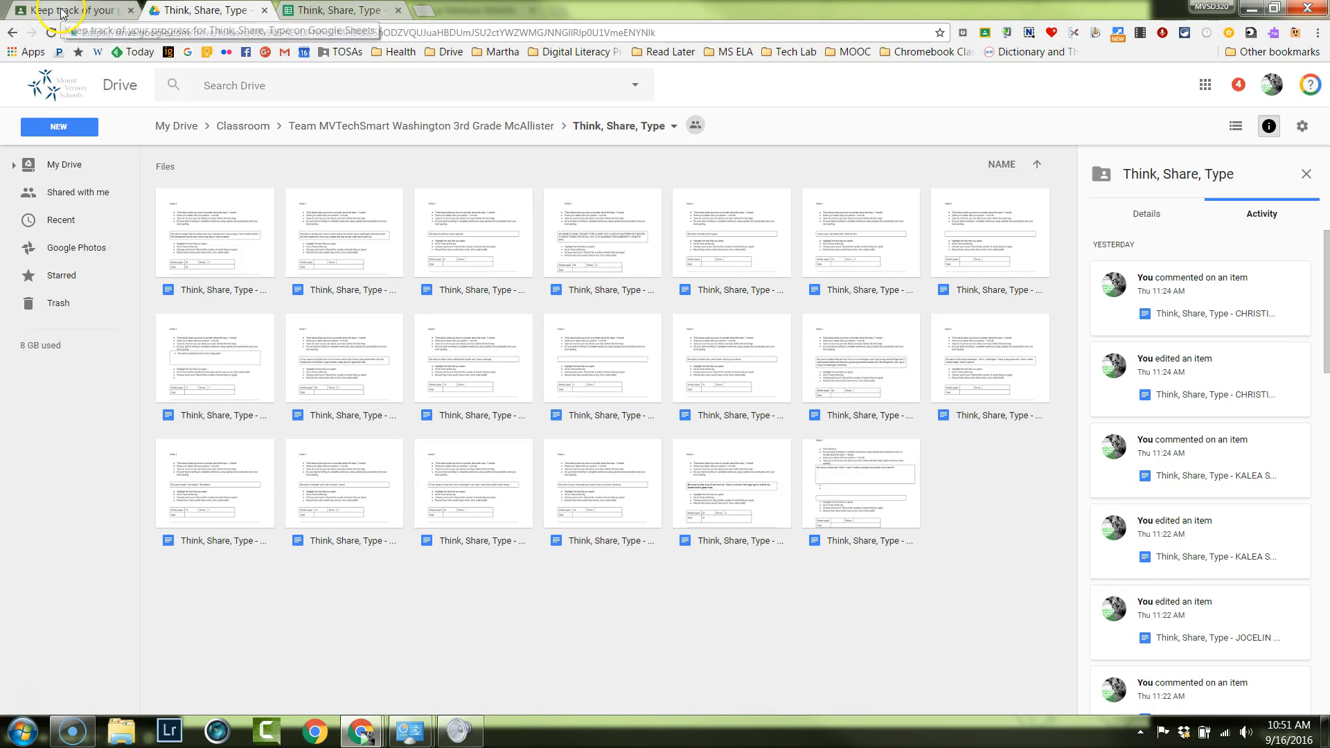
click(12, 34)
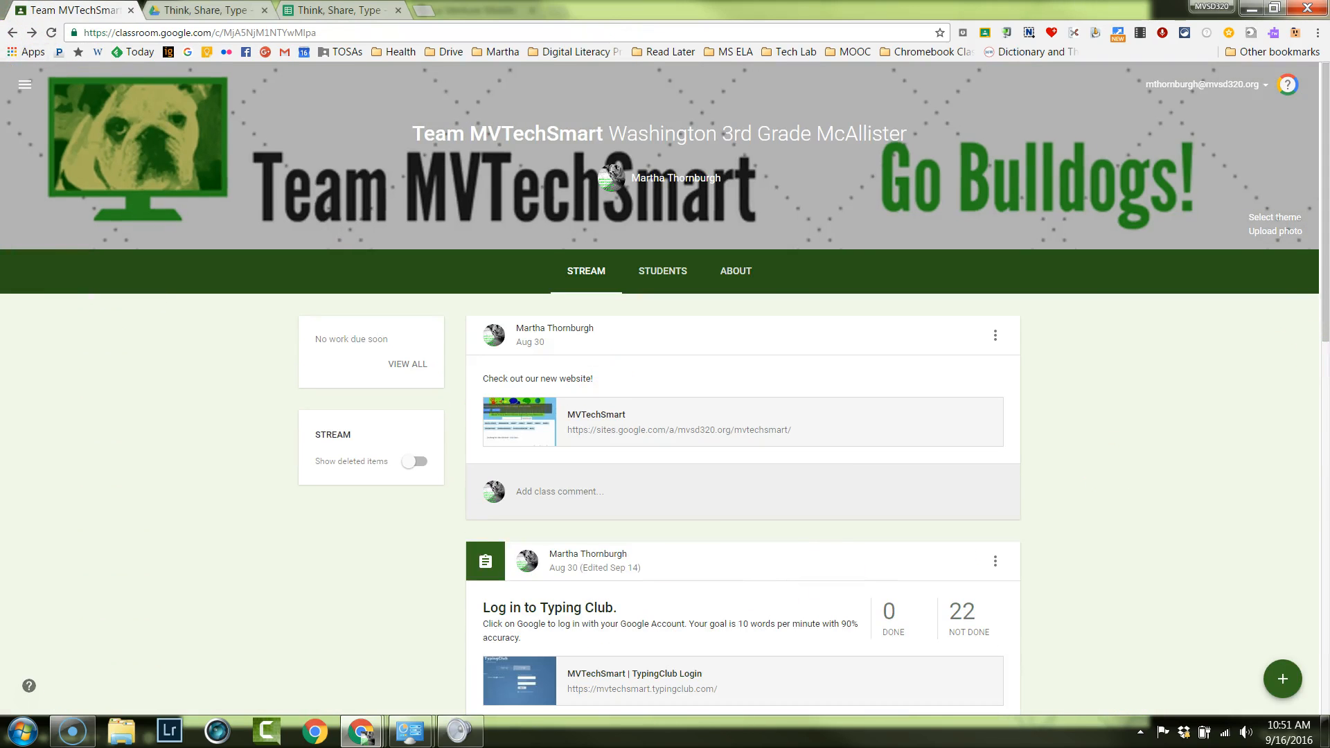
drag(1319, 318, 1324, 476)
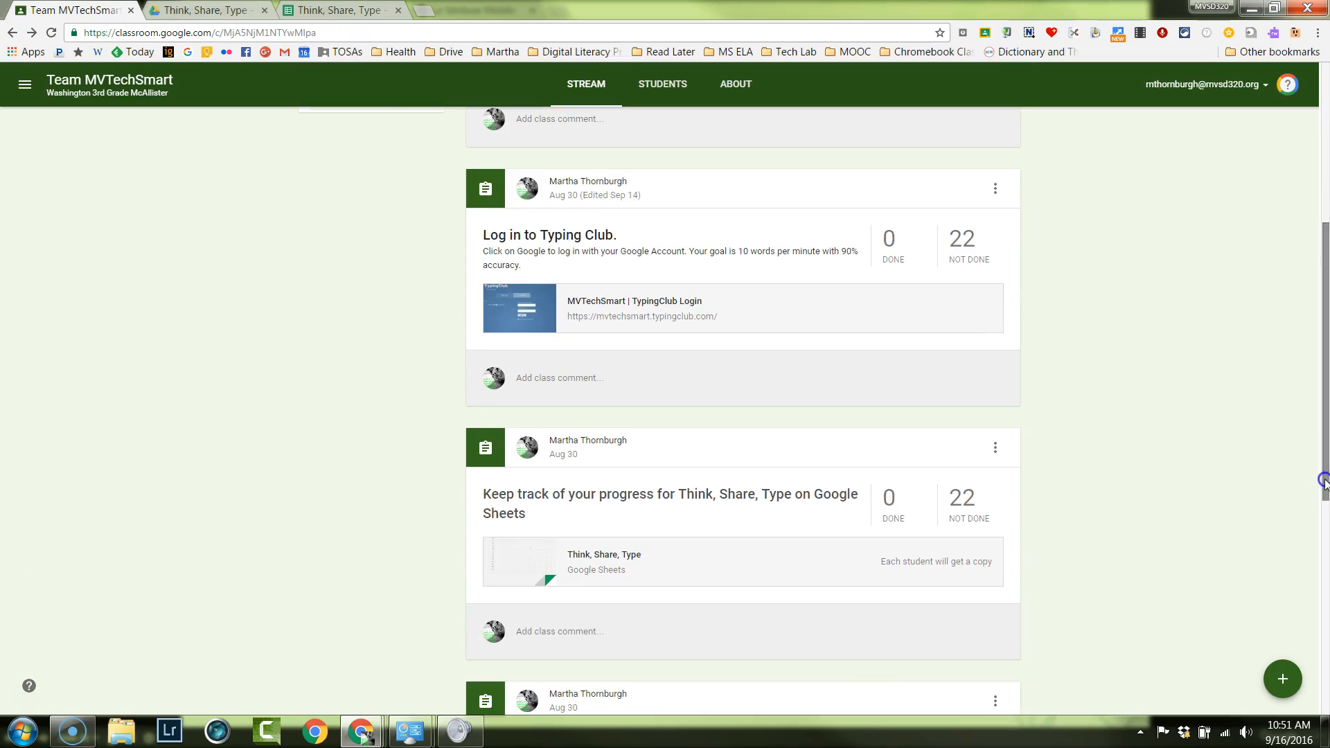
scroll(1315, 291, down, 3)
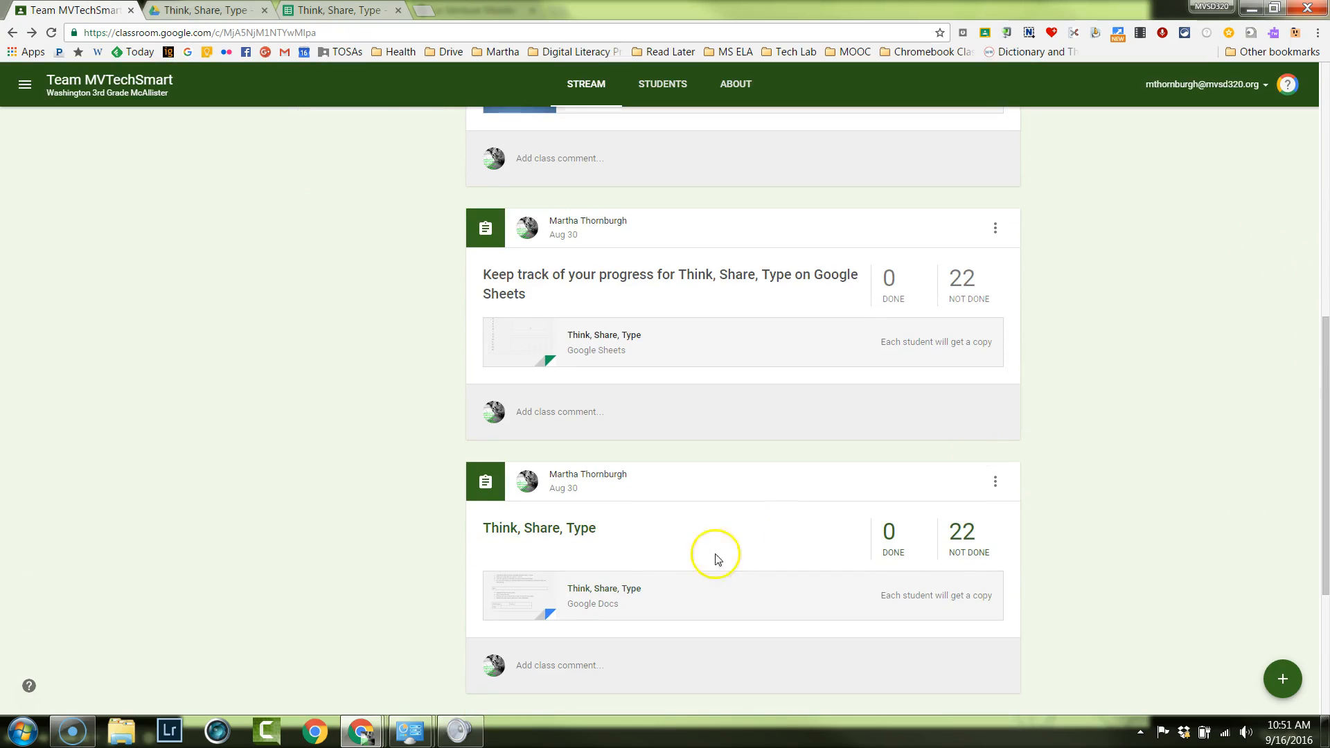
click(565, 535)
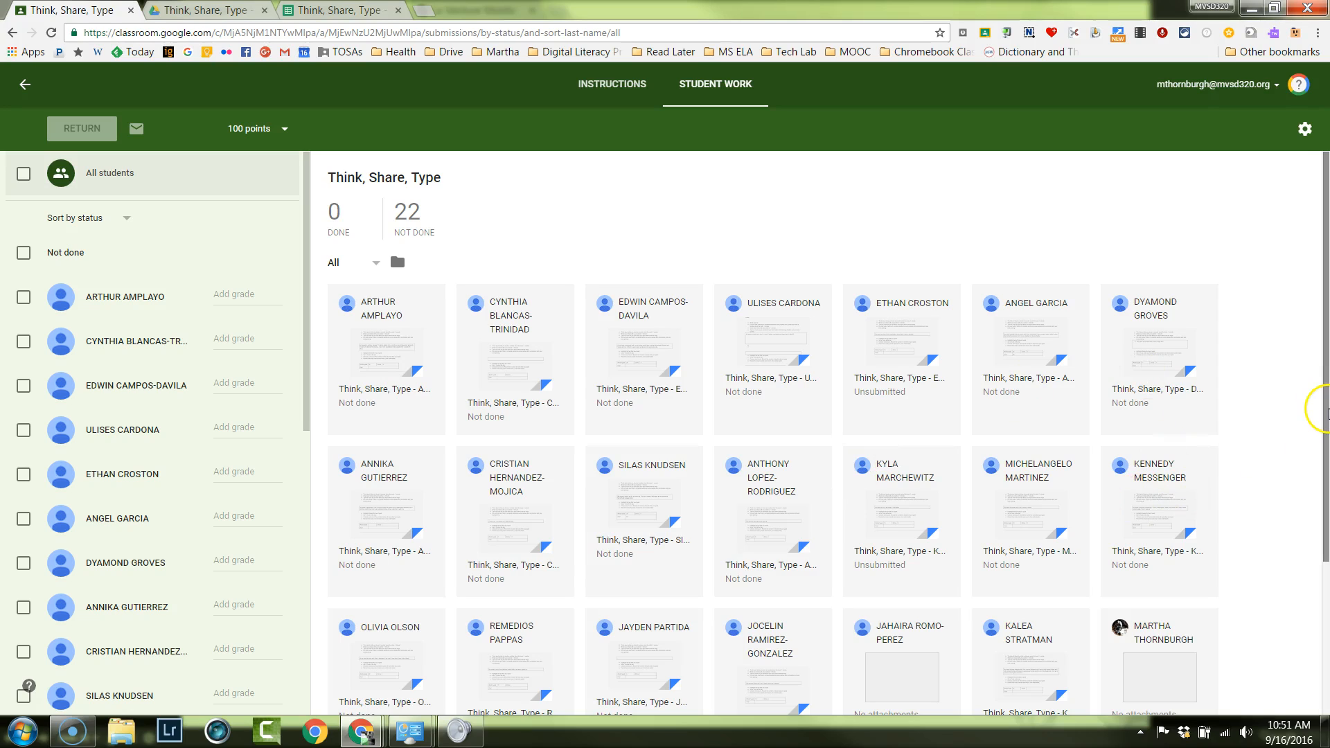
scroll(1324, 409, down, 1)
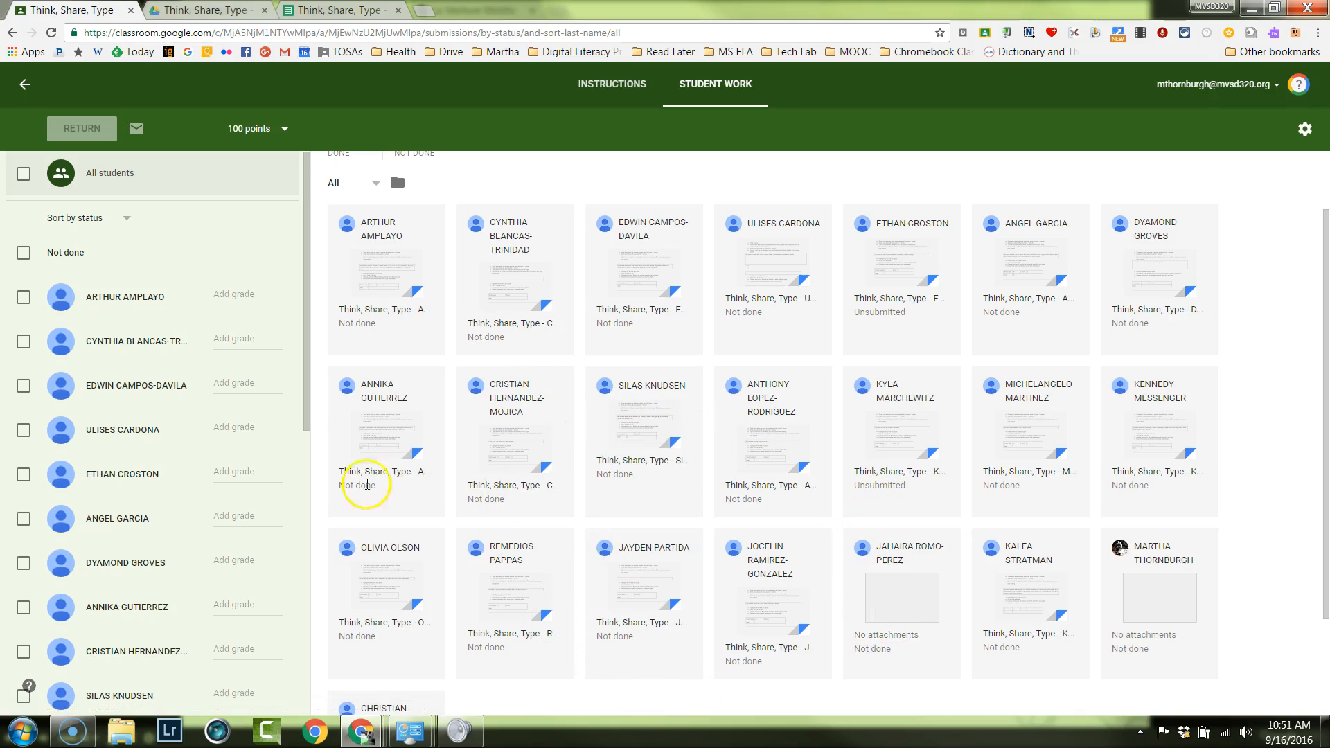
scroll(1309, 443, up, 1)
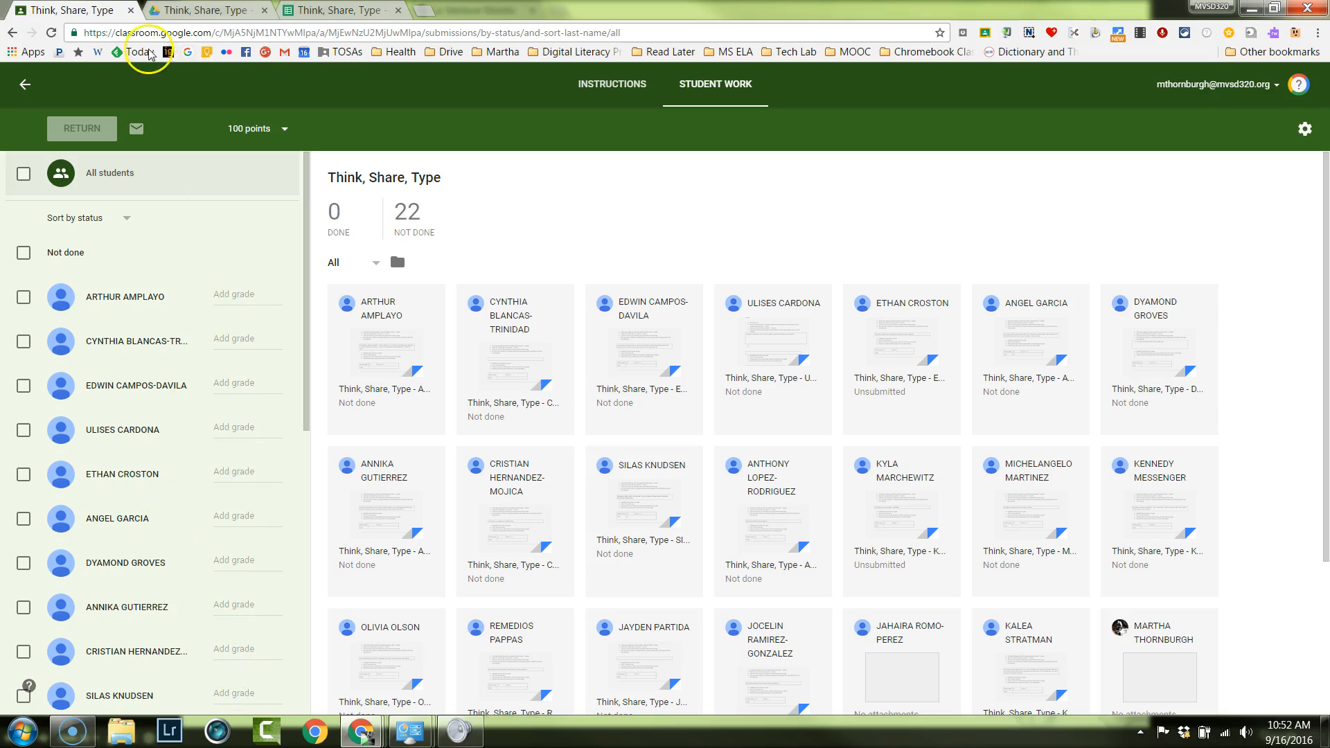
View the instructions of the "Think, Share, Type" assignment, and switch back to the Demo class.
click(632, 84)
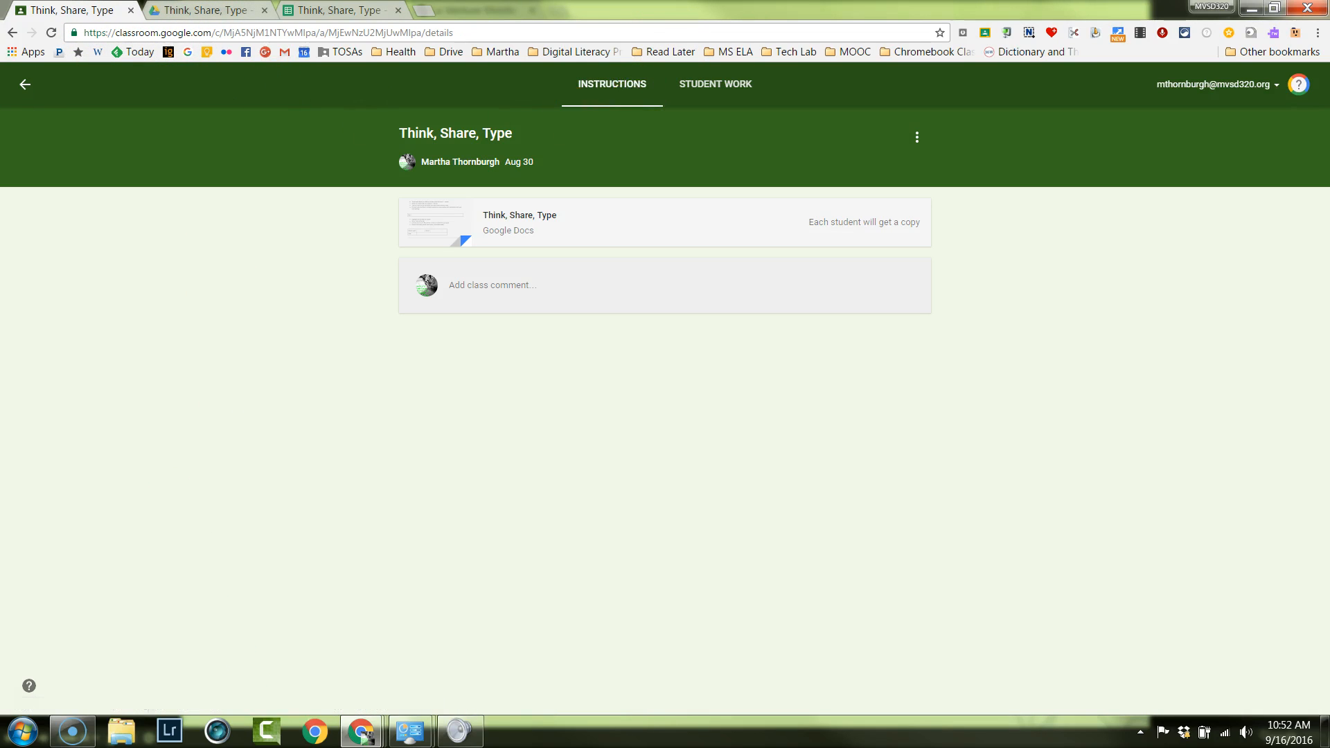
click(23, 88)
click(22, 87)
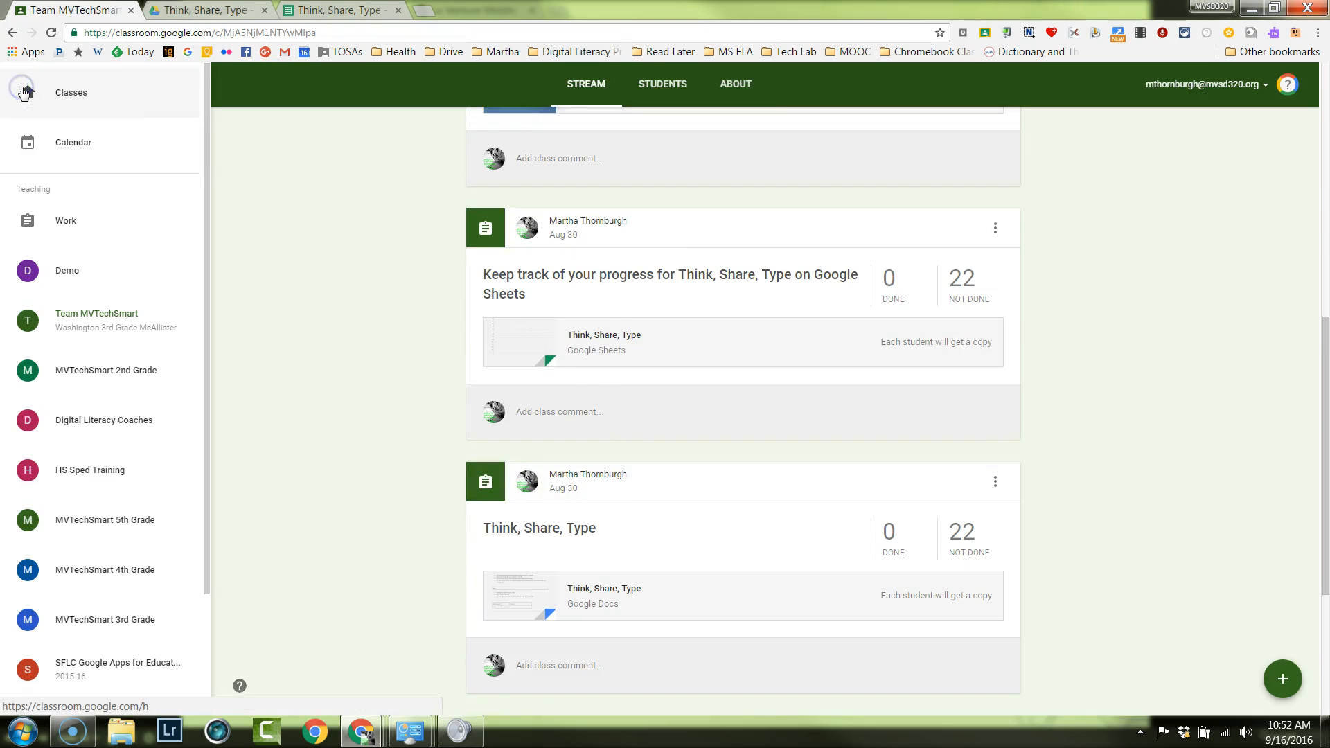
click(81, 93)
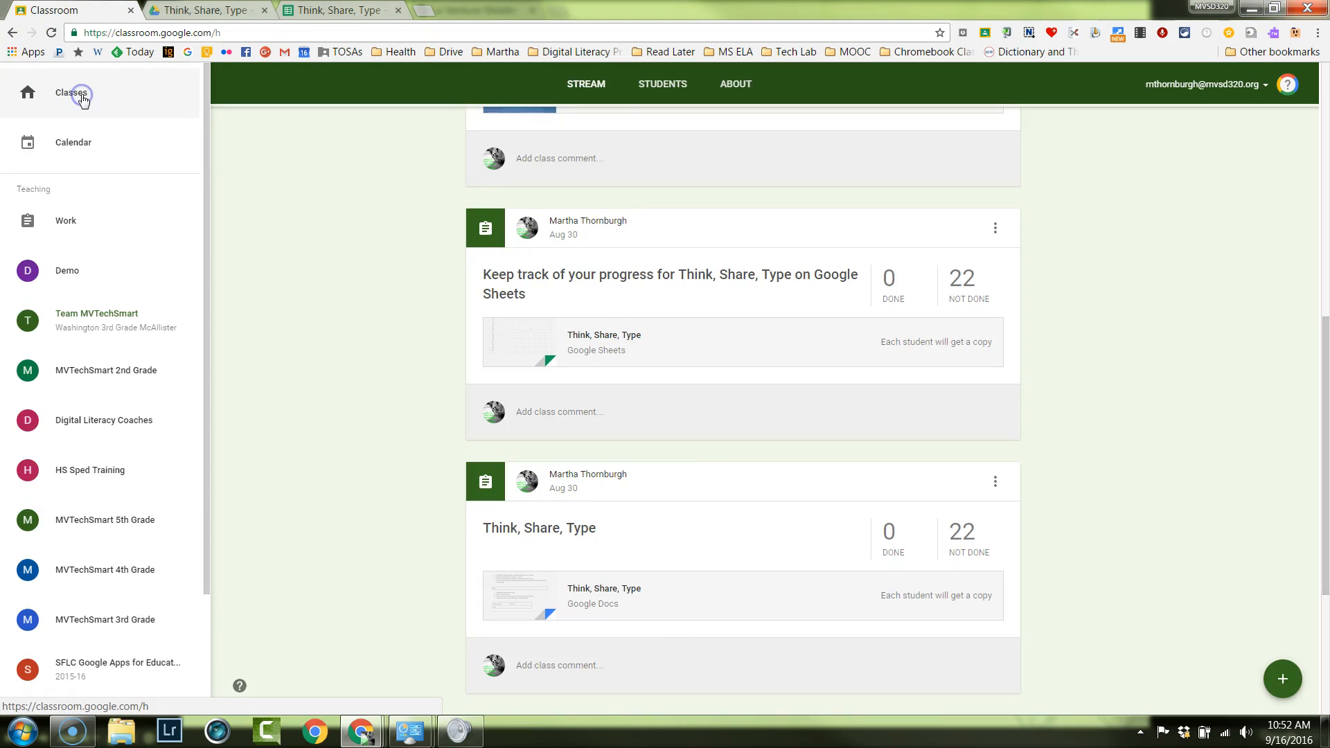
click(41, 146)
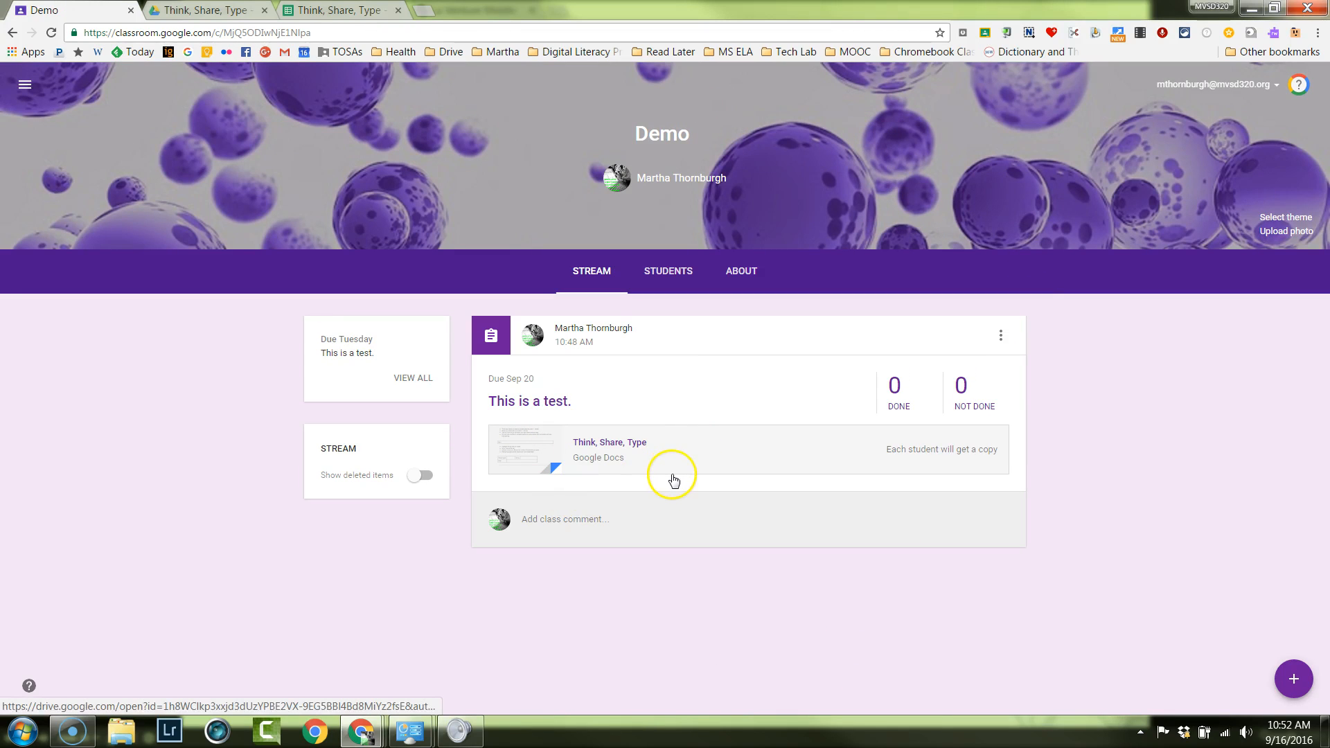
View the blank form for a new assignment in the Demo class, and close it without assigning anything.
mouse_move(1302, 687)
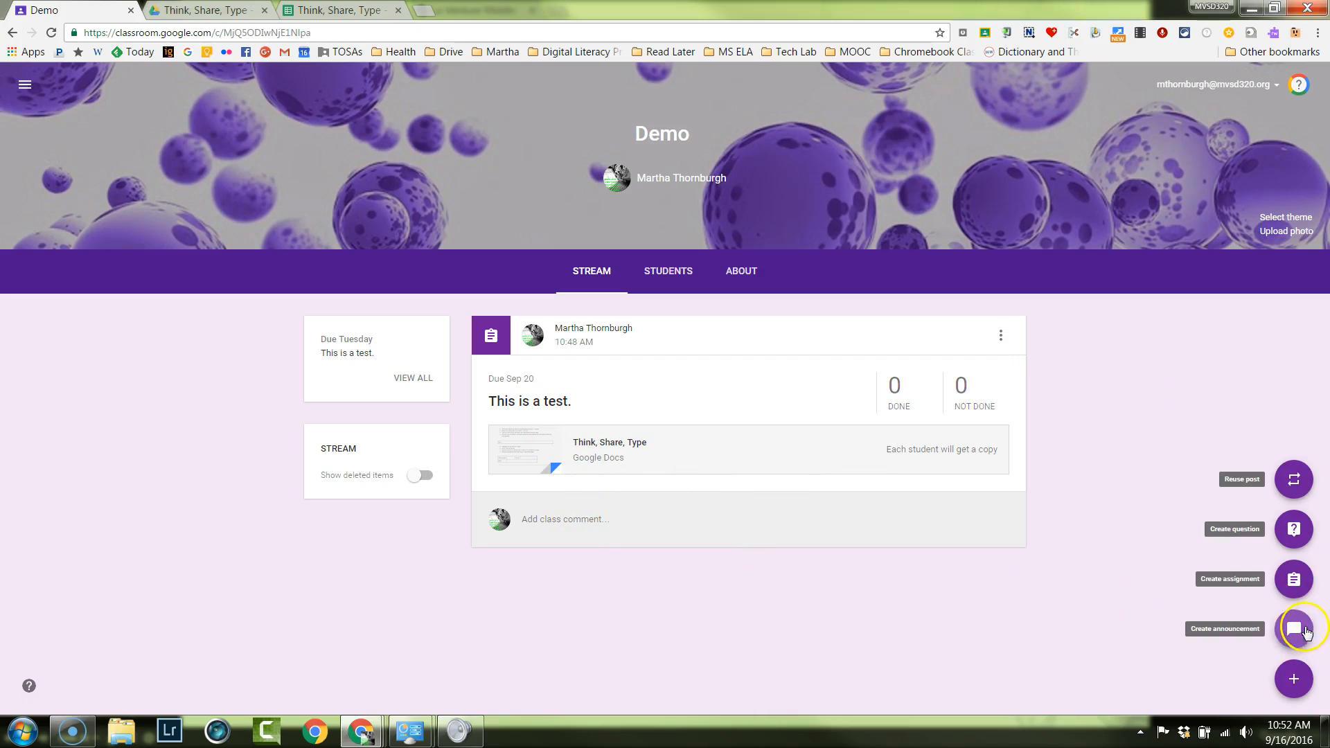
click(1297, 586)
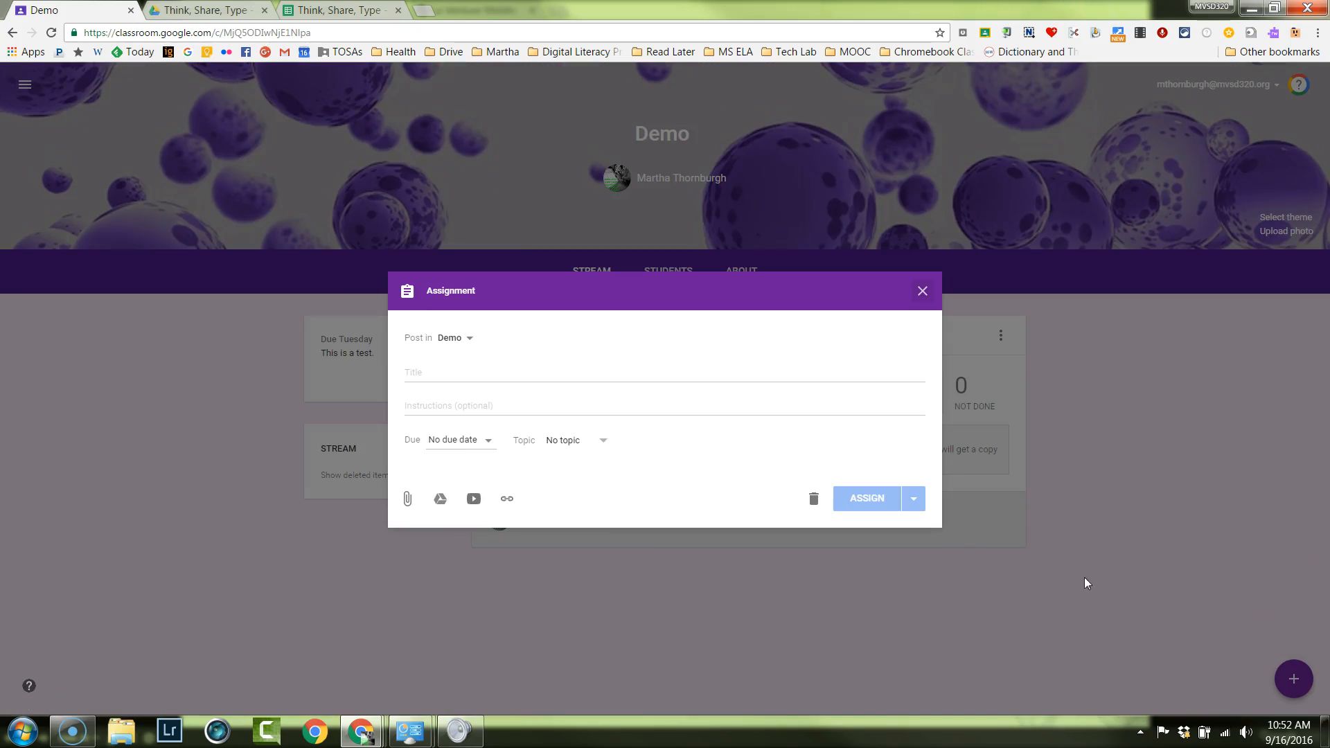
click(443, 382)
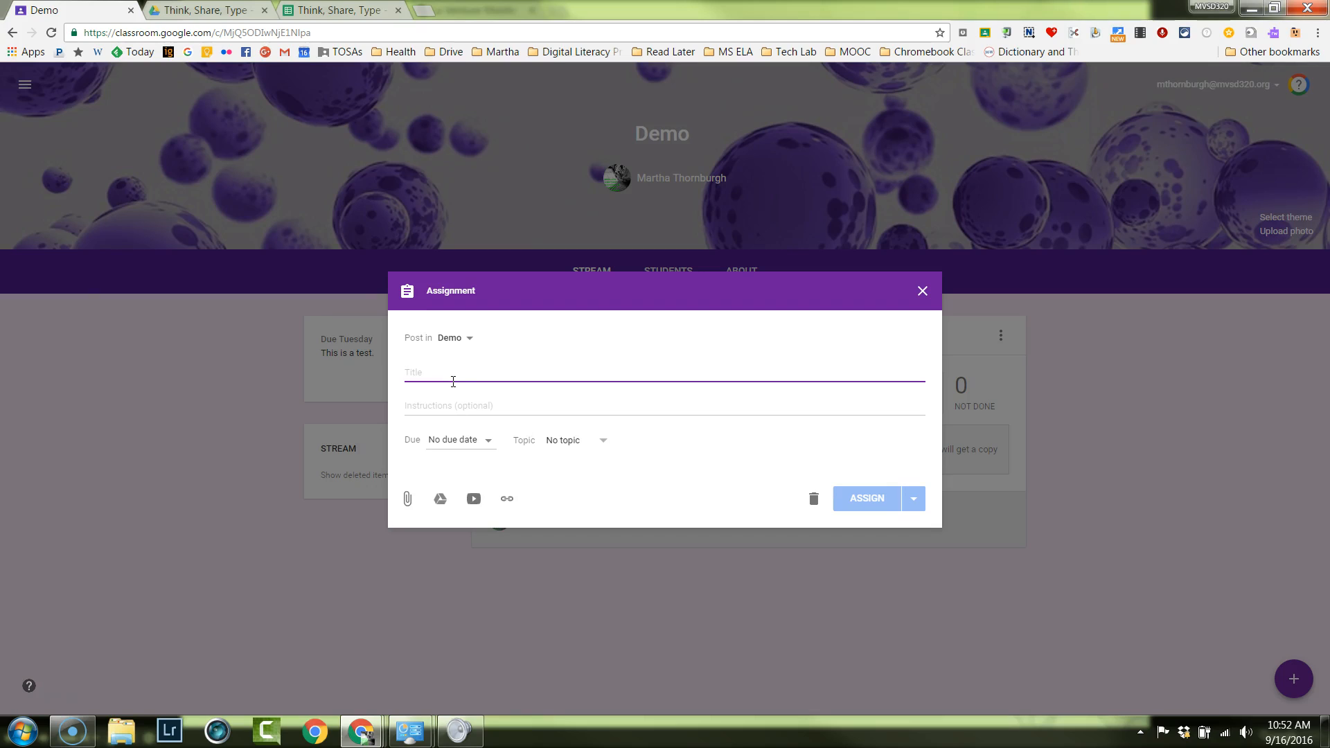
click(922, 292)
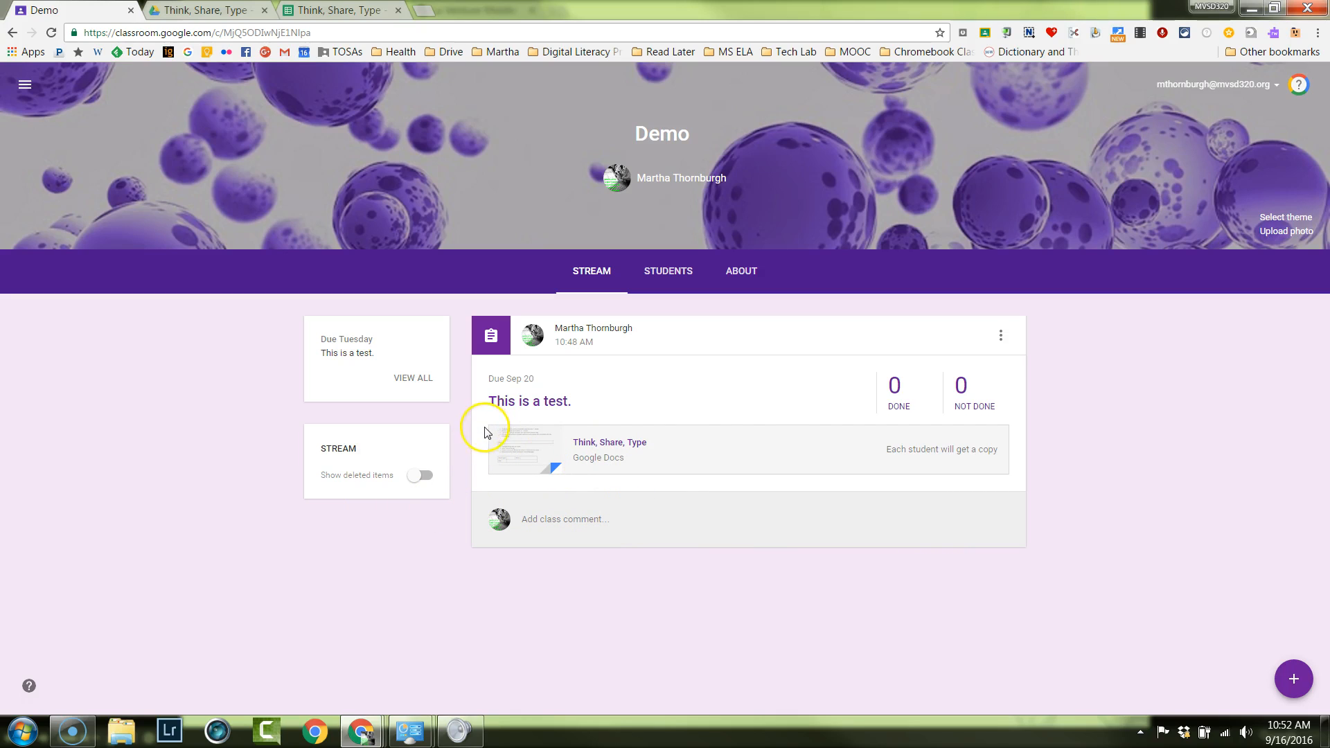
View the blank form for a new question in the Demo class and its answer types, and close it without asking anything.
mouse_move(1295, 674)
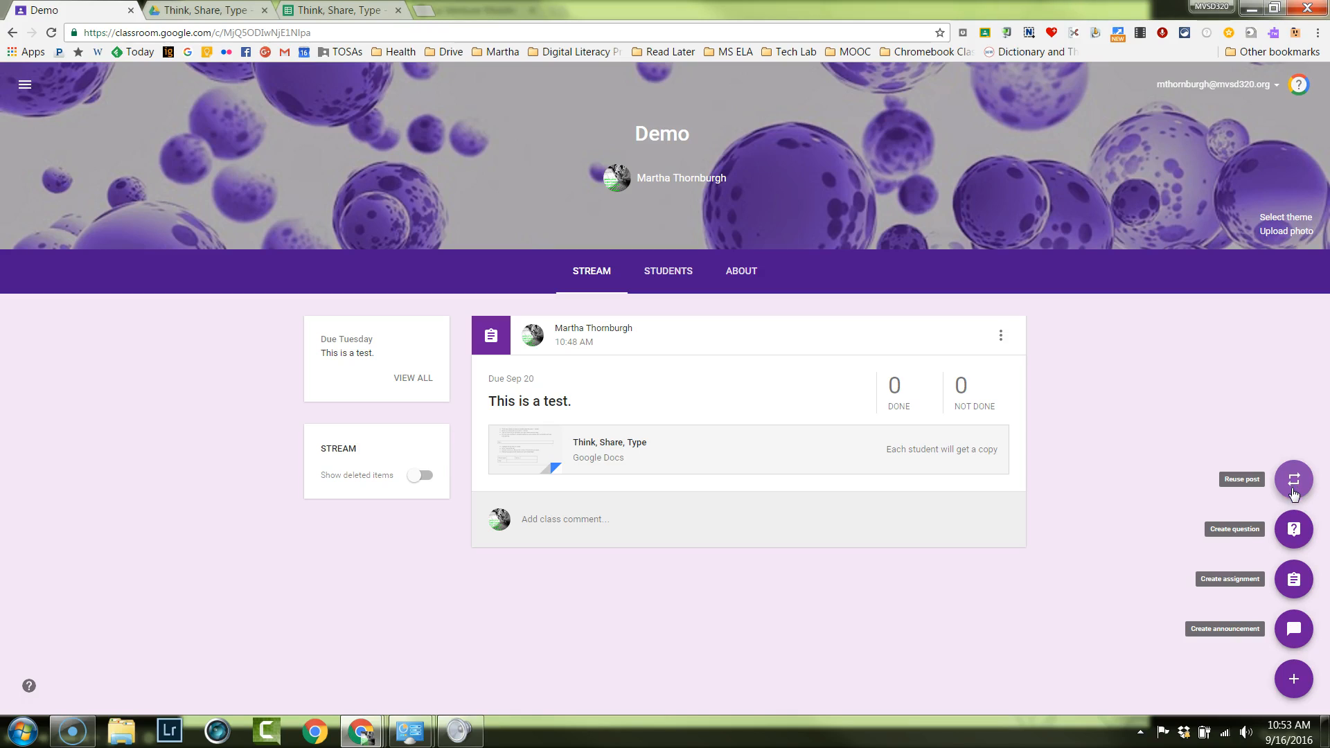
click(1300, 531)
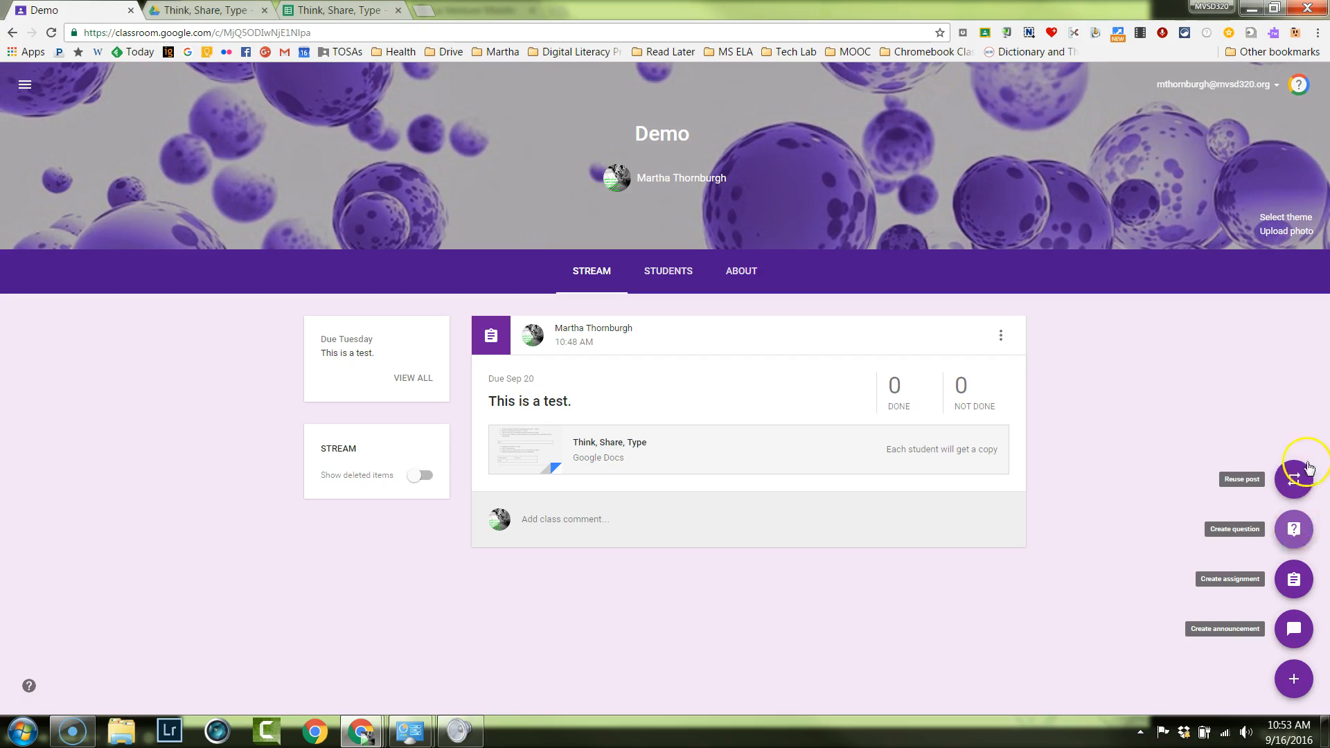
click(1275, 538)
click(1292, 531)
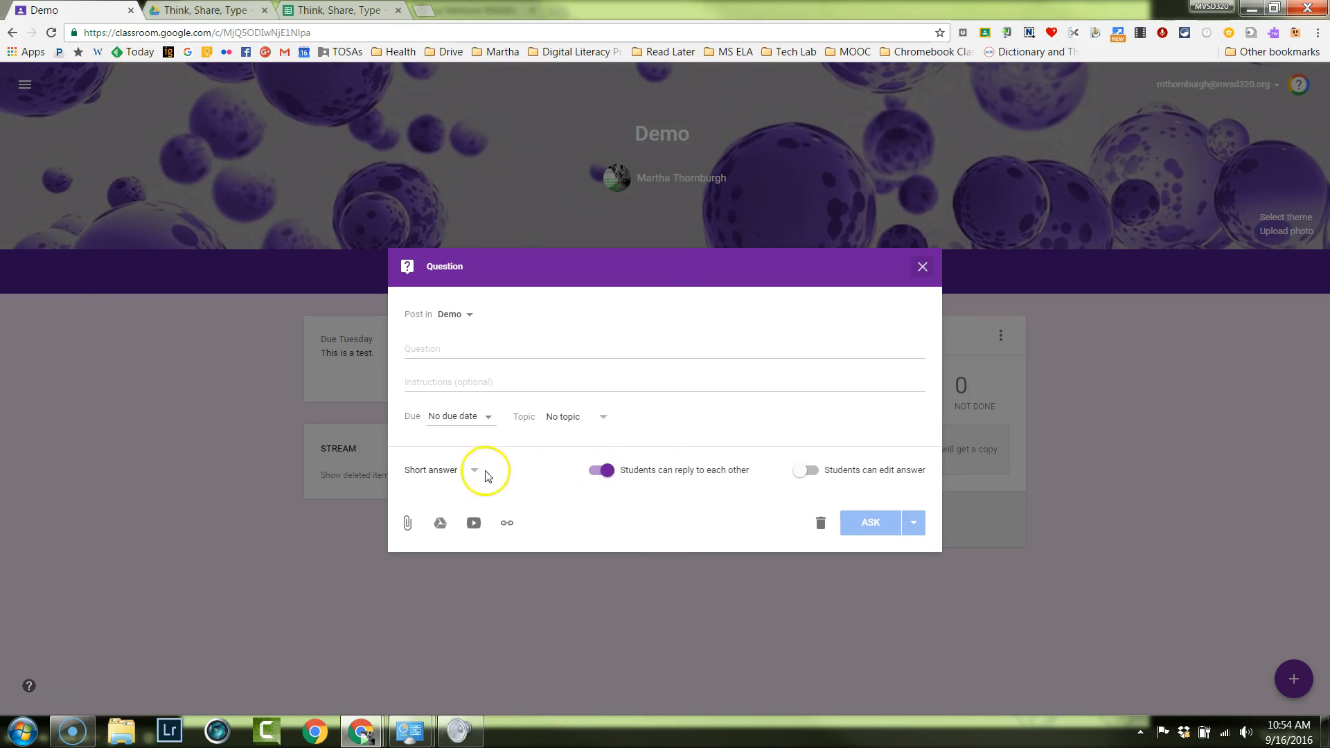
click(466, 470)
click(467, 472)
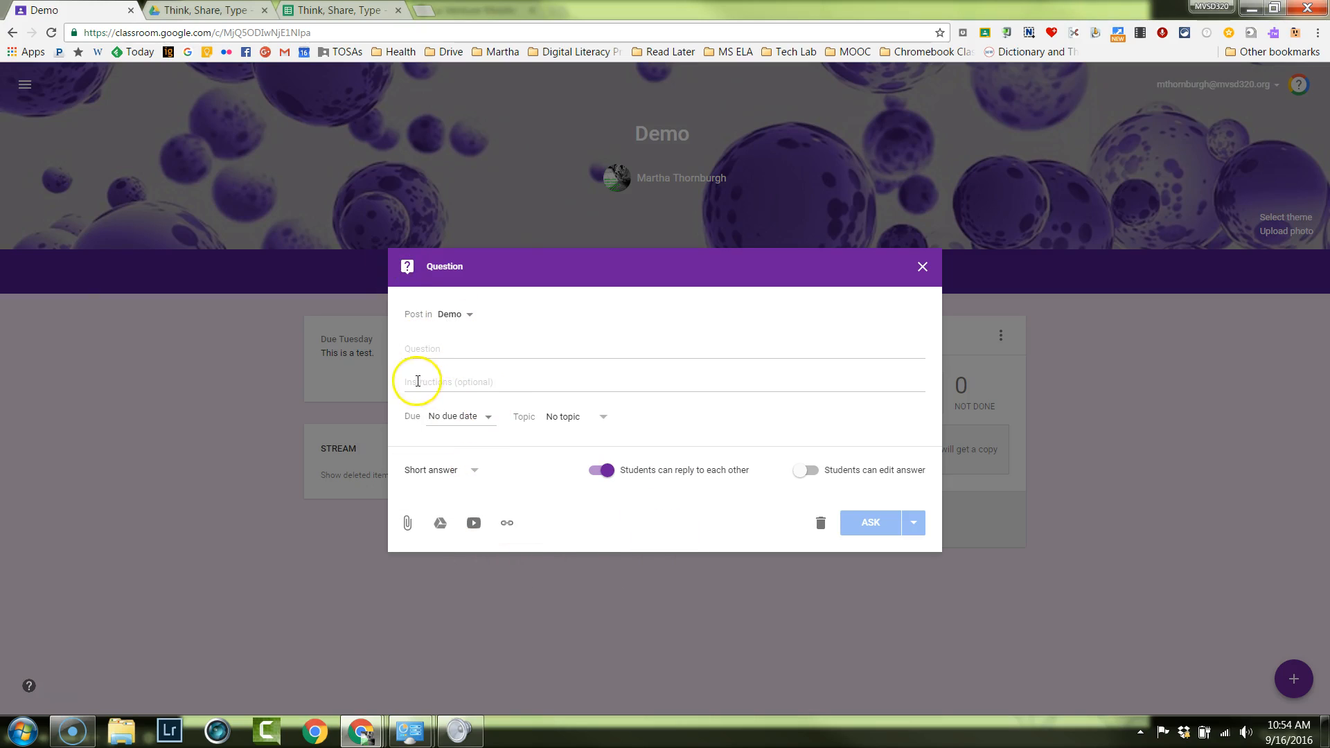
click(461, 472)
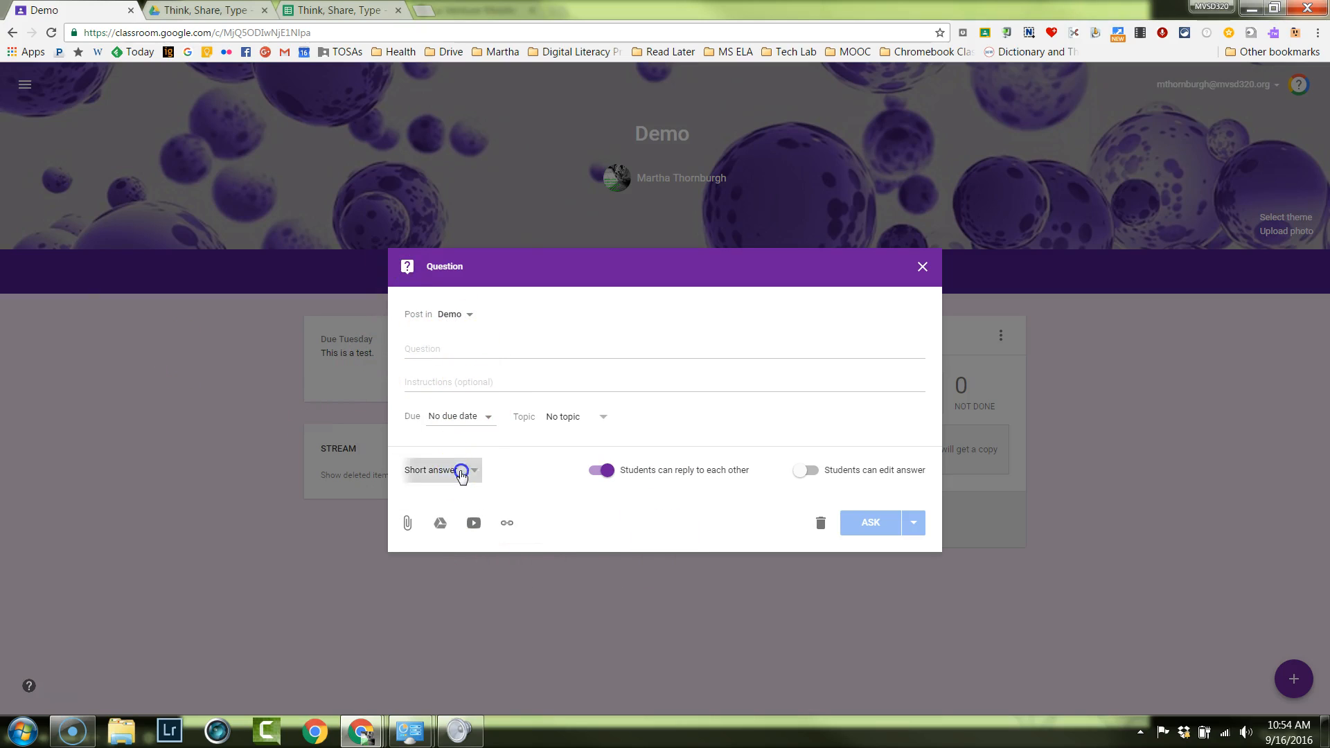
click(461, 495)
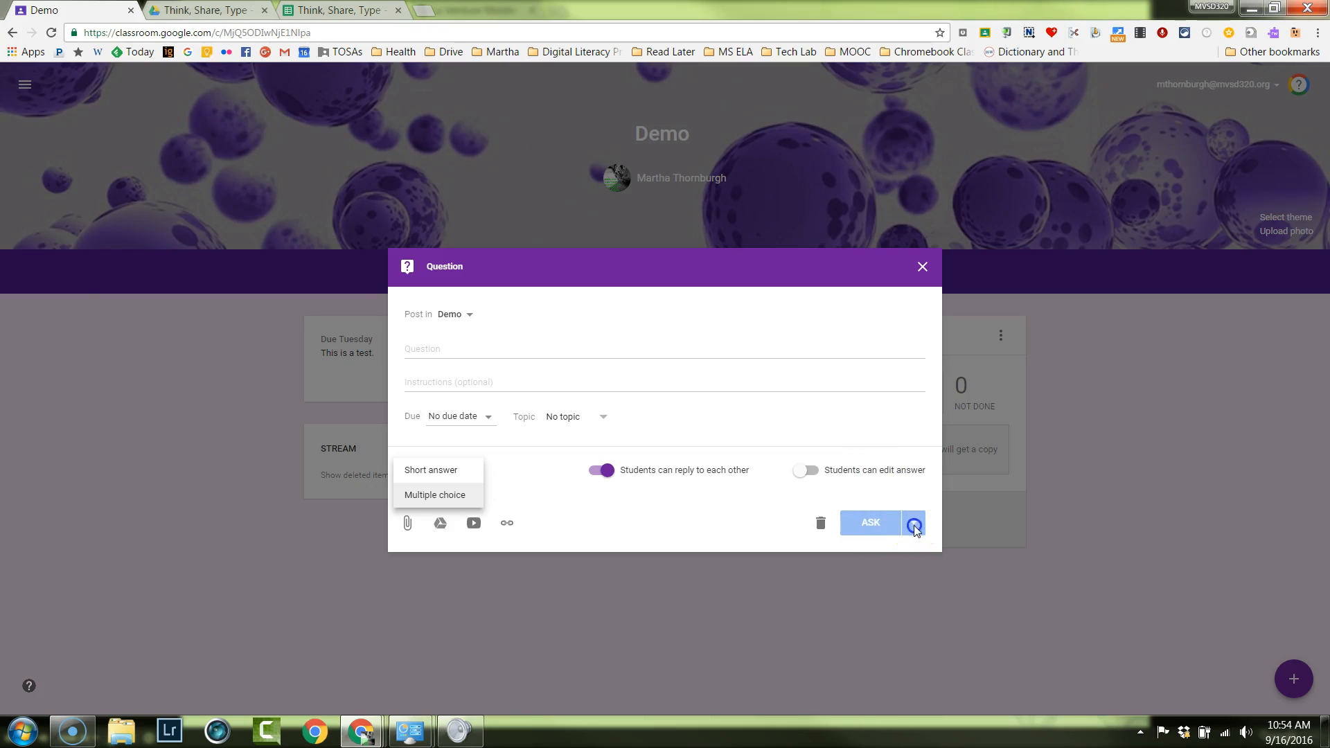
click(922, 266)
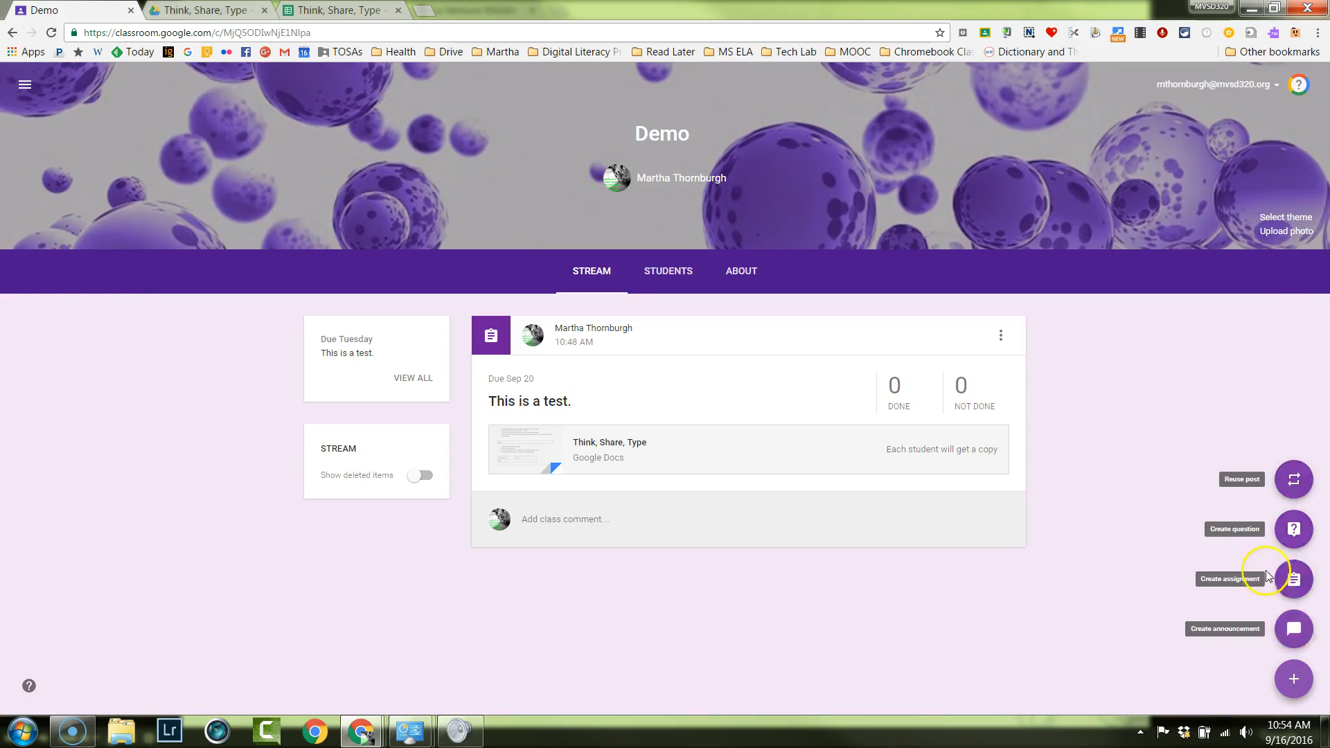
View the blank form for a new announcement in the Demo class, and close it without posting.
mouse_move(1292, 660)
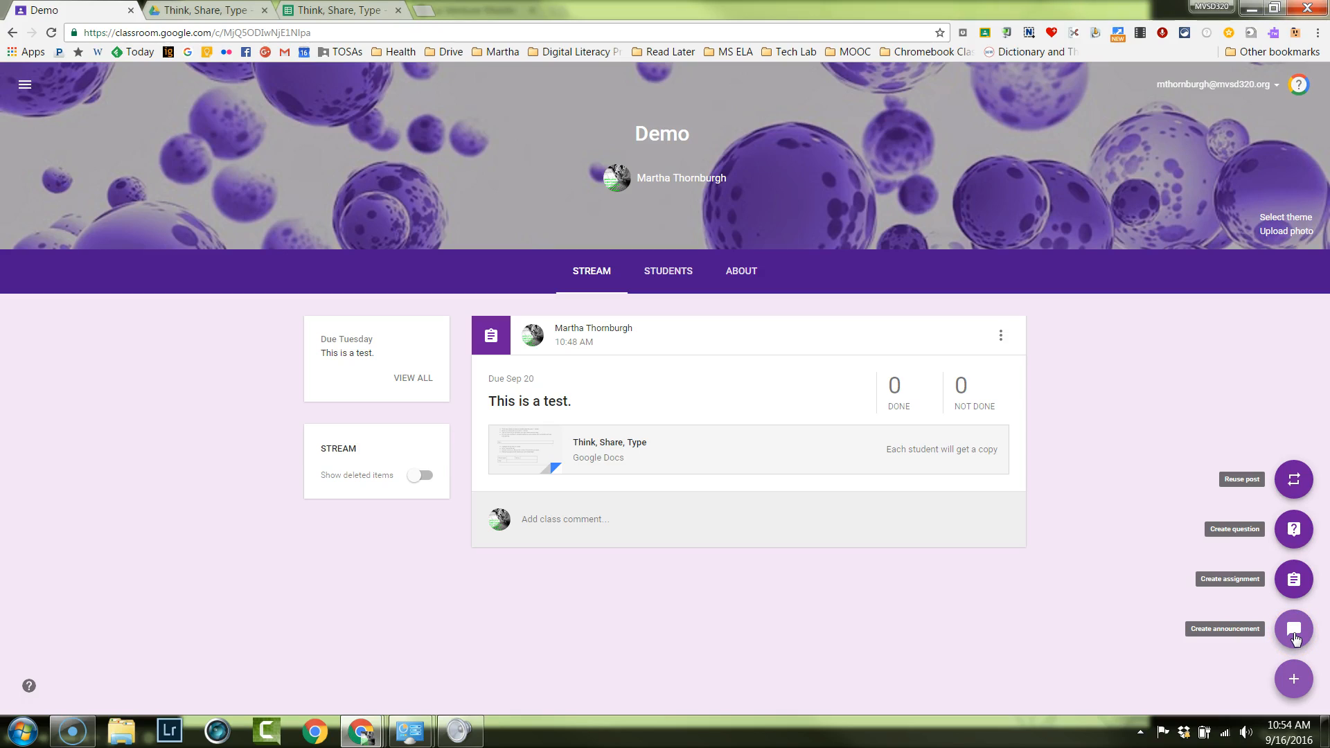
click(1293, 635)
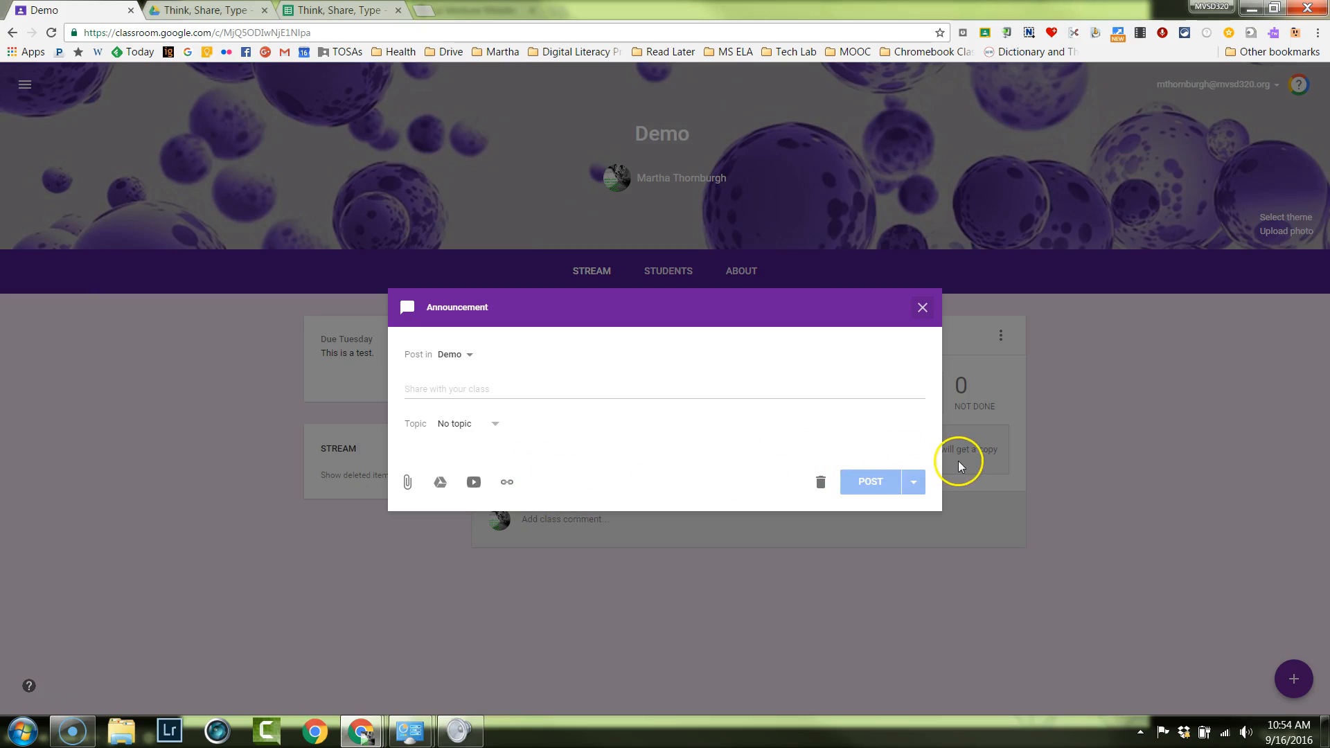
click(922, 308)
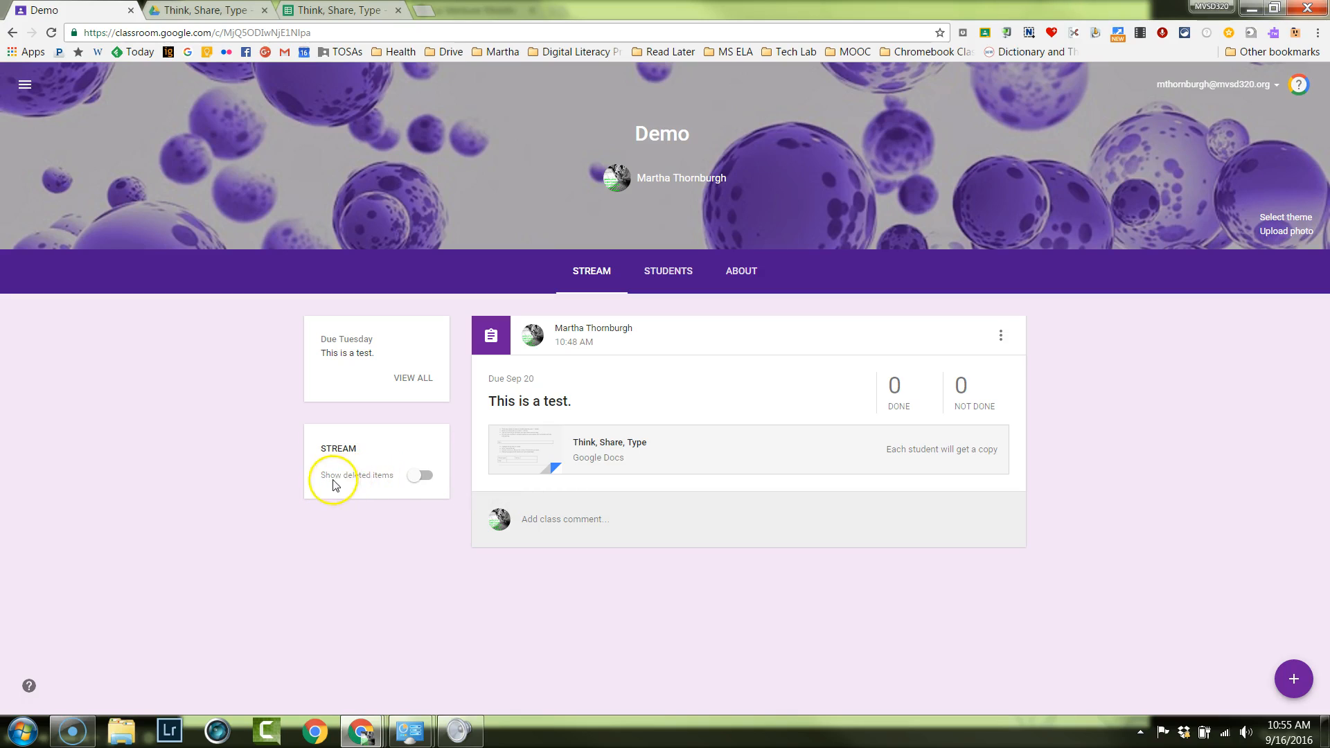
Show the deleted items in the Demo class stream and hide them again, twice in a row.
click(423, 478)
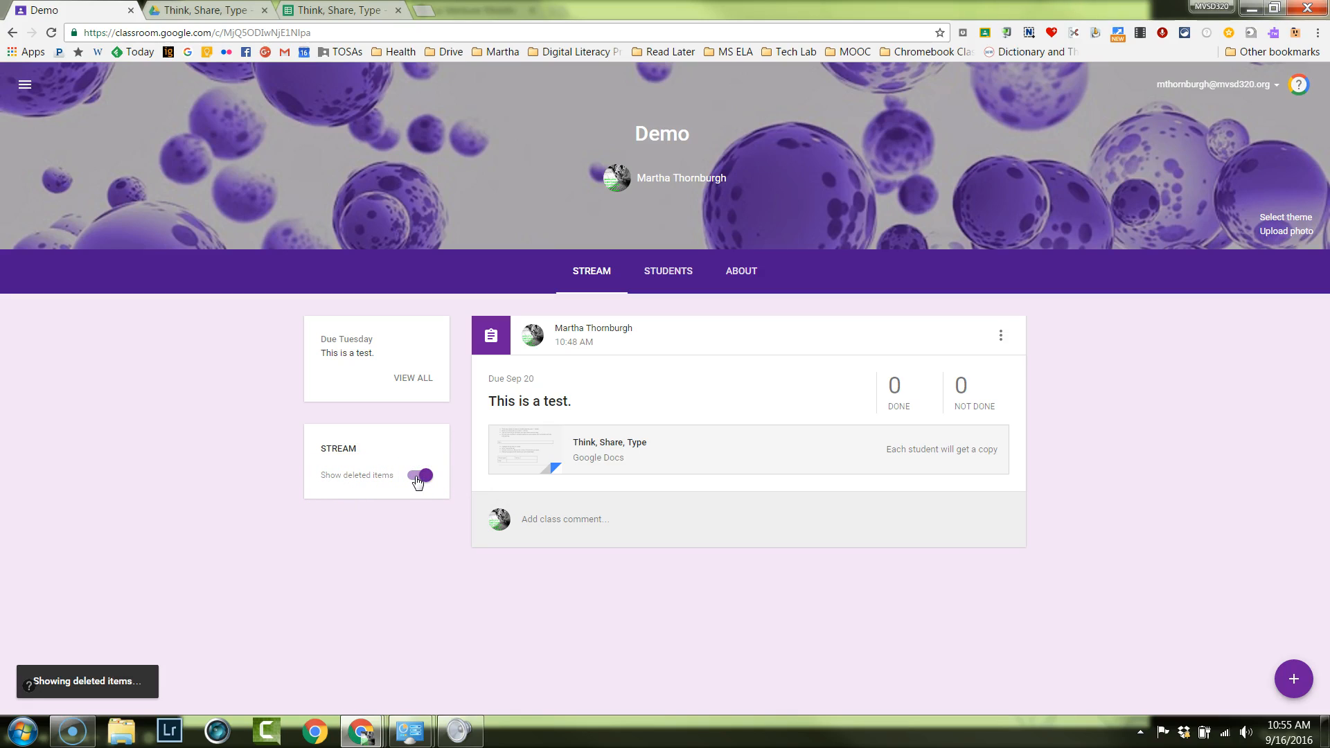
click(419, 478)
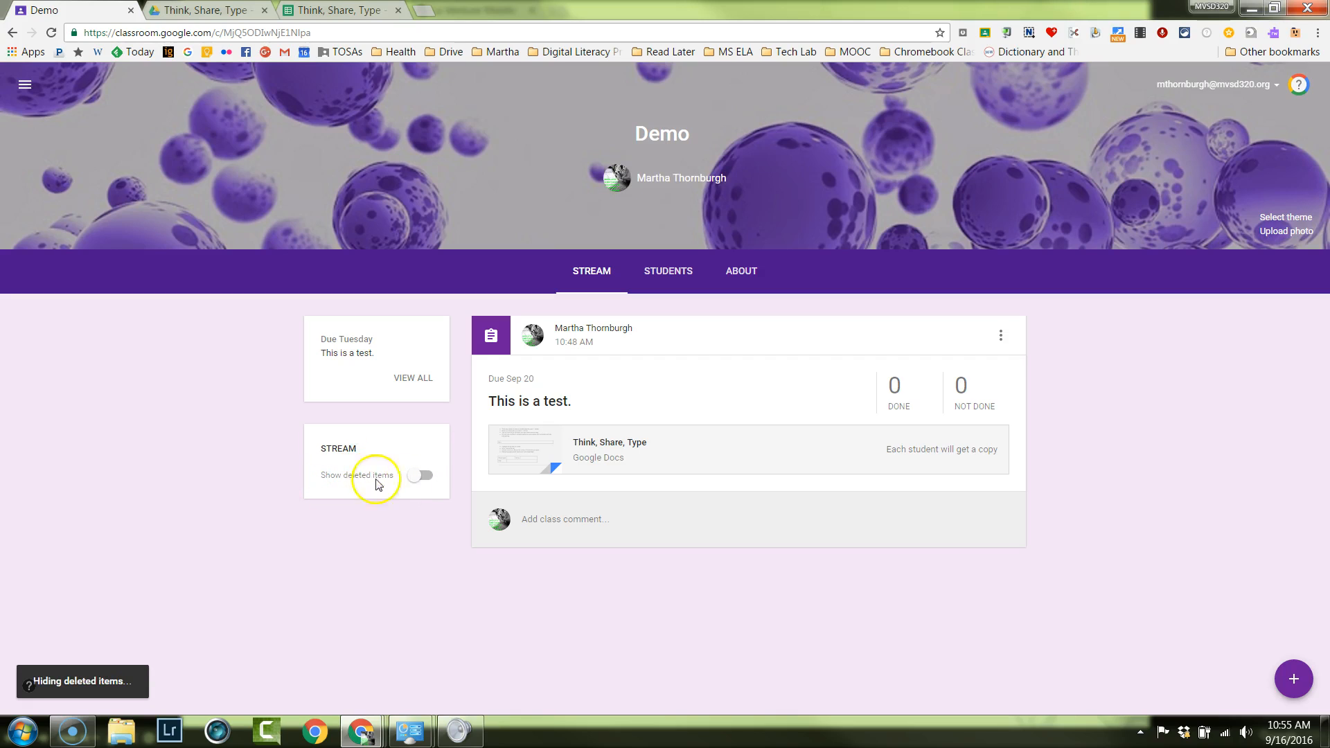
click(423, 478)
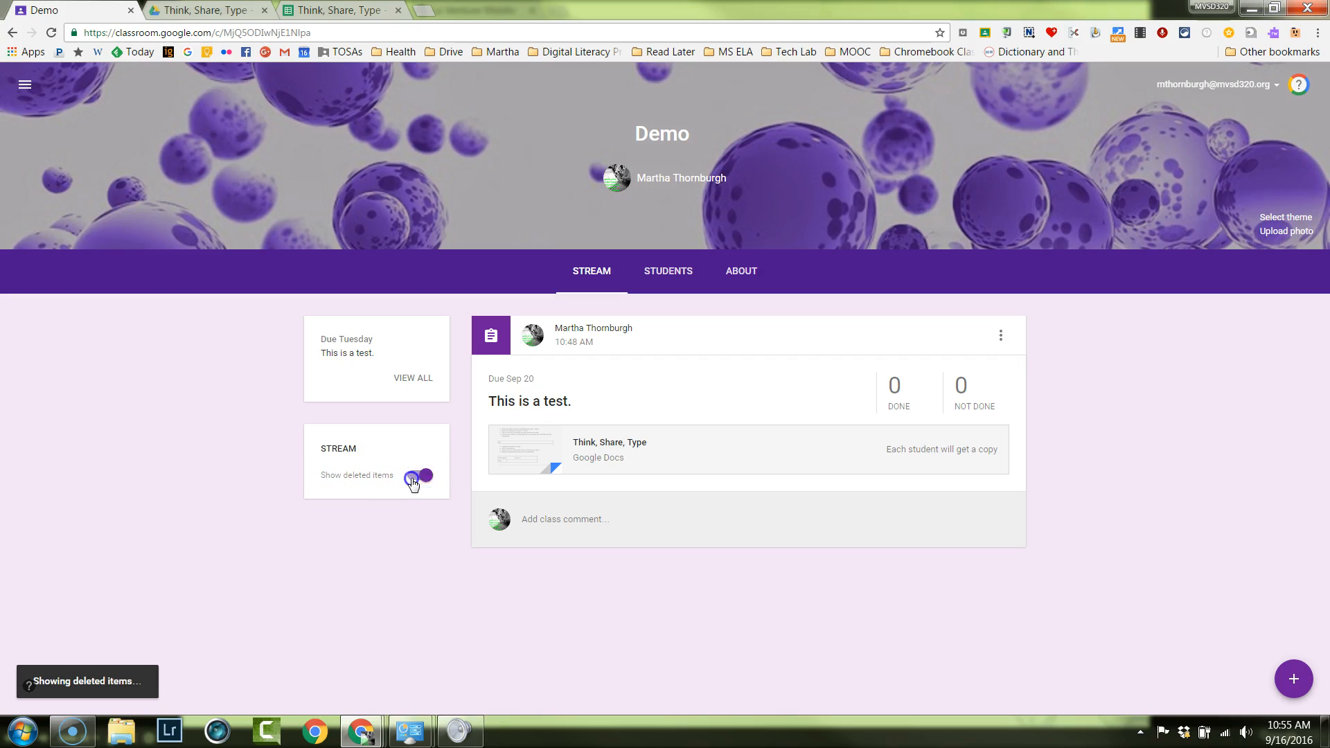
click(419, 478)
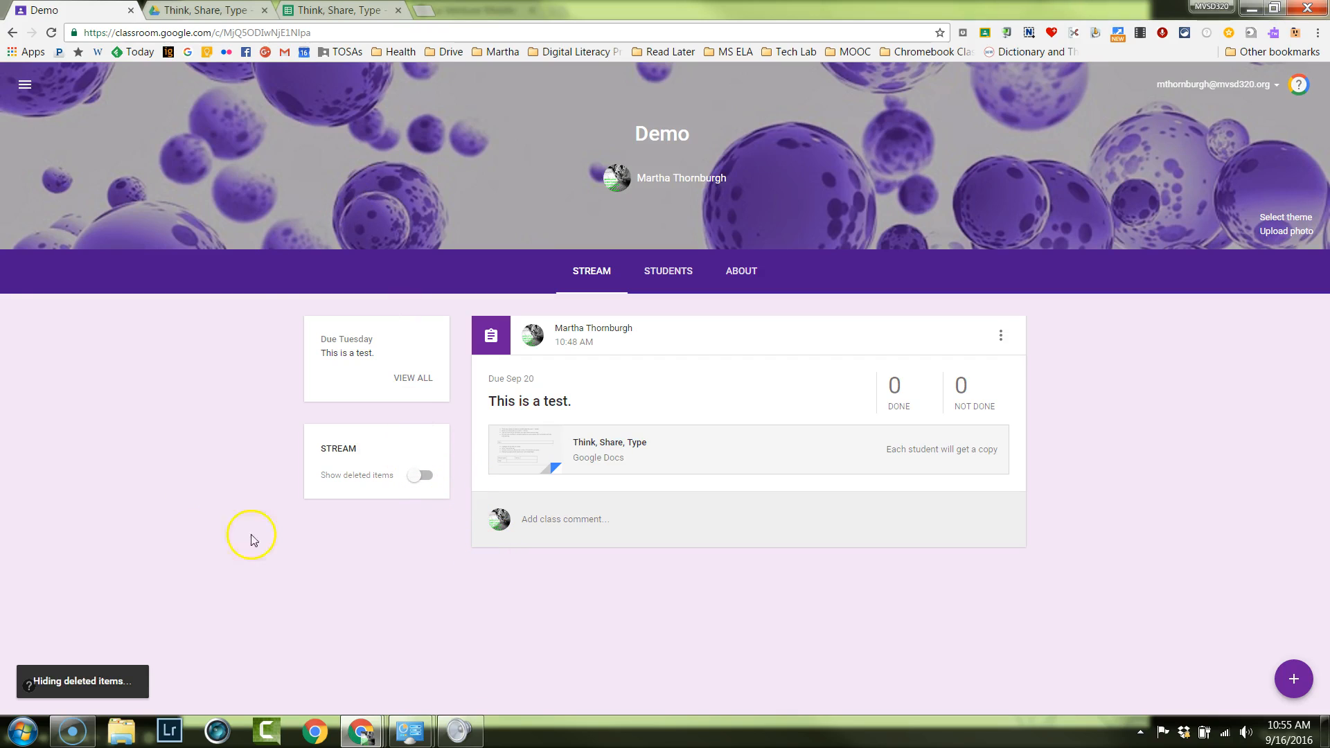